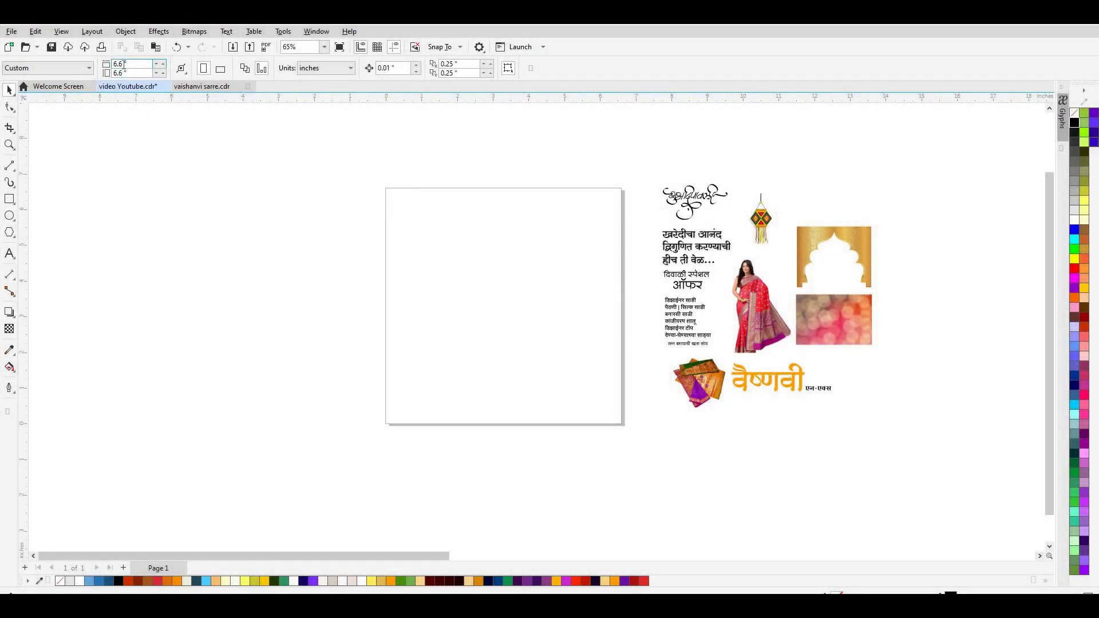
# Step: Set the page width to 8 inches and height to 10 inches
pyautogui.press('BackSpace')
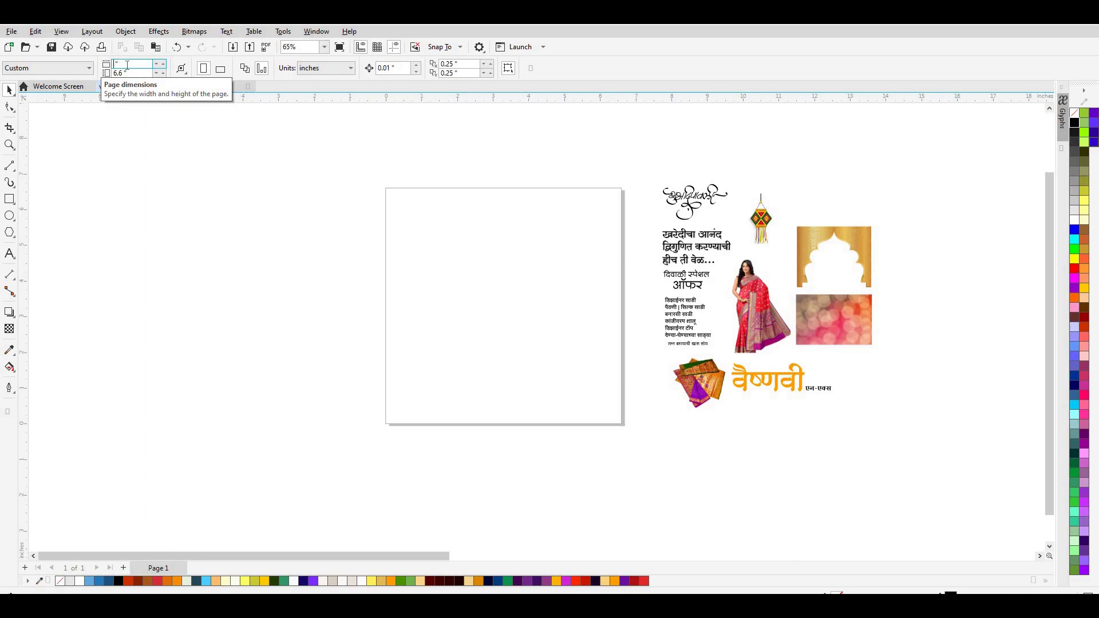
pyautogui.write('8')
pyautogui.click(124, 74)
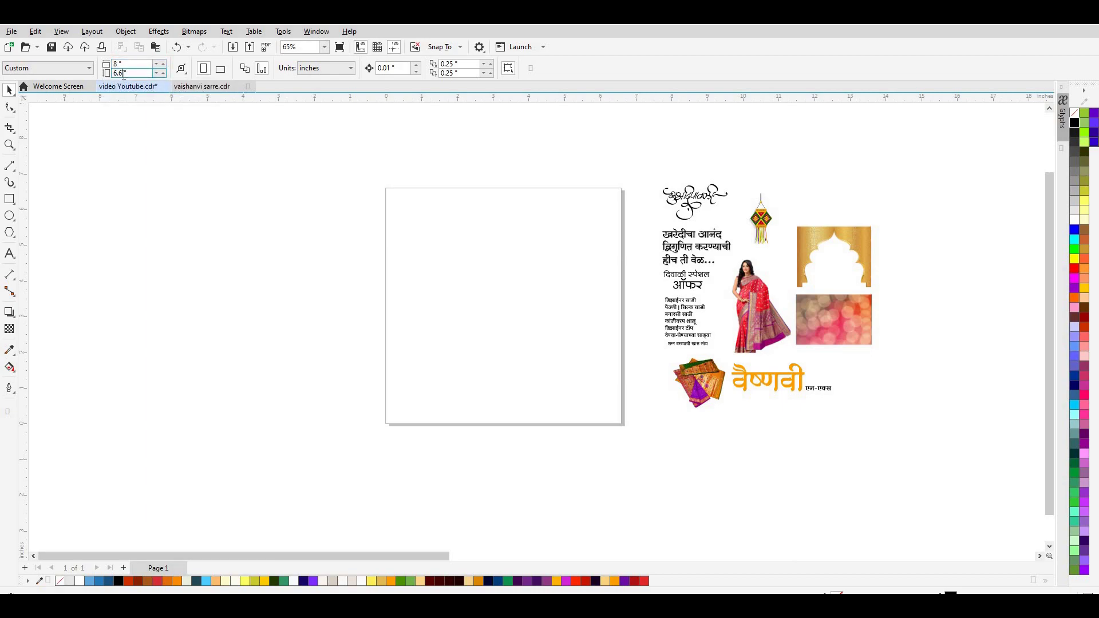
pyautogui.press('BackSpace')
pyautogui.press('BackSpace')
pyautogui.press('BackSpace')
pyautogui.write('10 "')
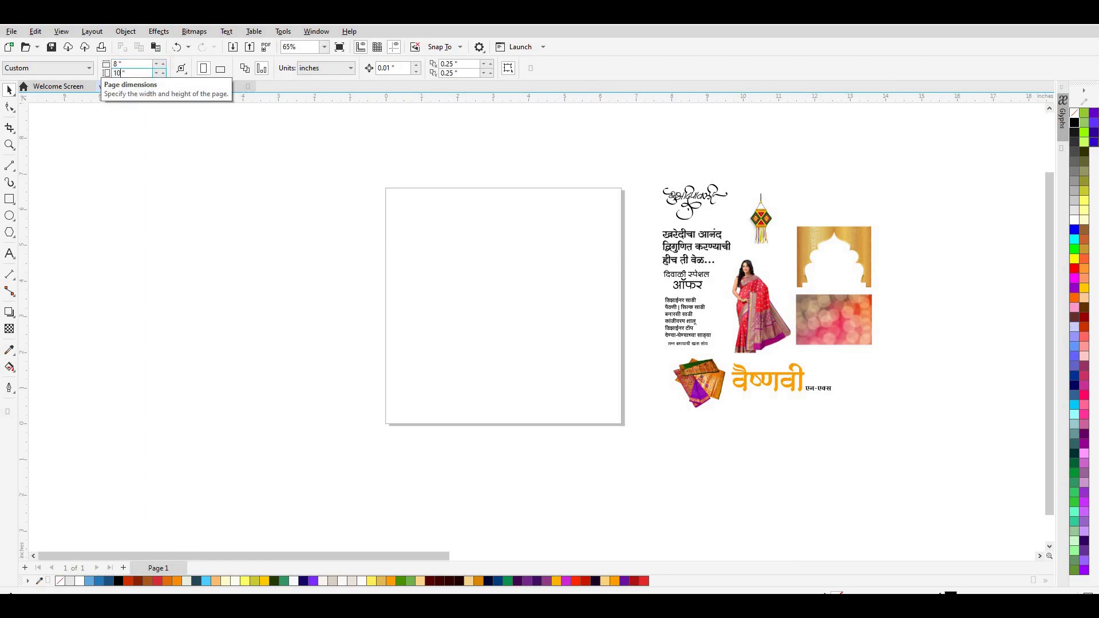
pyautogui.press('Return')
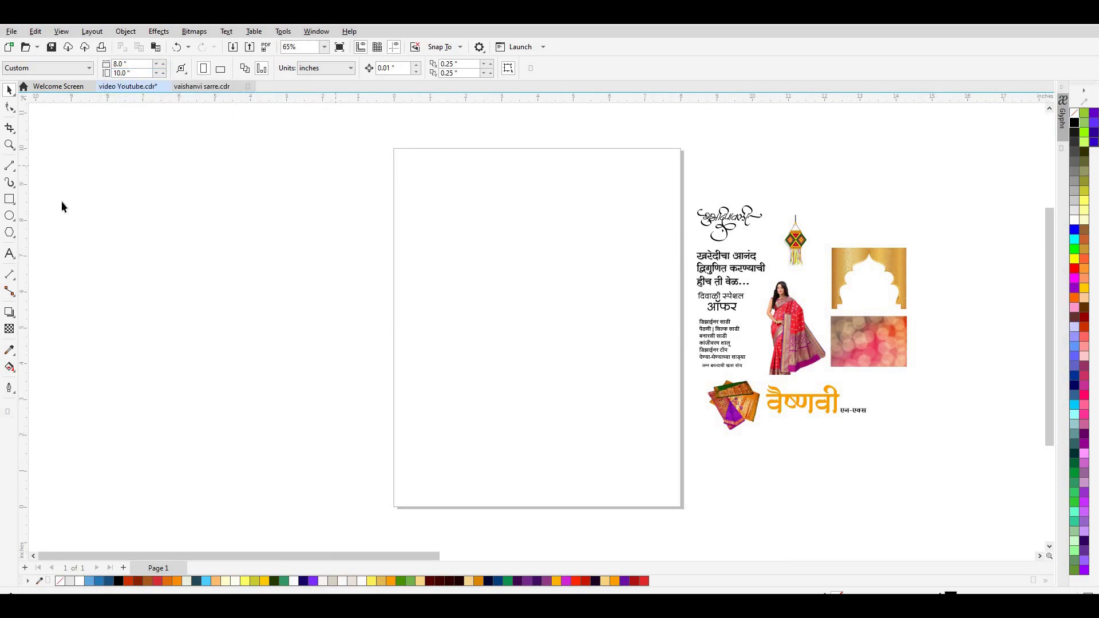
# Step: Draw an 8 × 10 inch rectangle matching the page from corner to corner
pyautogui.click(8, 200)
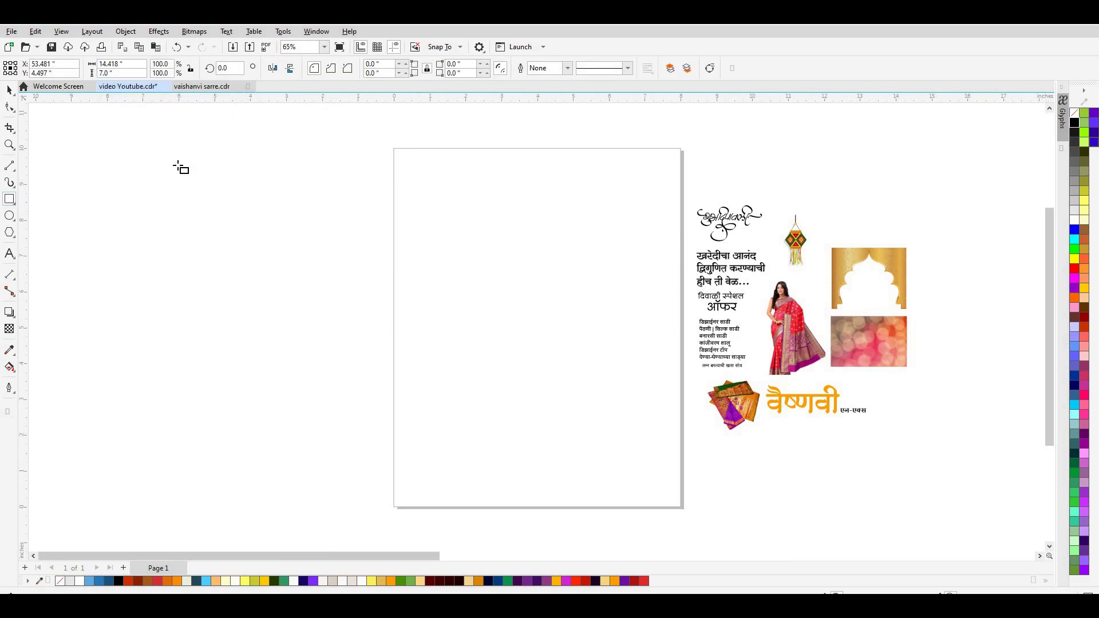
pyautogui.moveTo(394, 149); pyautogui.dragTo(682, 509)
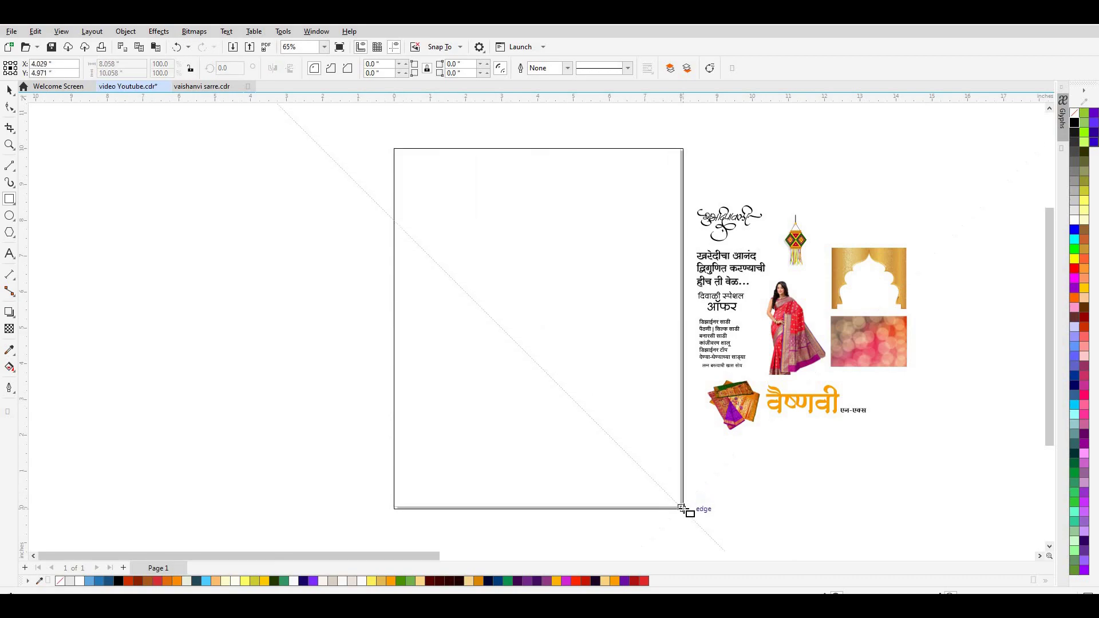
pyautogui.moveTo(682, 509); pyautogui.dragTo(682, 507)
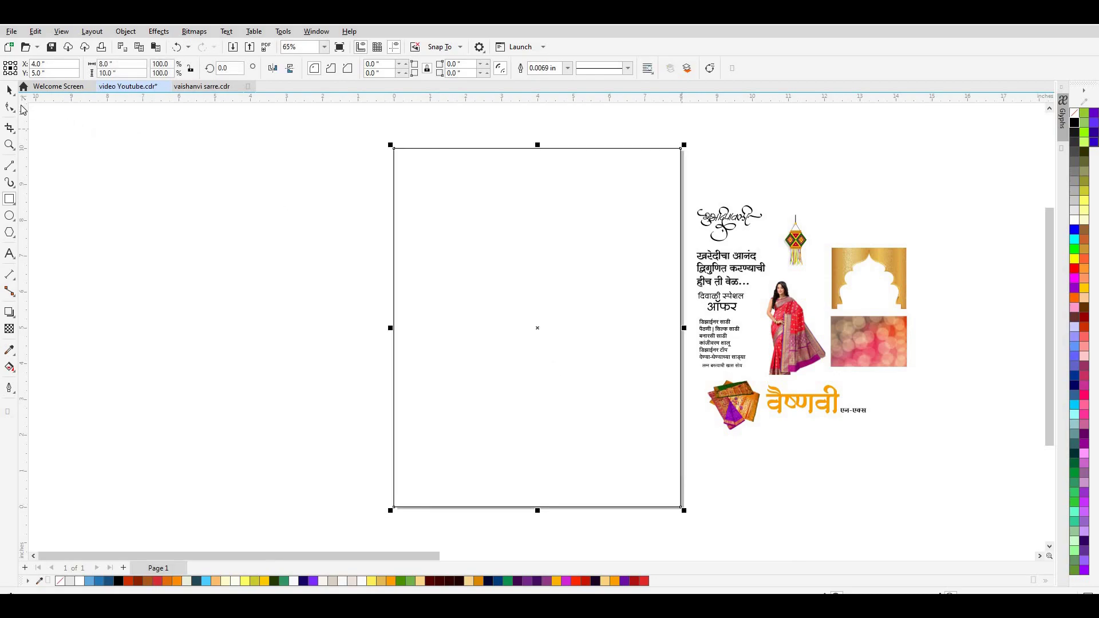
pyautogui.click(10, 90)
pyautogui.click(144, 132)
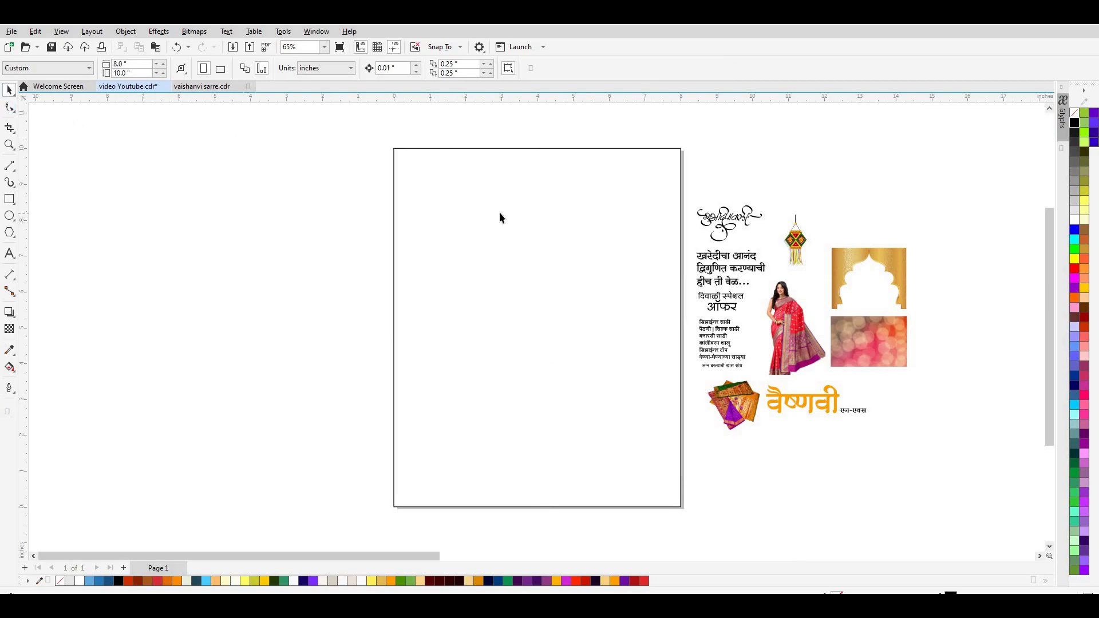
# Step: Place the golden arch image at the page top, enlarged just past the page edges and nudged up
pyautogui.moveTo(759, 239); pyautogui.dragTo(409, 163)
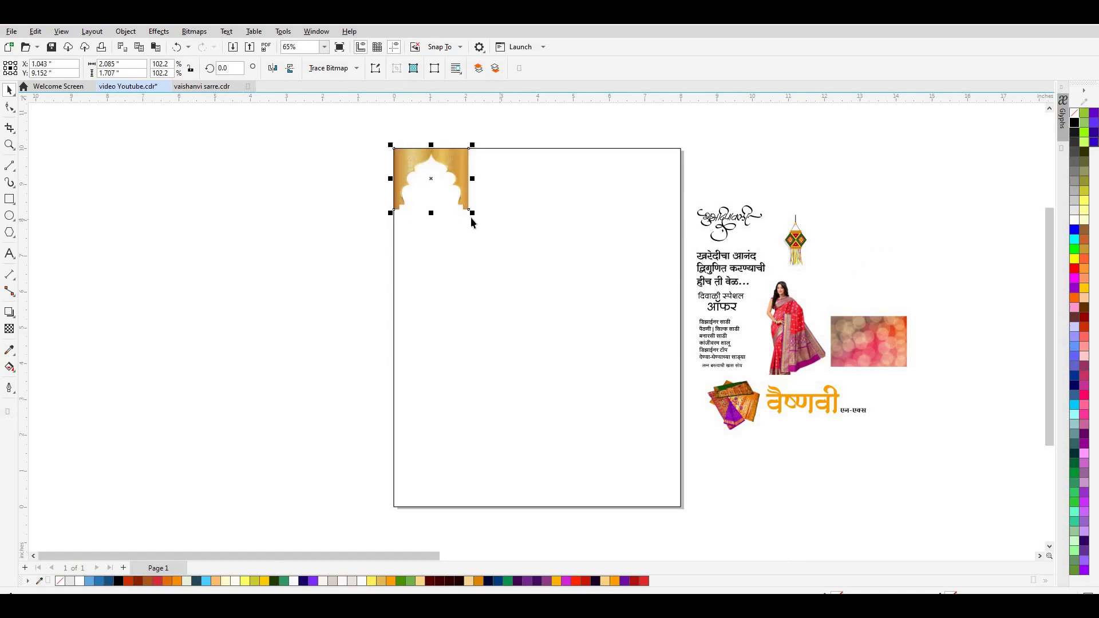
pyautogui.moveTo(472, 213); pyautogui.dragTo(682, 389)
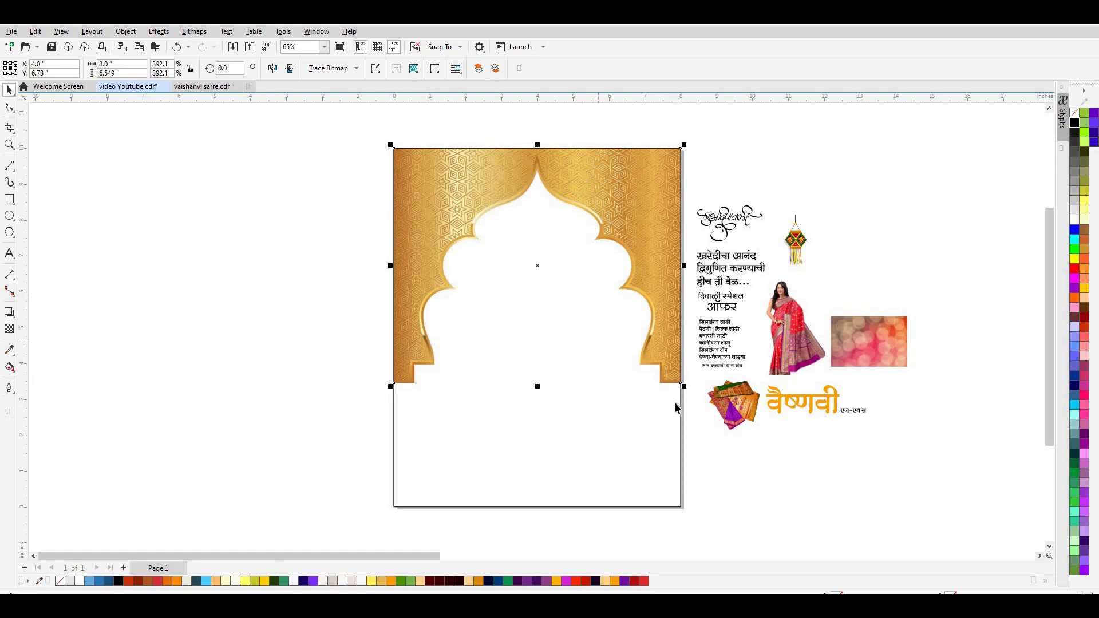
pyautogui.moveTo(685, 387); pyautogui.dragTo(694, 395)
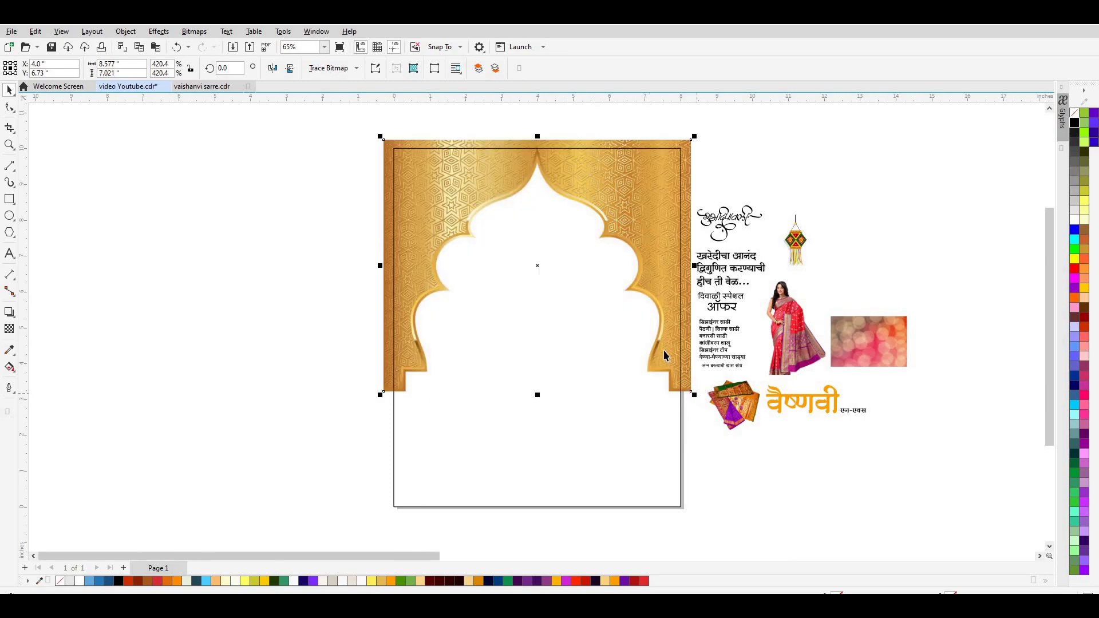
pyautogui.keyDown('alt'); pyautogui.click(643, 248); pyautogui.keyUp('alt')
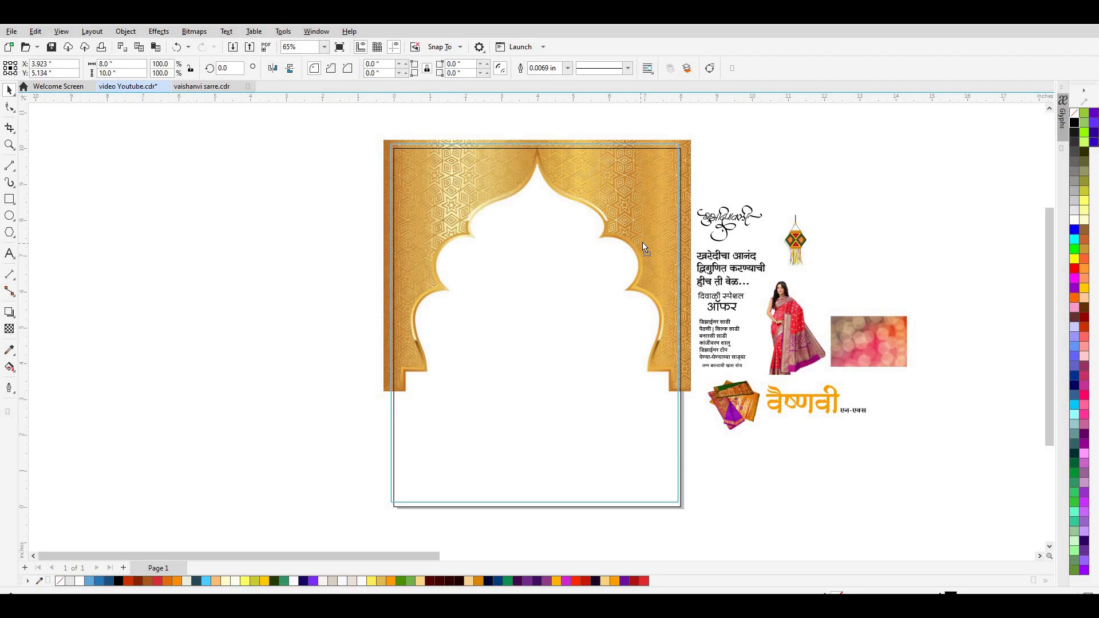
pyautogui.moveTo(642, 243); pyautogui.dragTo(641, 232)
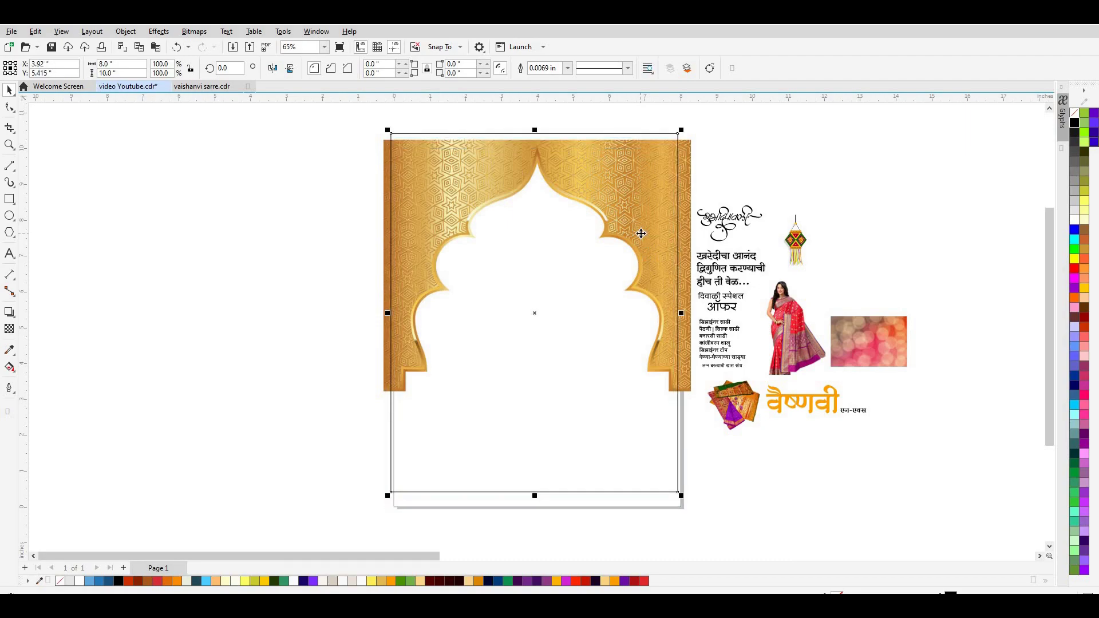
pyautogui.click(691, 195)
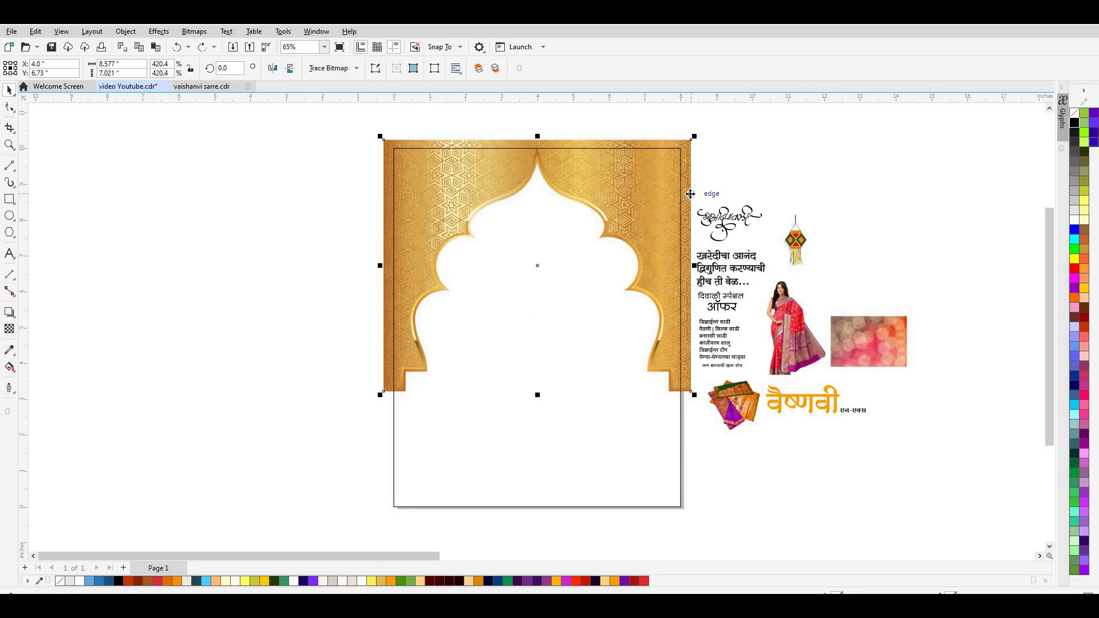
pyautogui.press('Up')
pyautogui.press('Up')
pyautogui.press('Up')
pyautogui.press('Up')
pyautogui.press('Up')
pyautogui.press('Up')
pyautogui.press('Up')
pyautogui.press('Up')
pyautogui.press('Up')
pyautogui.press('Up')
pyautogui.press('Up')
pyautogui.press('Up')
pyautogui.press('Up')
pyautogui.press('Up')
pyautogui.press('Up')
pyautogui.press('Up')
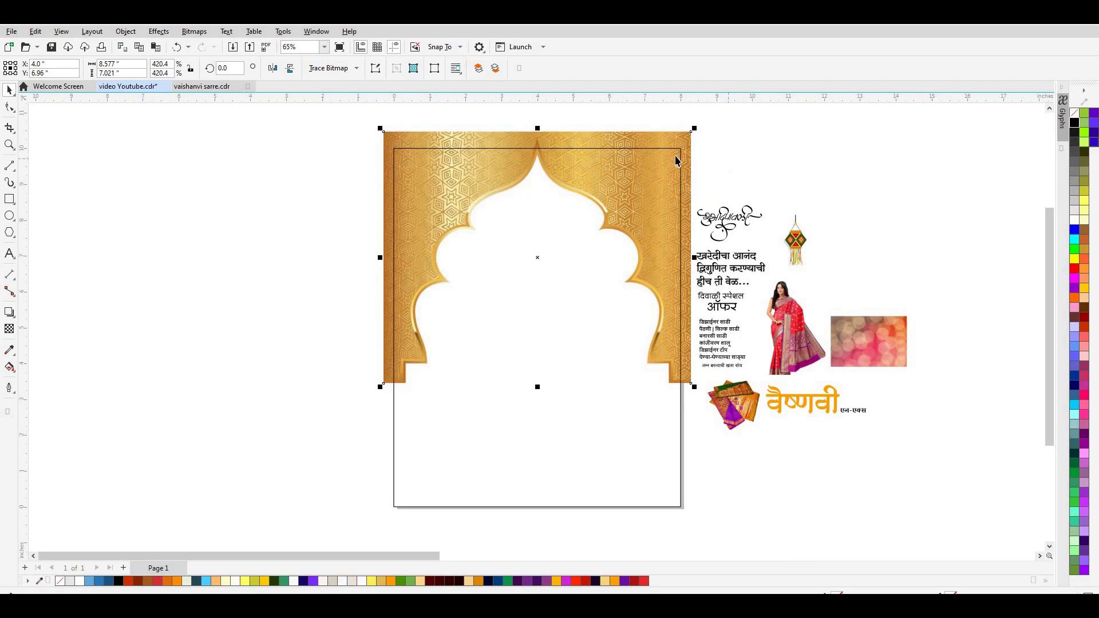
pyautogui.press('Escape')
# Step: Start a 2-point line path along the arch's bottom edge and first step
pyautogui.click(9, 165)
pyautogui.scroll(2, 428, 384)
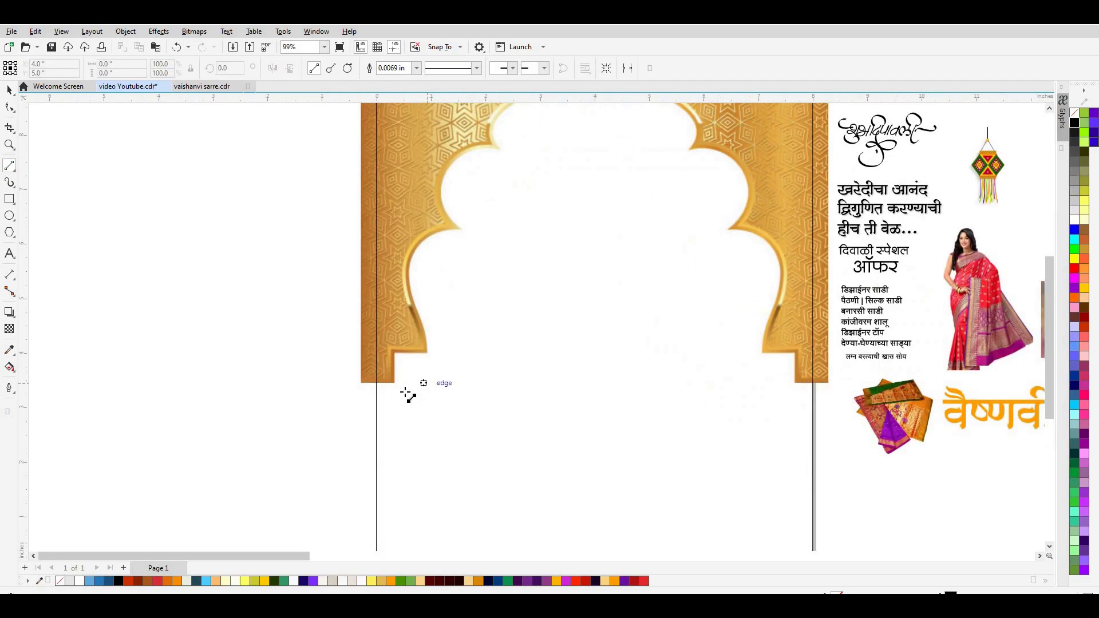
pyautogui.scroll(2, 408, 396)
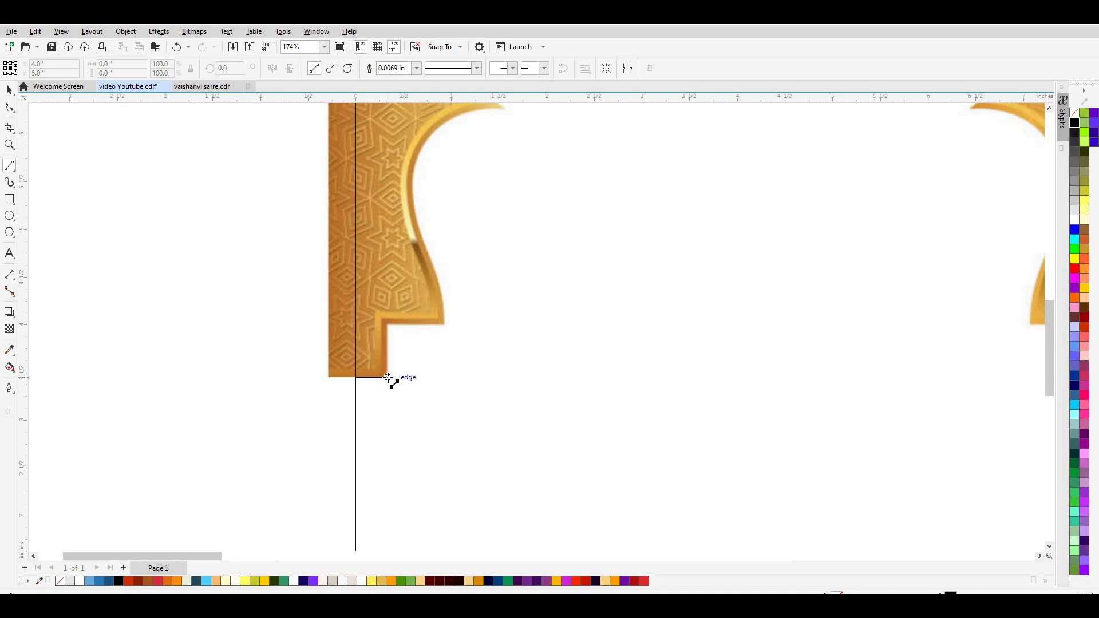
pyautogui.moveTo(356, 378); pyautogui.dragTo(388, 378)
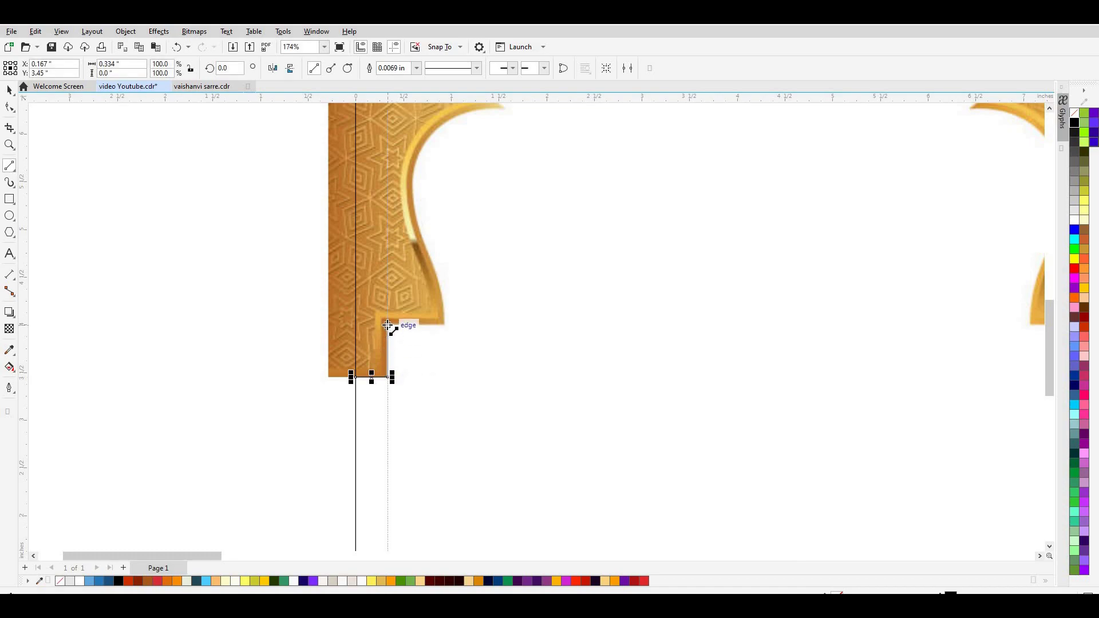
pyautogui.moveTo(387, 325); pyautogui.dragTo(388, 325)
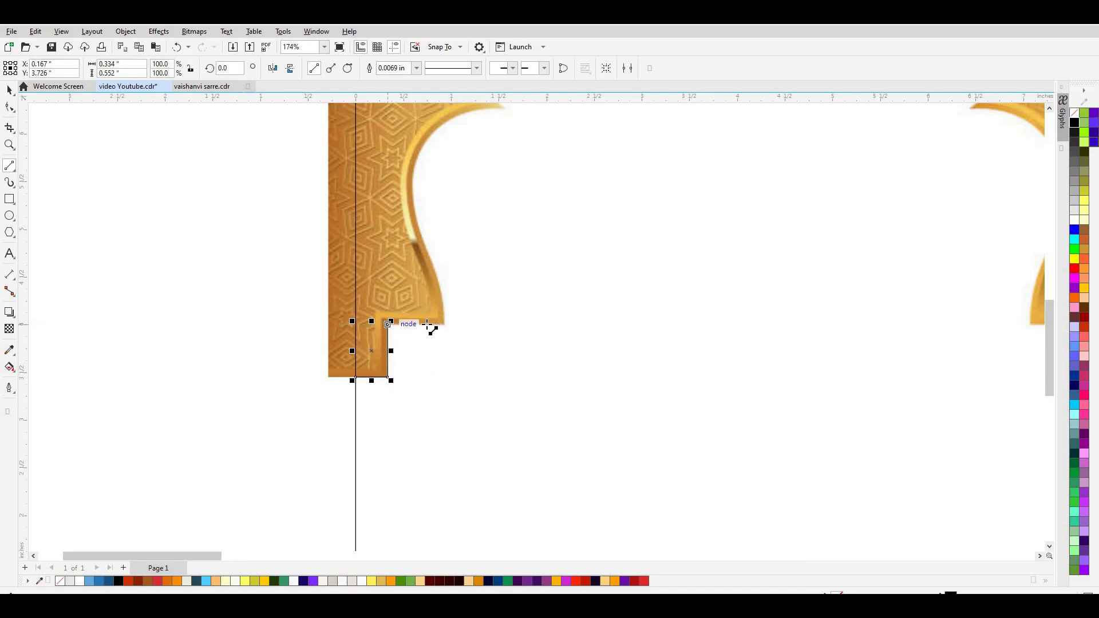
pyautogui.moveTo(445, 325); pyautogui.dragTo(422, 229)
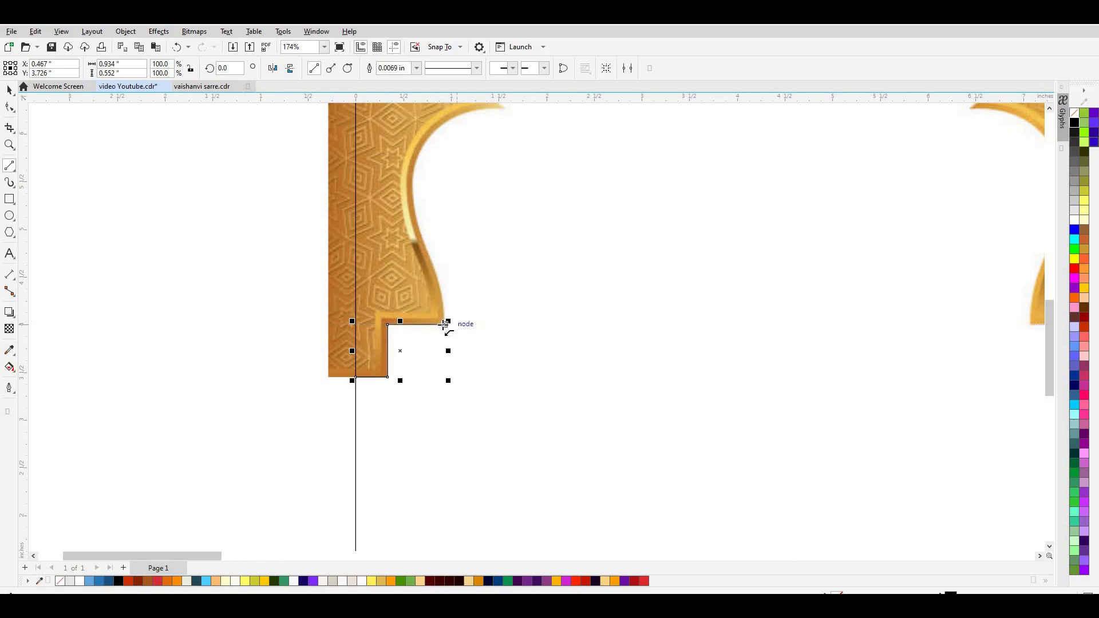
pyautogui.click(422, 229)
# Step: Continue the path up the arch's left inner edge to its top peak
pyautogui.scroll(-2, 468, 248)
pyautogui.scroll(-1, 505, 140)
pyautogui.scroll(3, 505, 140)
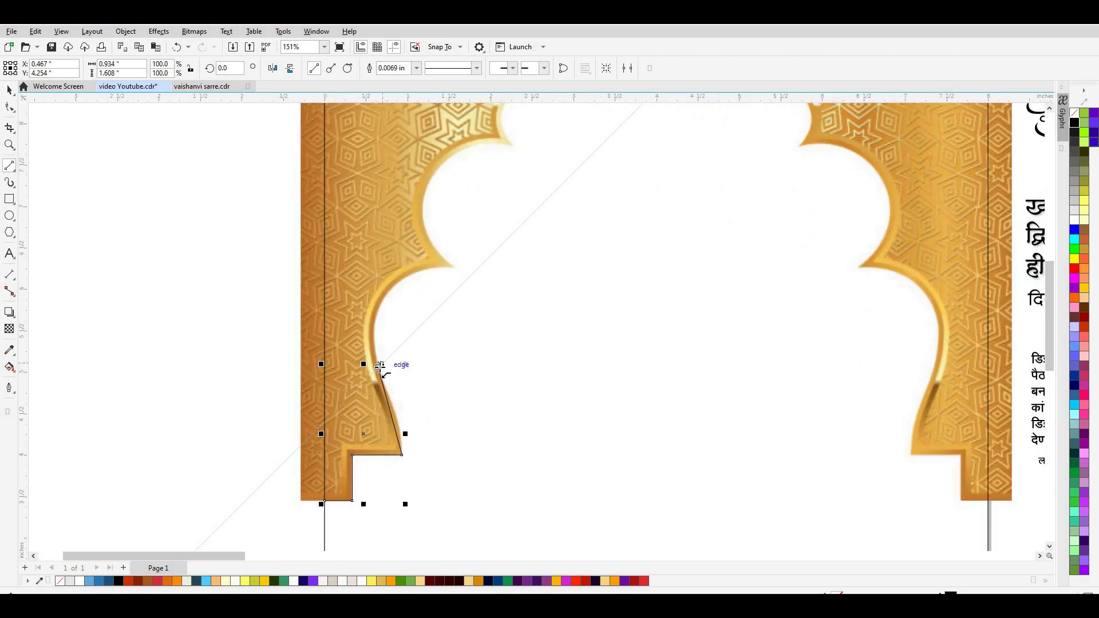
pyautogui.moveTo(379, 367); pyautogui.dragTo(454, 270)
pyautogui.click(454, 270)
pyautogui.scroll(-2, 503, 239)
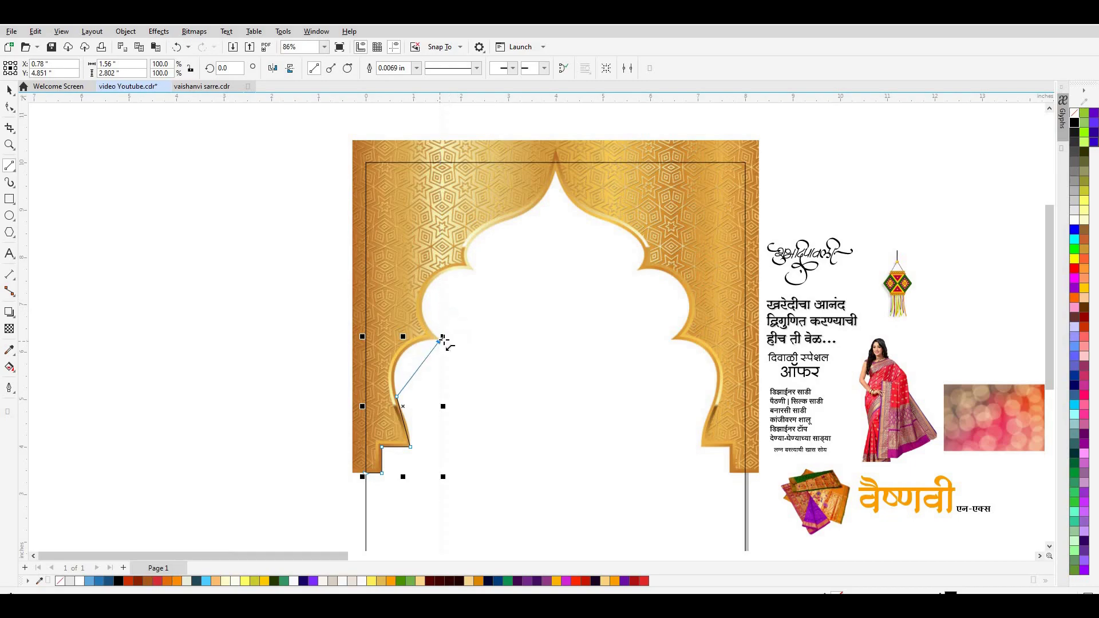
pyautogui.click(474, 271)
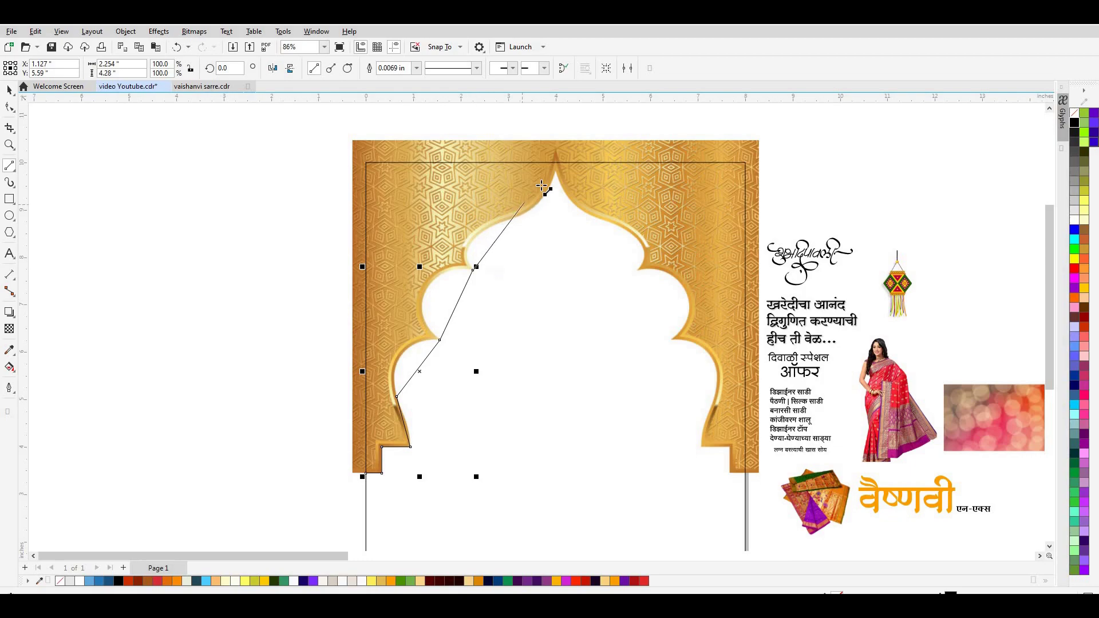
pyautogui.click(556, 172)
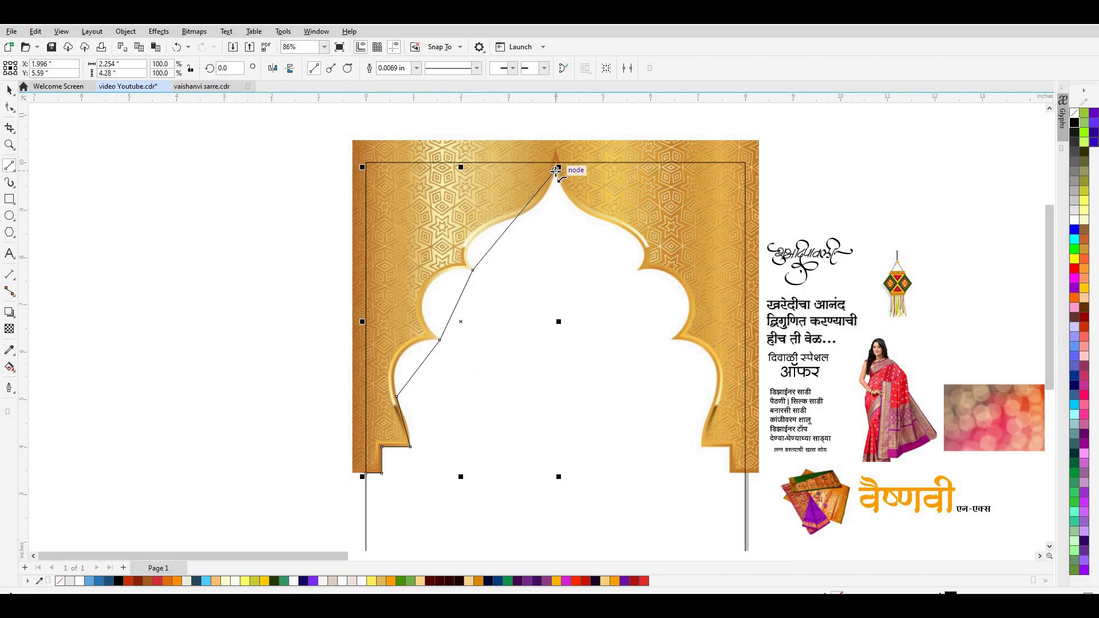
# Step: Give the traced path an orange outline, then undo it
pyautogui.click(9, 89)
pyautogui.rightClick(175, 580)
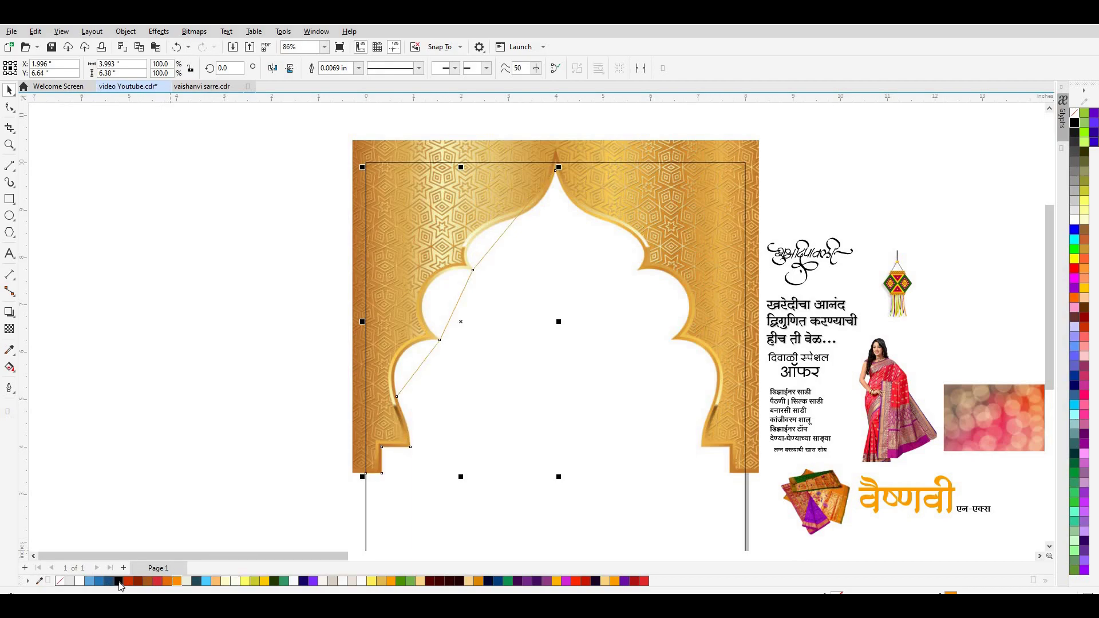
pyautogui.hotkey('ctrl', 'z')
pyautogui.hotkey('ctrl', 'z')
# Step: Extend the traced path up the arch's left edge to the top peak
pyautogui.scroll(2, 455, 270)
pyautogui.click(456, 268)
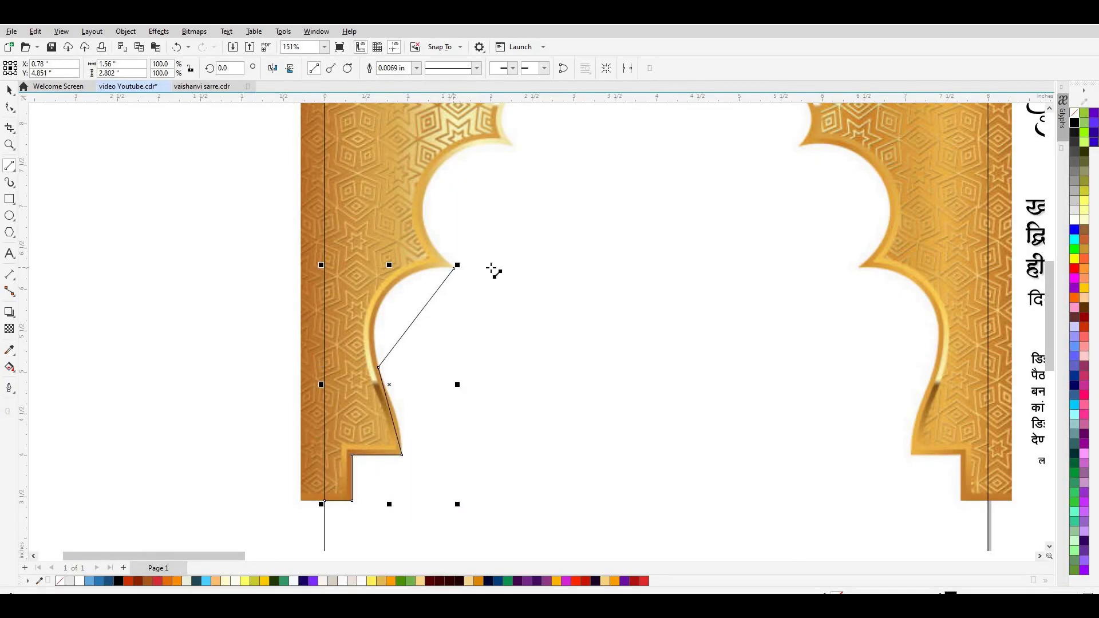
pyautogui.click(457, 267)
pyautogui.moveTo(465, 193); pyautogui.dragTo(511, 147)
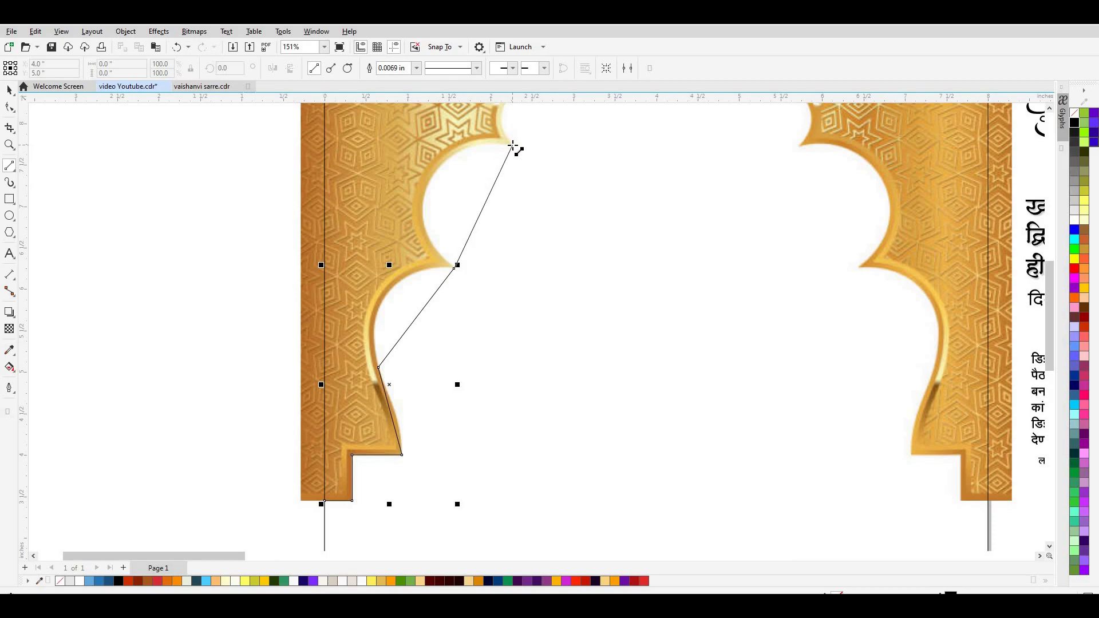
pyautogui.scroll(-1, 524, 167)
pyautogui.scroll(-3, 579, 167)
pyautogui.scroll(-1, 584, 159)
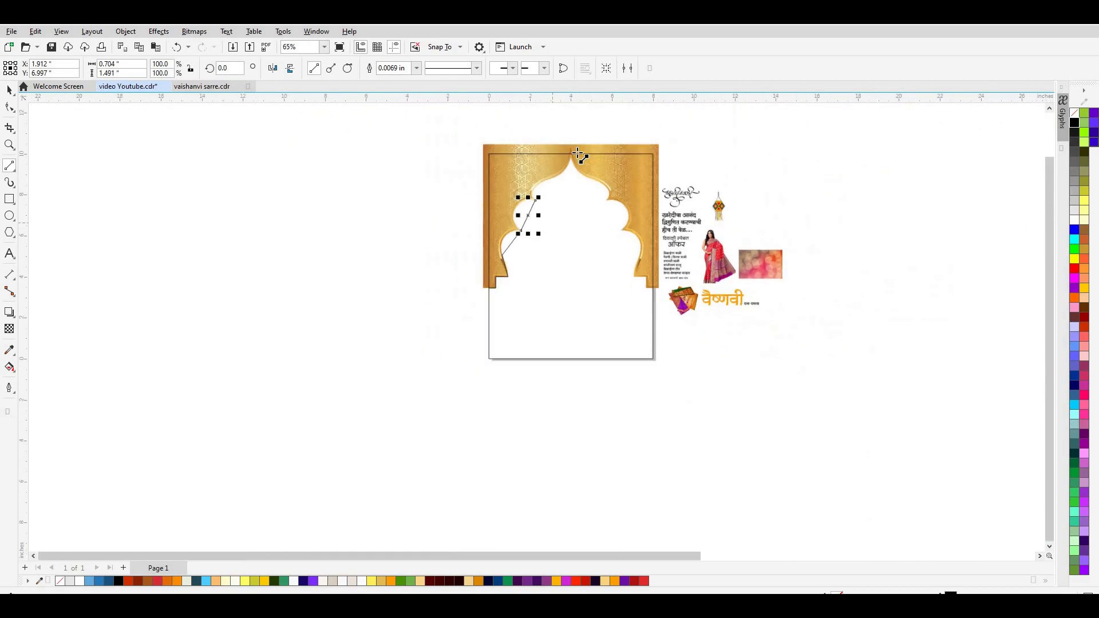
pyautogui.scroll(2, 549, 182)
pyautogui.scroll(3, 549, 182)
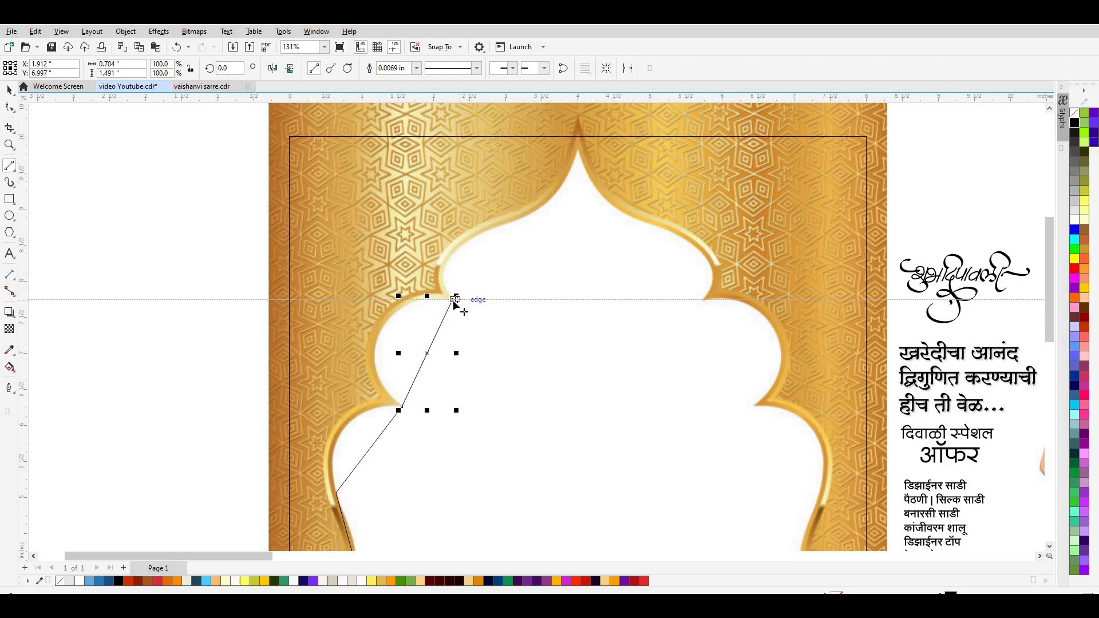
pyautogui.moveTo(456, 296); pyautogui.dragTo(579, 159)
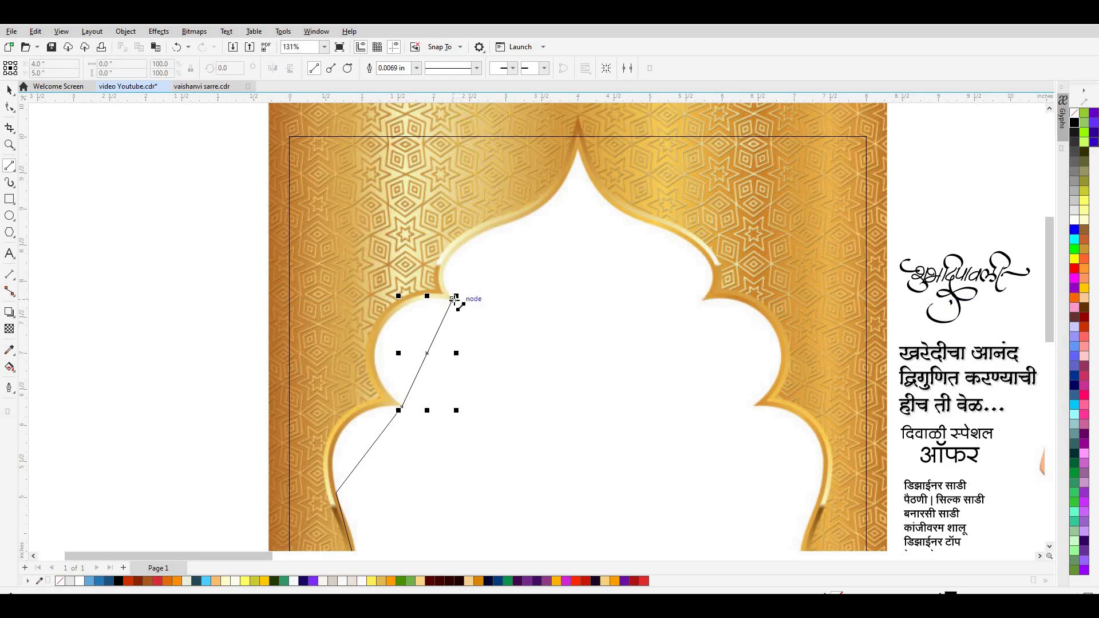
pyautogui.moveTo(578, 159); pyautogui.dragTo(580, 144)
# Step: Delete the stray middle and upper traced segments, undoing an accidental move
pyautogui.click(9, 91)
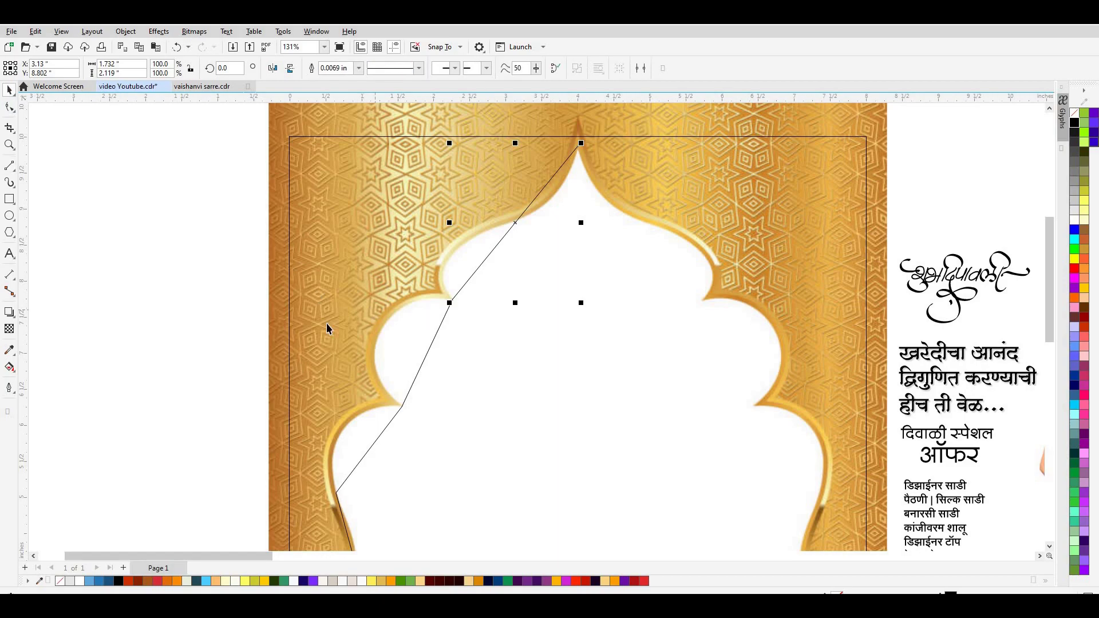
pyautogui.click(451, 308)
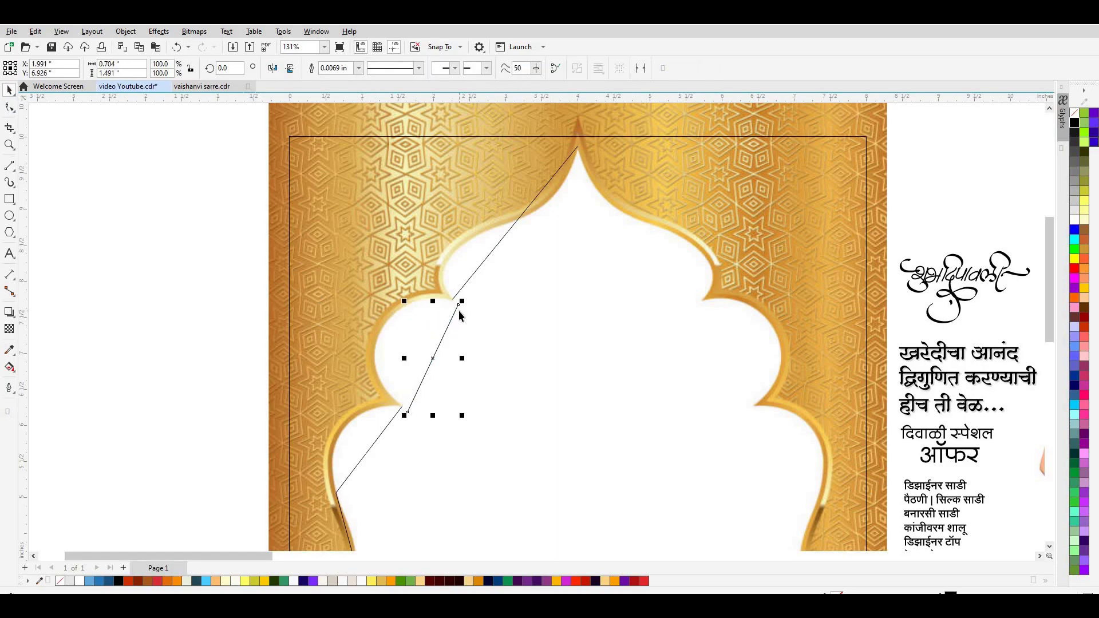
pyautogui.hotkey('ctrl', 'z')
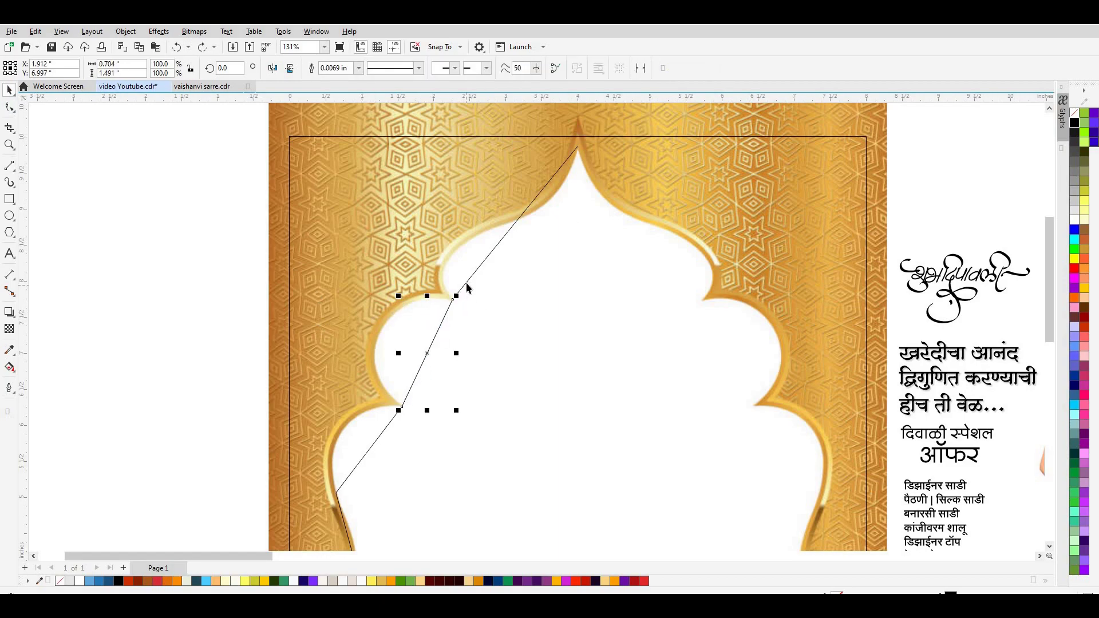
pyautogui.moveTo(467, 285); pyautogui.dragTo(485, 298)
pyautogui.press('Escape')
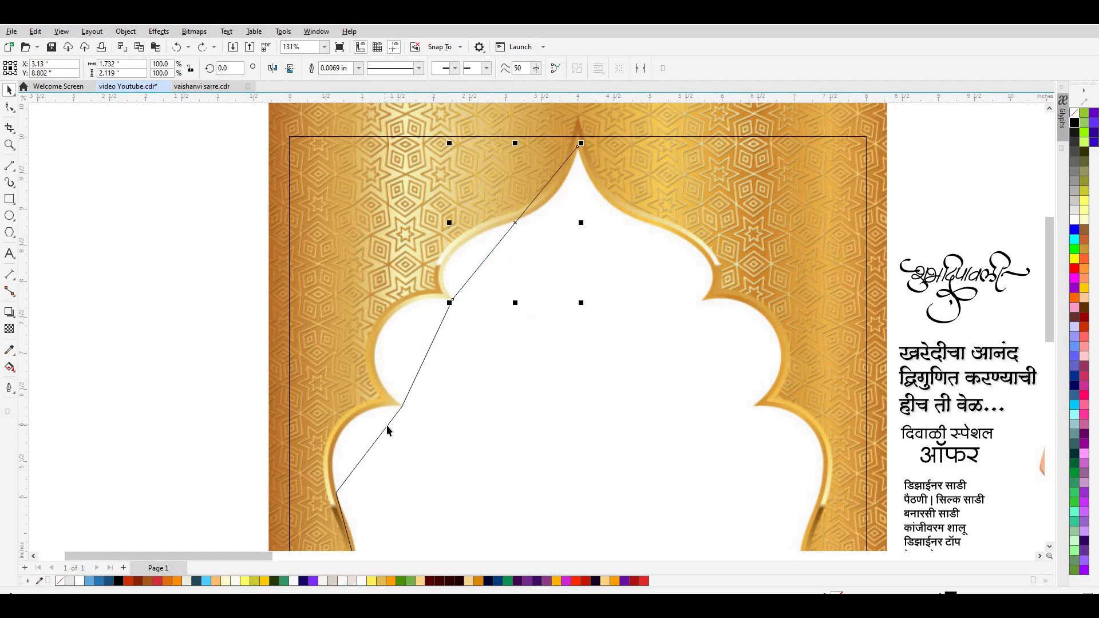
pyautogui.click(392, 426)
pyautogui.click(419, 372)
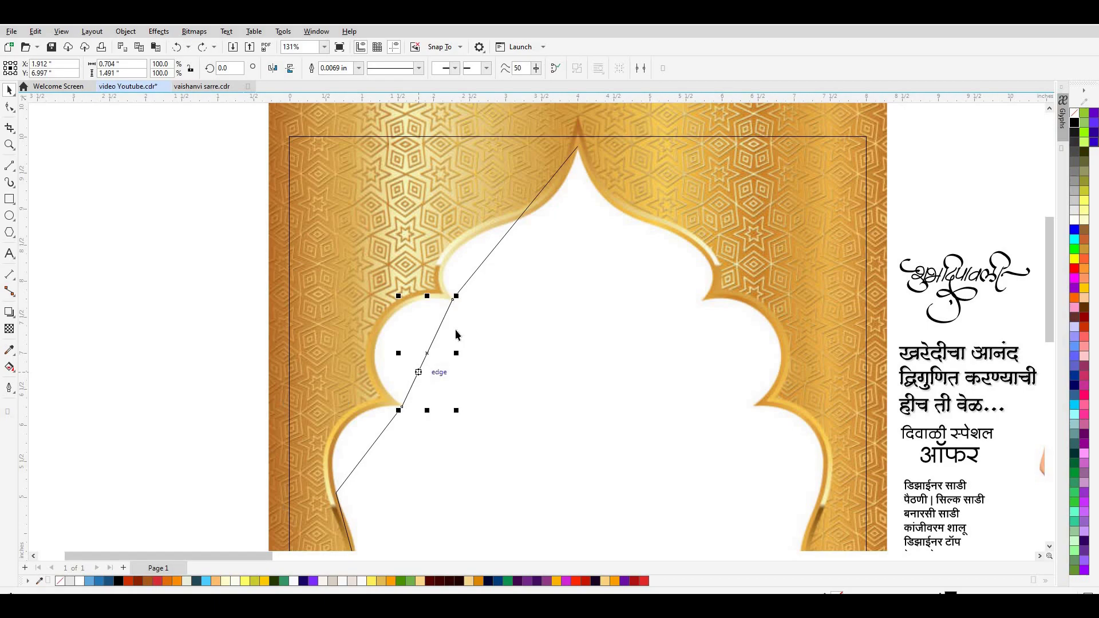
pyautogui.press('Delete')
pyautogui.click(465, 284)
pyautogui.press('Delete')
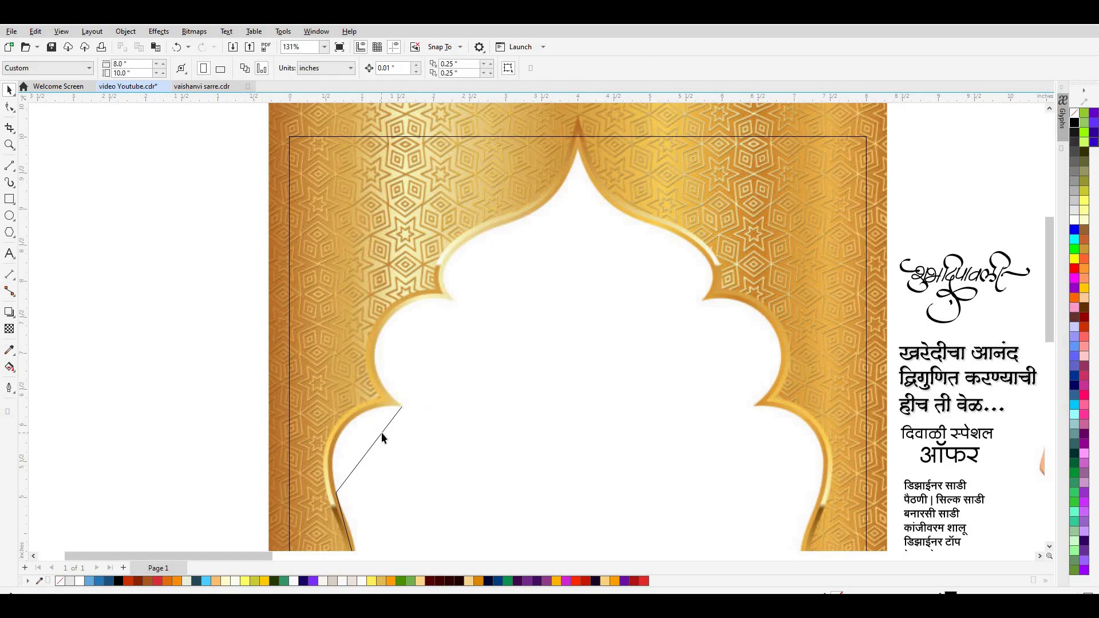
# Step: Try drawing a segment up the arch's lower lobe, undoing both attempts
pyautogui.click(382, 432)
pyautogui.click(9, 166)
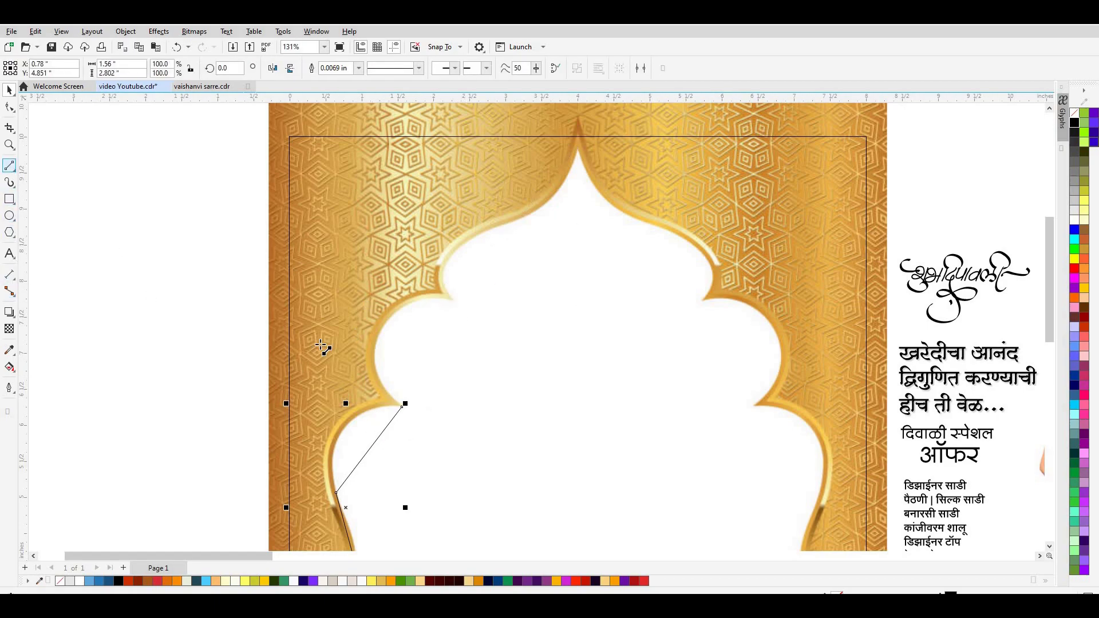
pyautogui.moveTo(405, 404); pyautogui.dragTo(449, 303)
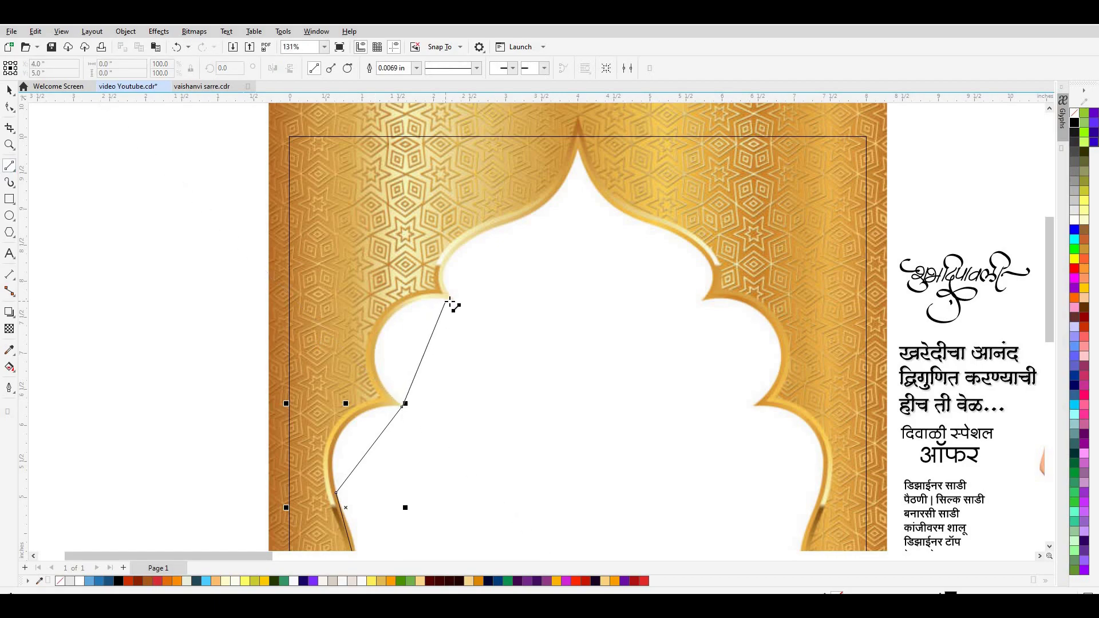
pyautogui.moveTo(450, 302); pyautogui.dragTo(453, 300)
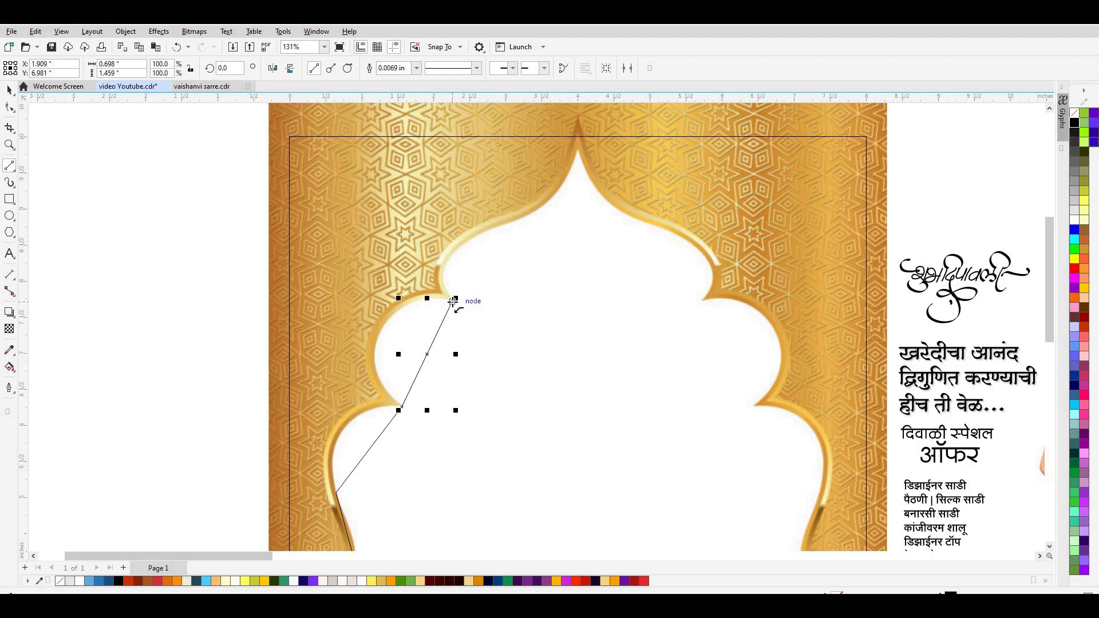
pyautogui.hotkey('ctrl', 'z')
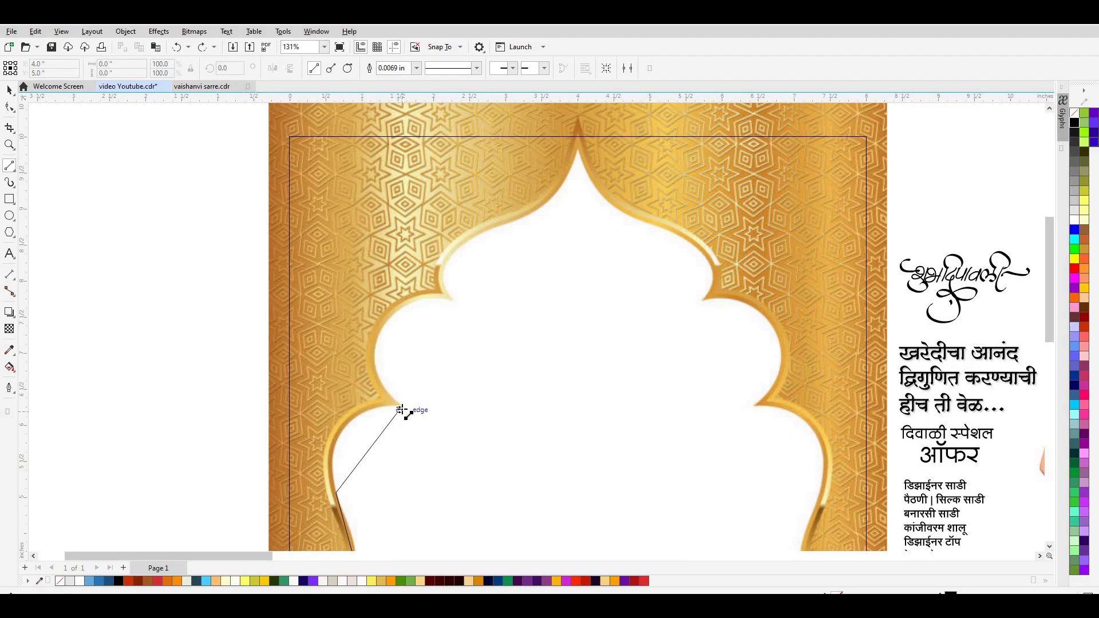
pyautogui.moveTo(402, 407); pyautogui.dragTo(455, 299)
pyautogui.hotkey('ctrl', 'z')
pyautogui.hotkey('ctrl', 'z')
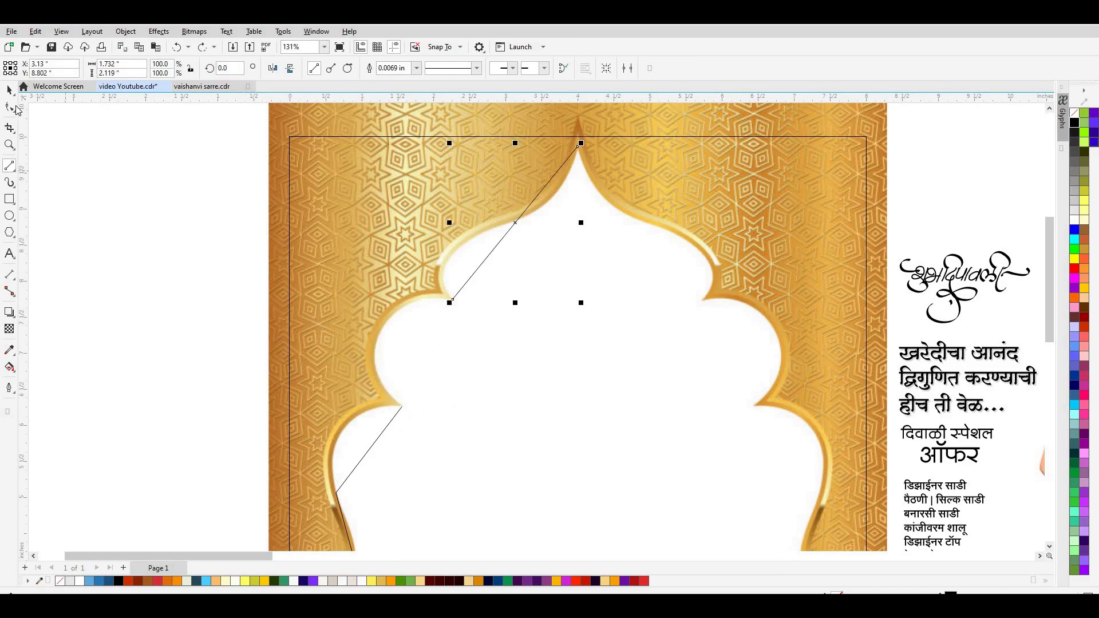
# Step: Delete the stray upper line and trace the rest of the left arch edge to the peak
pyautogui.click(9, 90)
pyautogui.scroll(-2, 513, 218)
pyautogui.press('Delete')
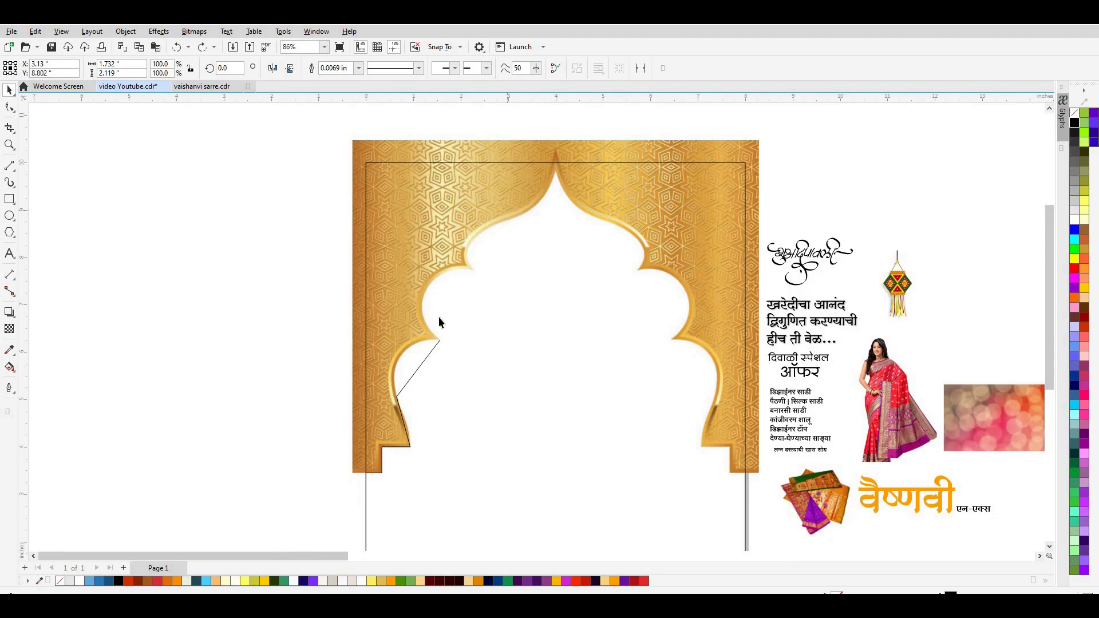
pyautogui.click(426, 358)
pyautogui.click(9, 166)
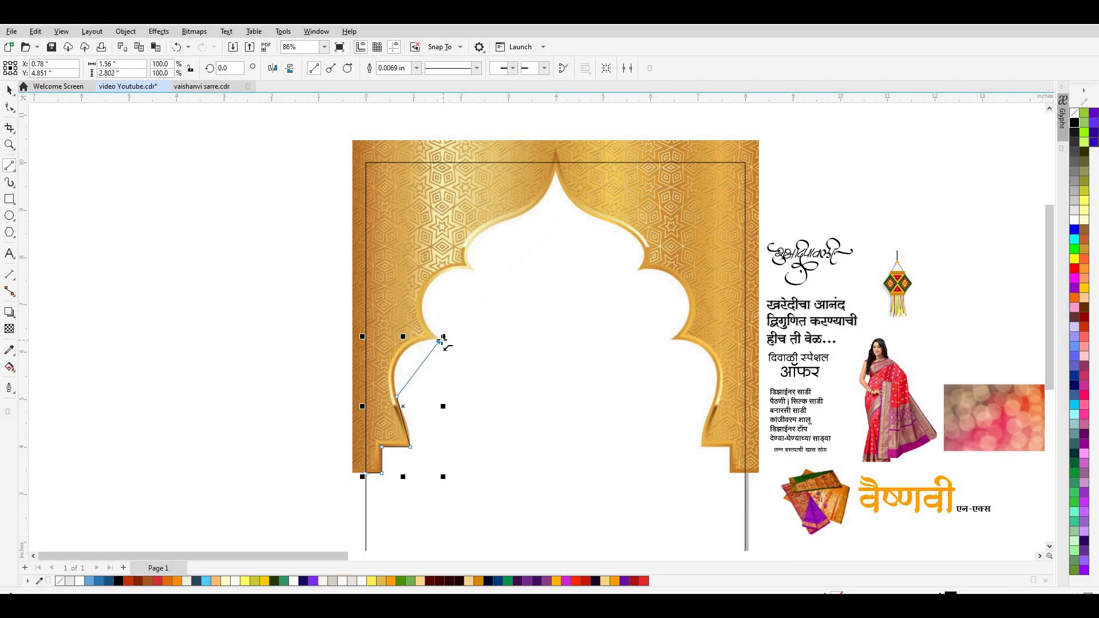
pyautogui.moveTo(441, 332)
pyautogui.mouseDown()
pyautogui.moveTo(473, 271)
pyautogui.moveTo(556, 172)
pyautogui.mouseUp()
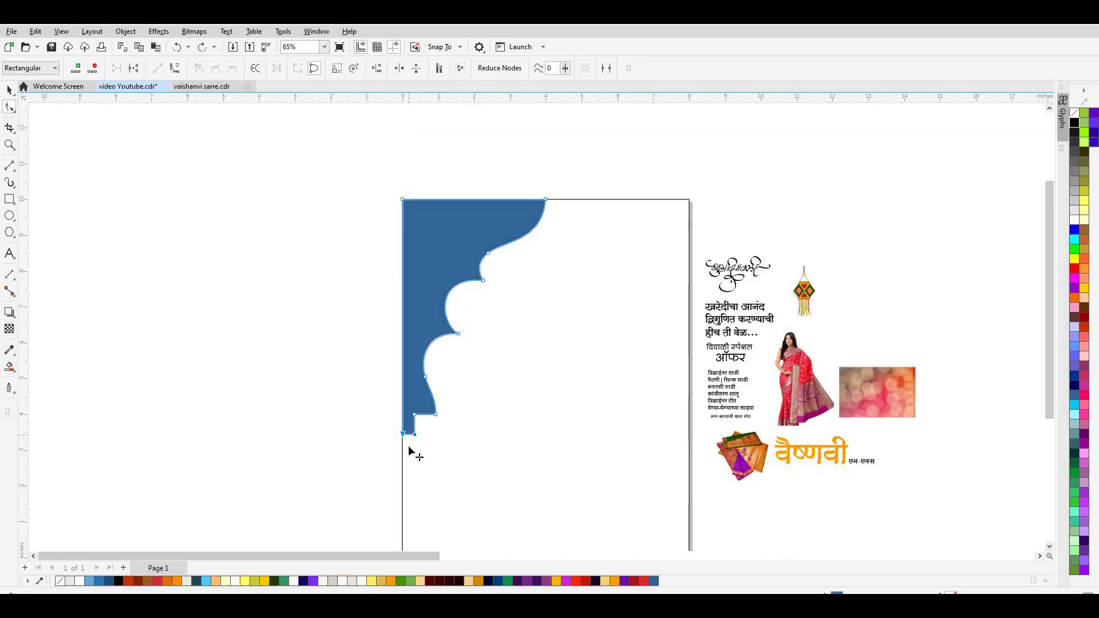
pyautogui.moveTo(410, 433); pyautogui.dragTo(410, 450)
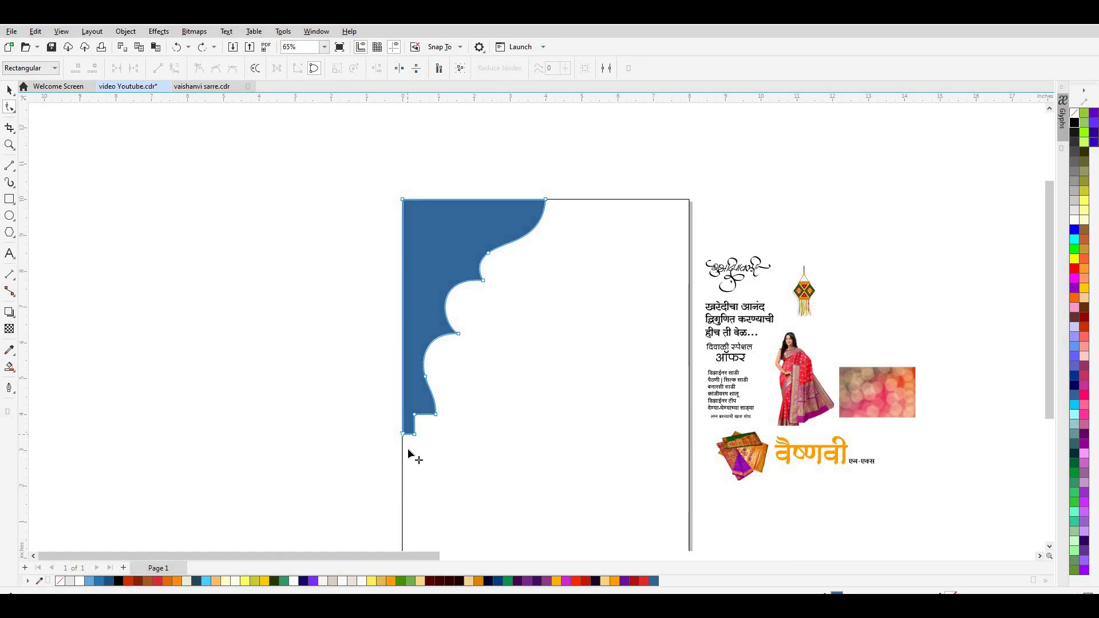
# Step: Extend the half arch's bottom nodes further down and reselect the shape
pyautogui.moveTo(408, 445); pyautogui.dragTo(407, 467)
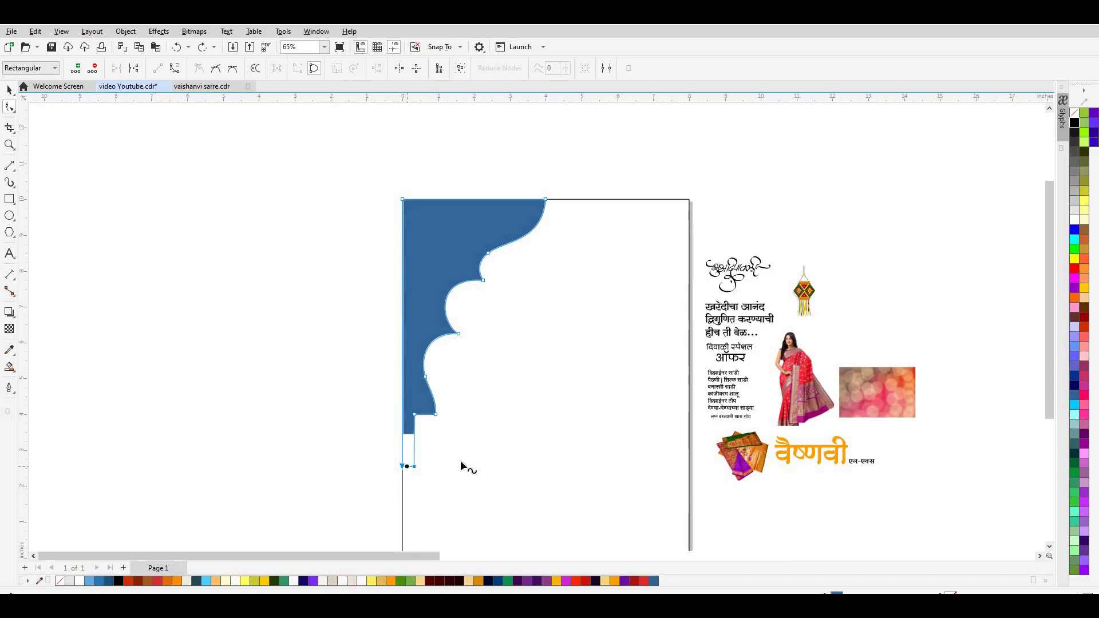
pyautogui.click(9, 89)
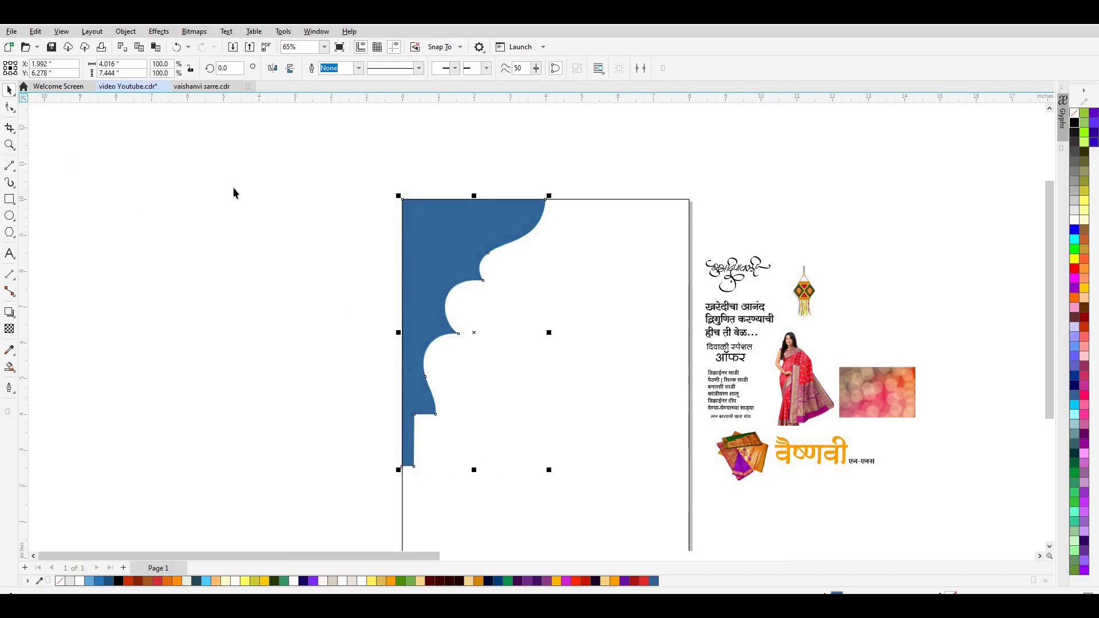
pyautogui.click(461, 230)
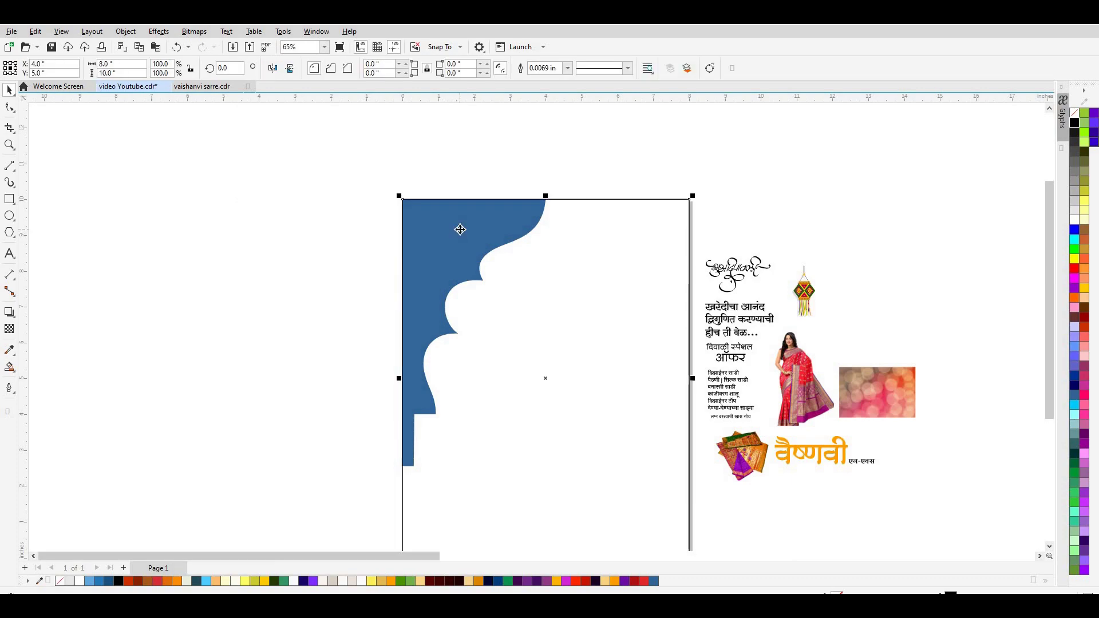
pyautogui.click(442, 223)
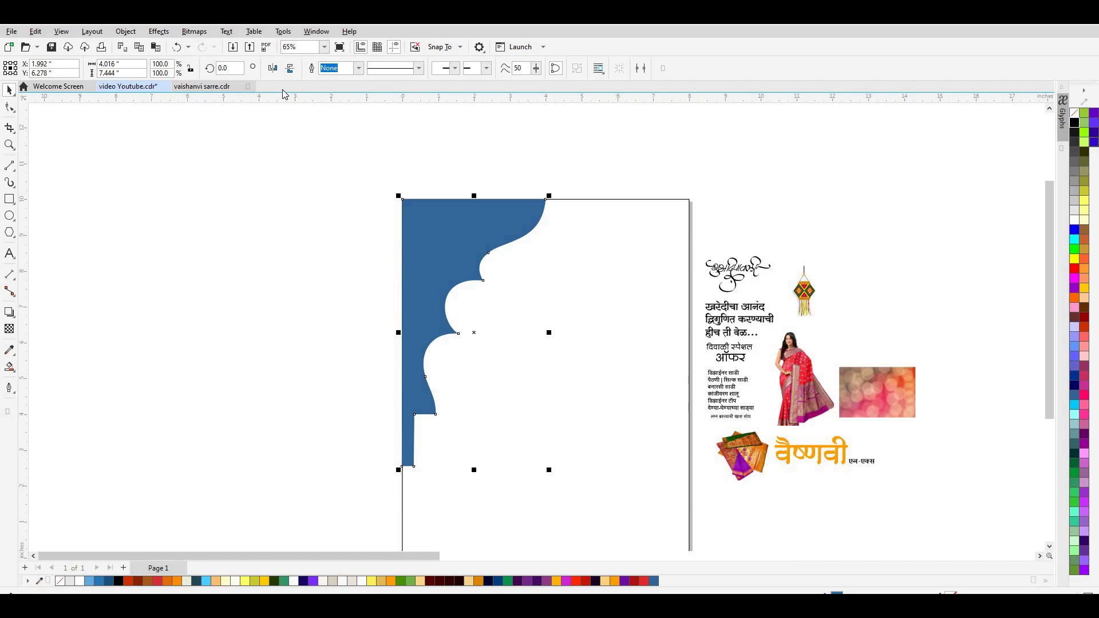
# Step: Place a horizontally mirrored copy of the half arch on the page's right side
pyautogui.click(272, 68)
pyautogui.moveTo(466, 253)
pyautogui.mouseDown()
pyautogui.moveTo(573, 264)
pyautogui.moveTo(566, 256)
pyautogui.mouseUp()
pyautogui.hotkey('ctrl', 'z')
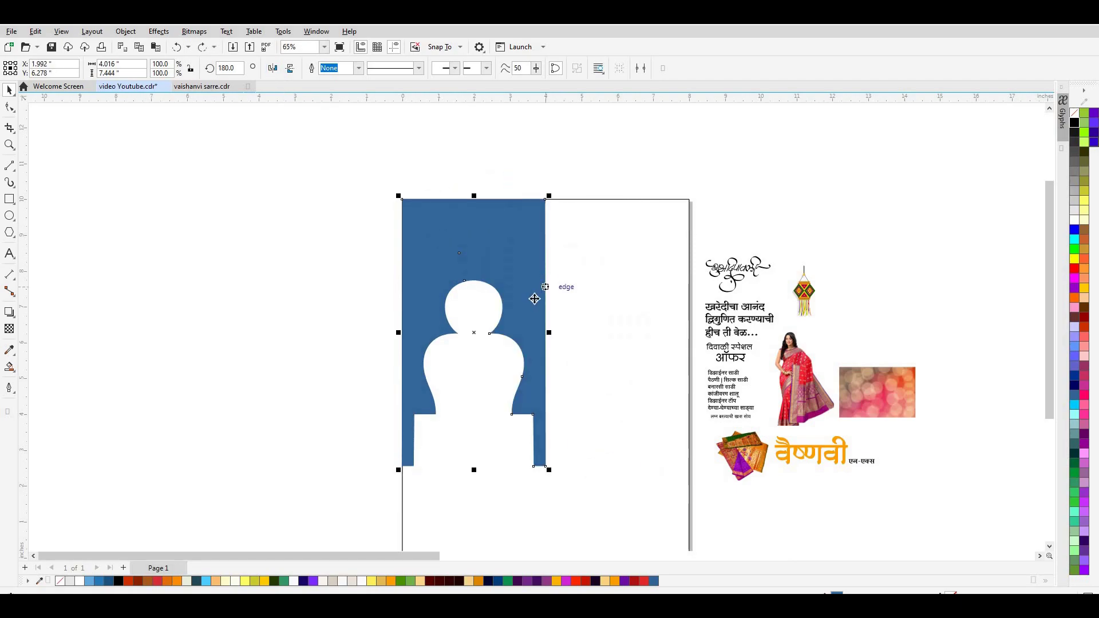
pyautogui.click(574, 300)
pyautogui.click(514, 289)
pyautogui.moveTo(549, 289); pyautogui.dragTo(662, 295)
pyautogui.click(717, 186)
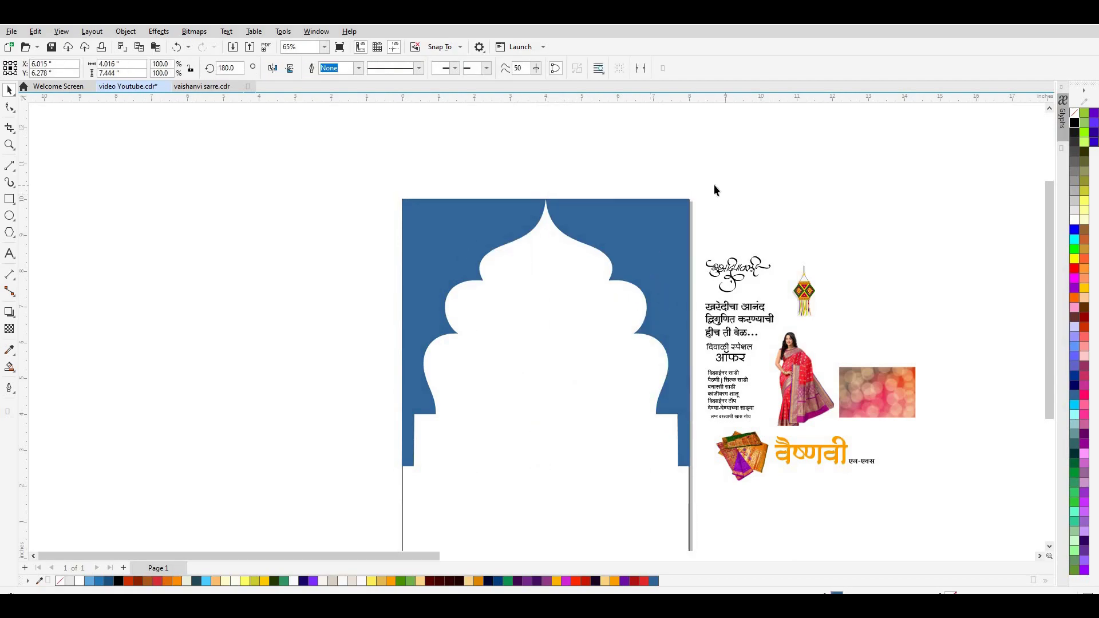
# Step: Weld both halves into one arch and stretch it slightly to fill the page width
pyautogui.click(654, 232)
pyautogui.click(336, 69)
pyautogui.scroll(3, 693, 475)
pyautogui.moveTo(692, 465); pyautogui.dragTo(617, 342)
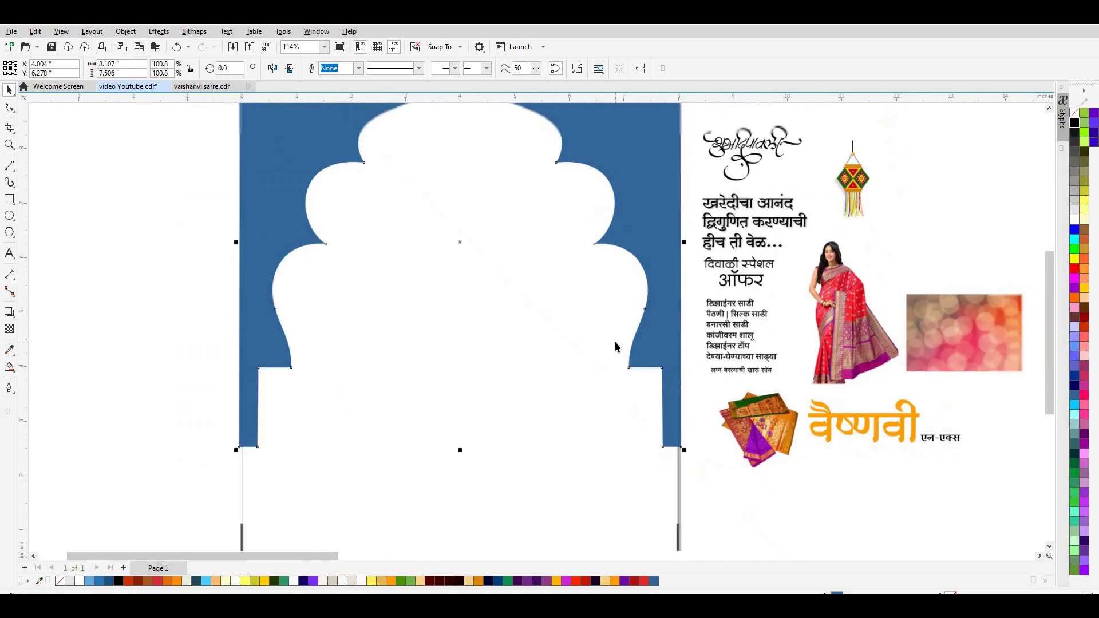
pyautogui.press('F3')
pyautogui.click(641, 130)
pyautogui.click(595, 179)
pyautogui.click(868, 215)
pyautogui.click(545, 313)
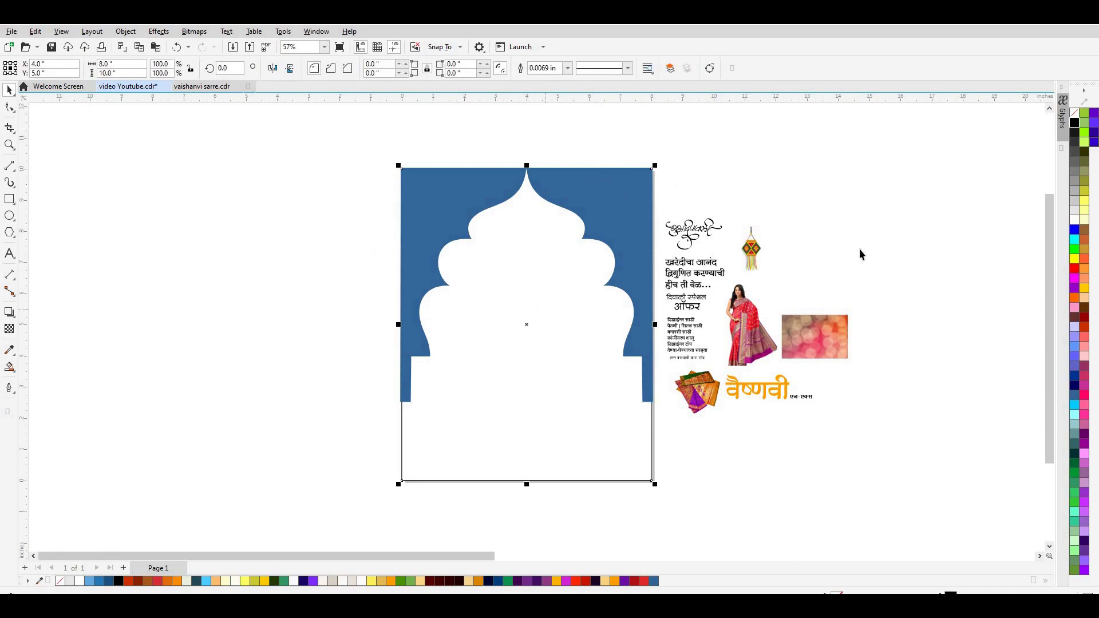
pyautogui.click(703, 136)
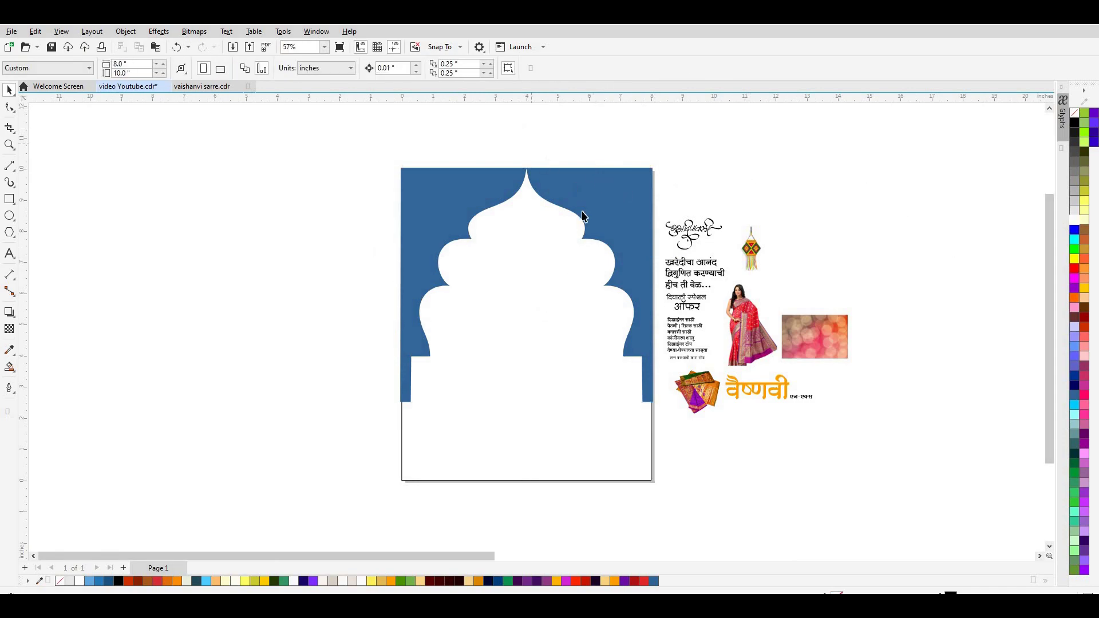
pyautogui.click(592, 185)
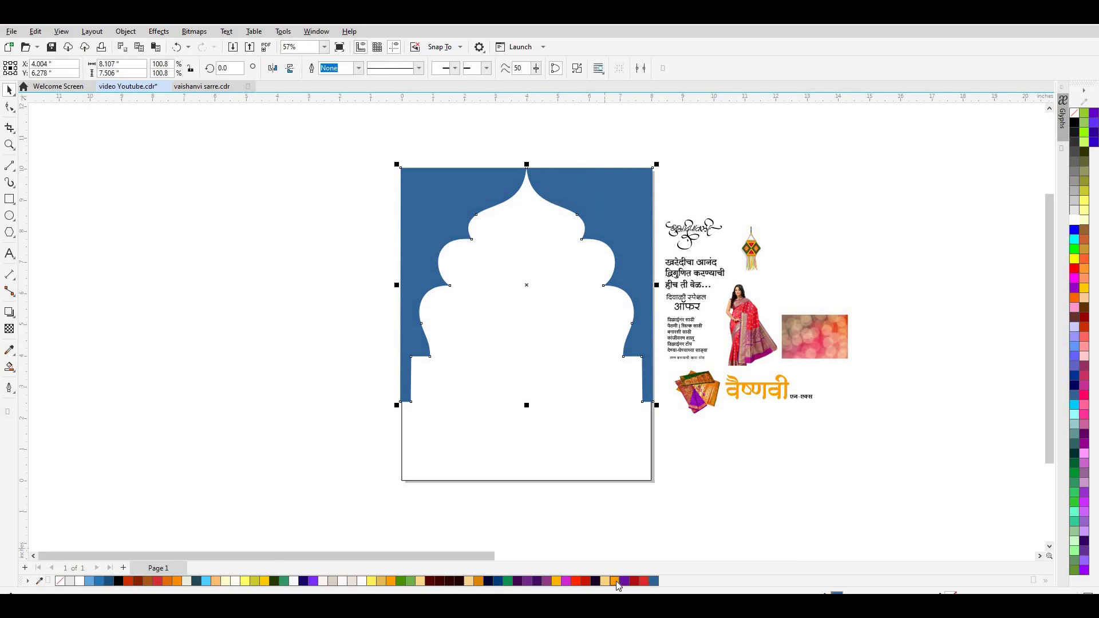
# Step: Give the arch a vertical linear gradient from orange at the bottom to light peach at the top
pyautogui.click(617, 582)
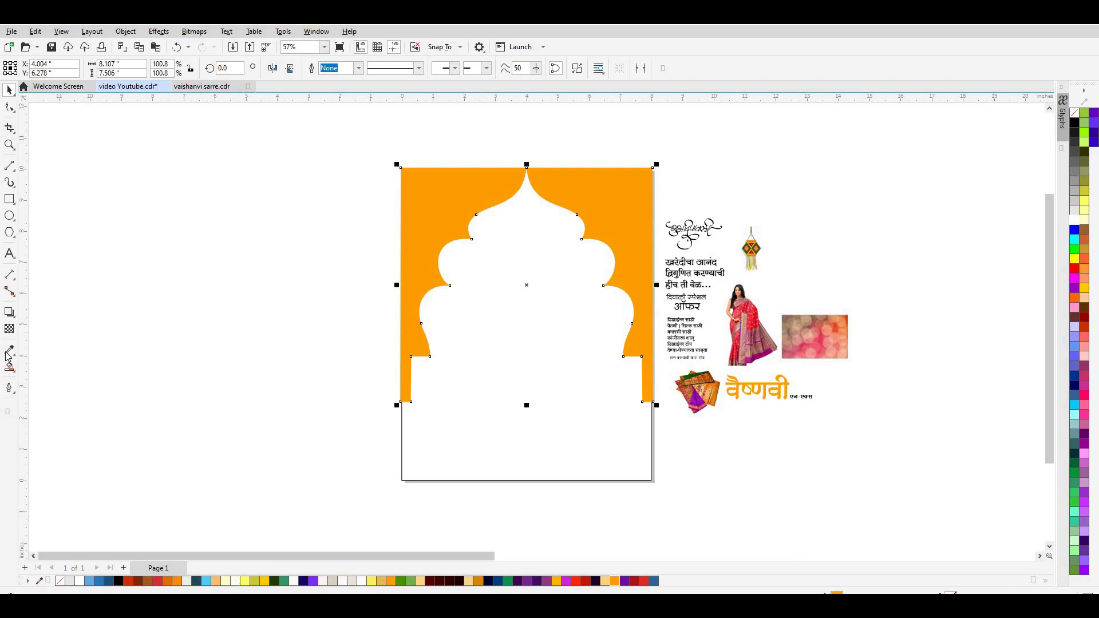
pyautogui.click(11, 370)
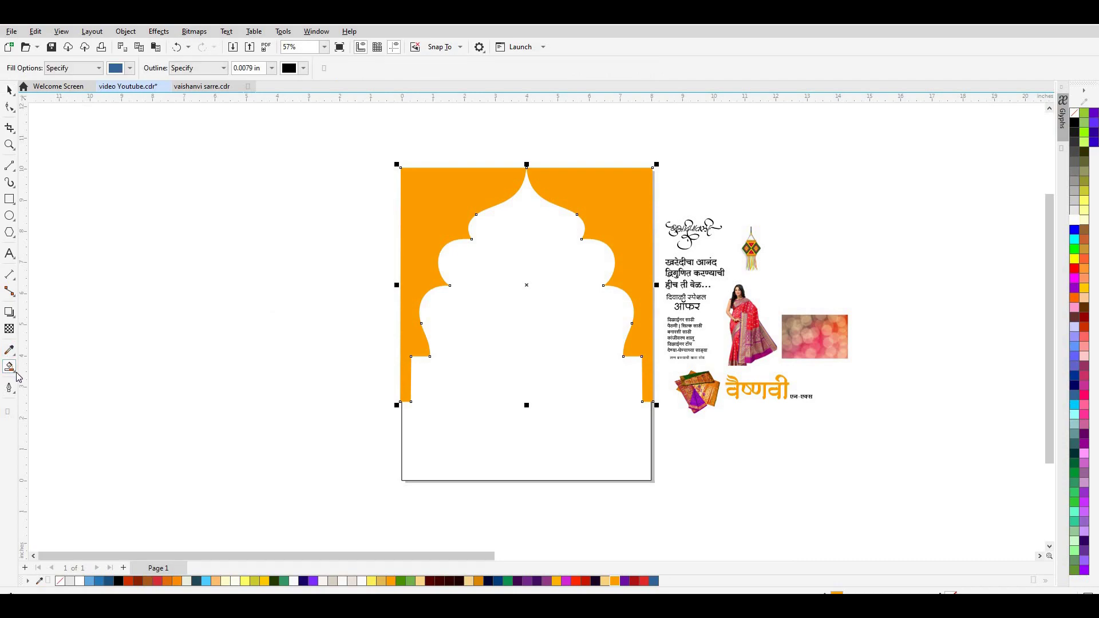
pyautogui.click(46, 369)
pyautogui.moveTo(405, 401); pyautogui.dragTo(413, 173)
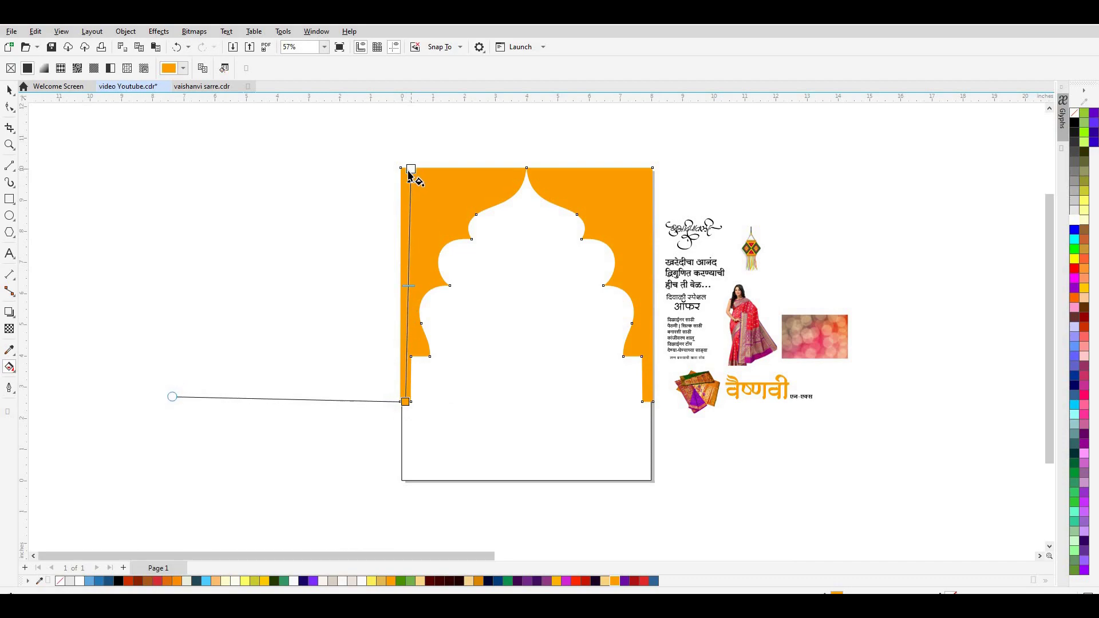
pyautogui.moveTo(413, 173); pyautogui.dragTo(406, 169)
pyautogui.moveTo(405, 283)
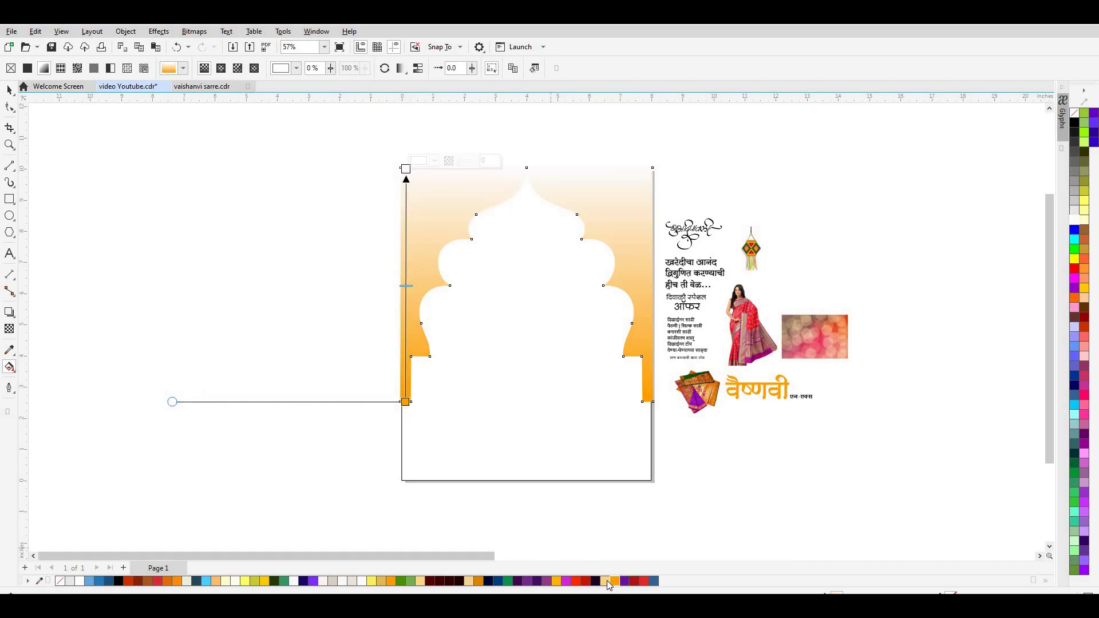
pyautogui.click(606, 579)
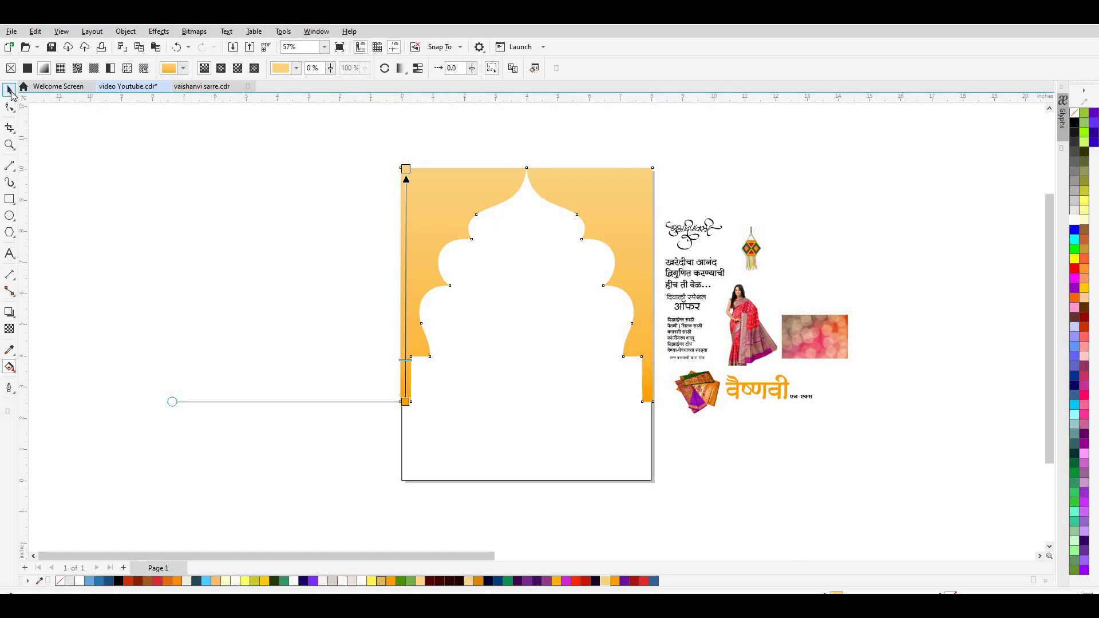
pyautogui.click(9, 90)
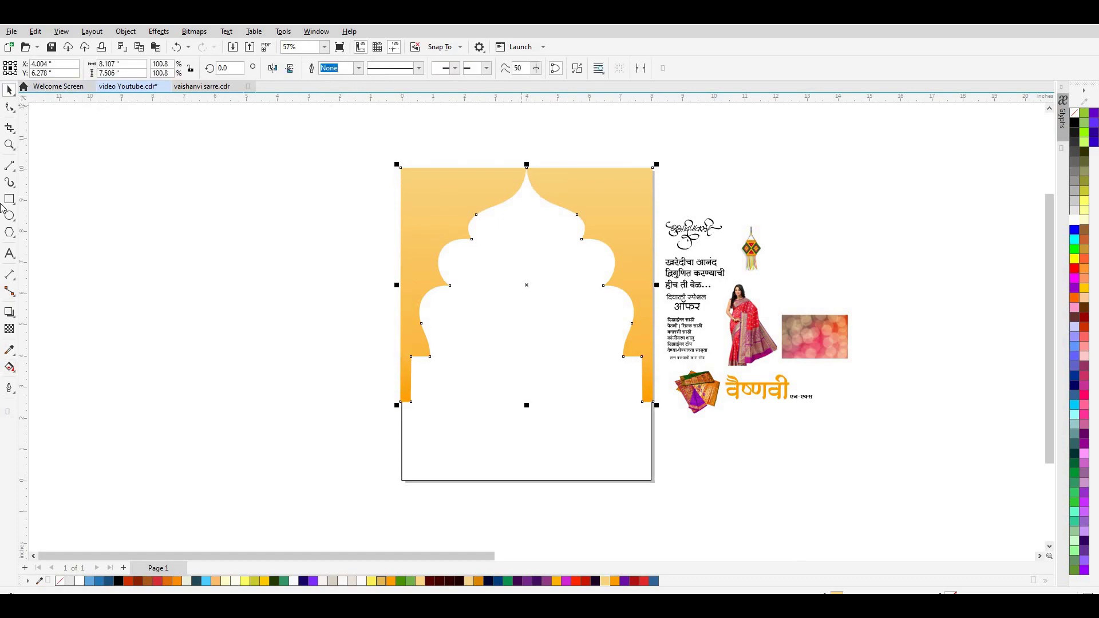
pyautogui.click(9, 312)
# Step: Cast a straight-down drop shadow from the arch with feathering 8 and opacity 82
pyautogui.moveTo(526, 168); pyautogui.dragTo(534, 305)
pyautogui.moveTo(518, 439); pyautogui.dragTo(527, 401)
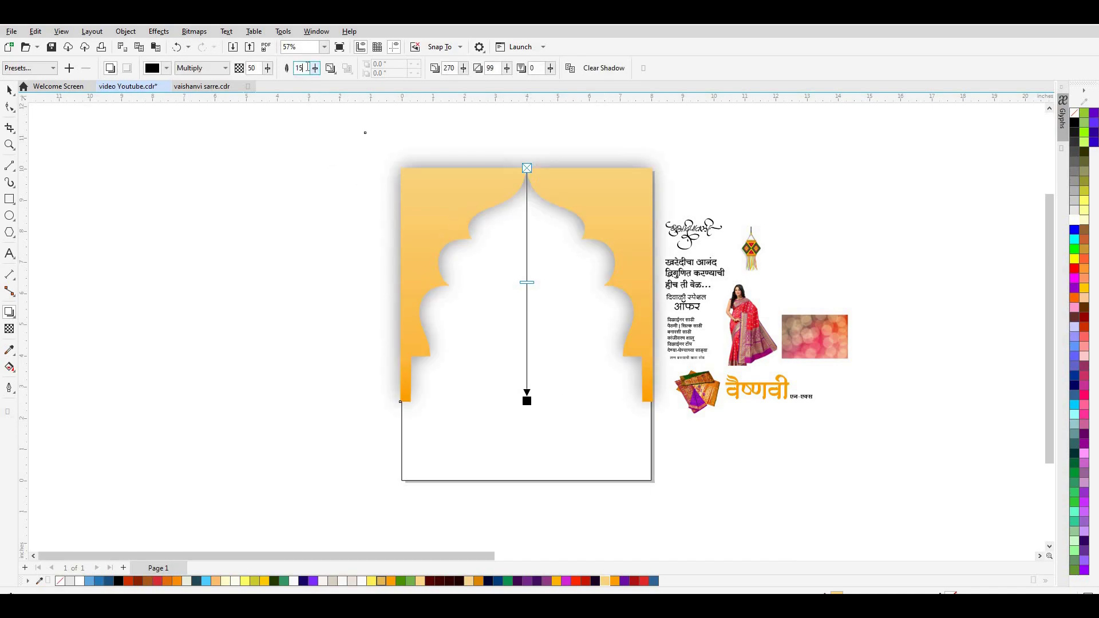
pyautogui.press('BackSpace')
pyautogui.press('BackSpace')
pyautogui.write('8')
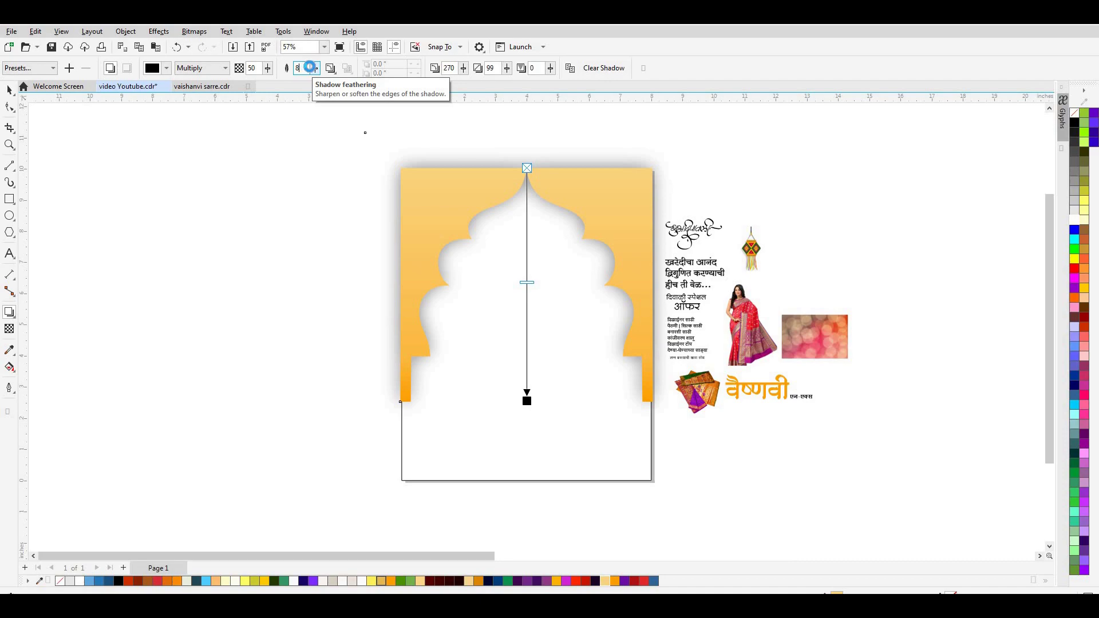
pyautogui.press('Return')
pyautogui.moveTo(530, 282); pyautogui.dragTo(532, 353)
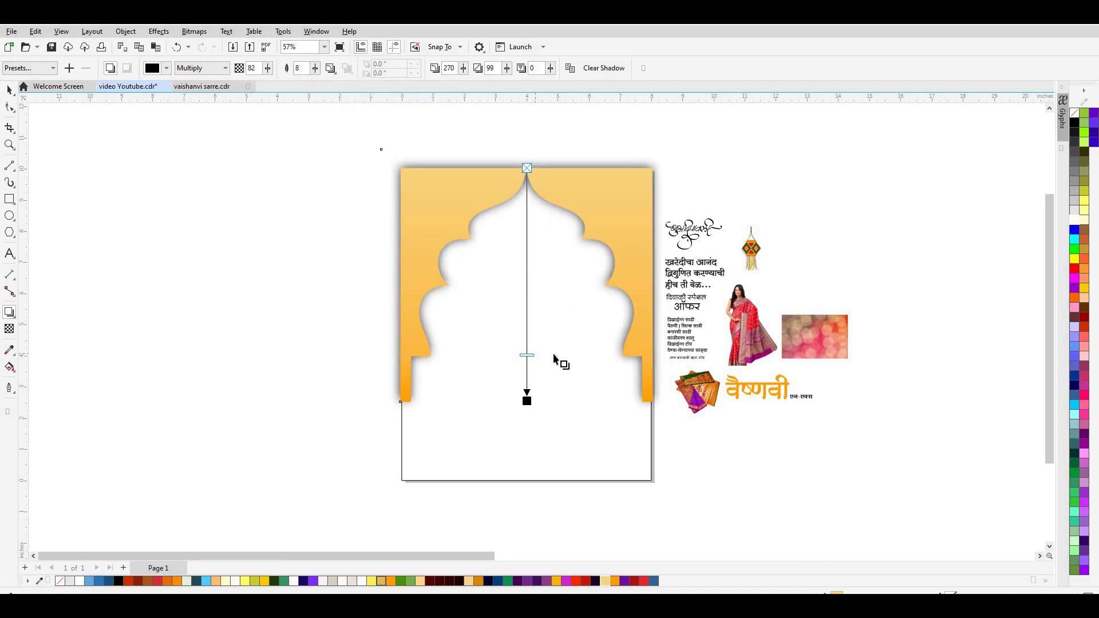
# Step: Set the arch's Frame Type to PowerClip
pyautogui.click(10, 89)
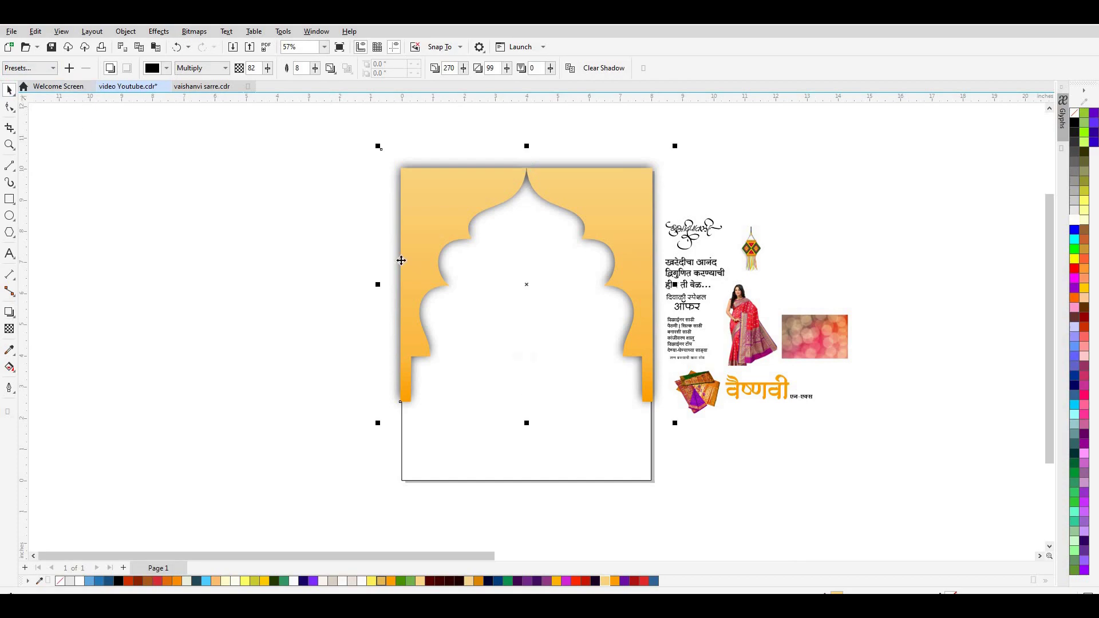
pyautogui.rightClick(601, 200)
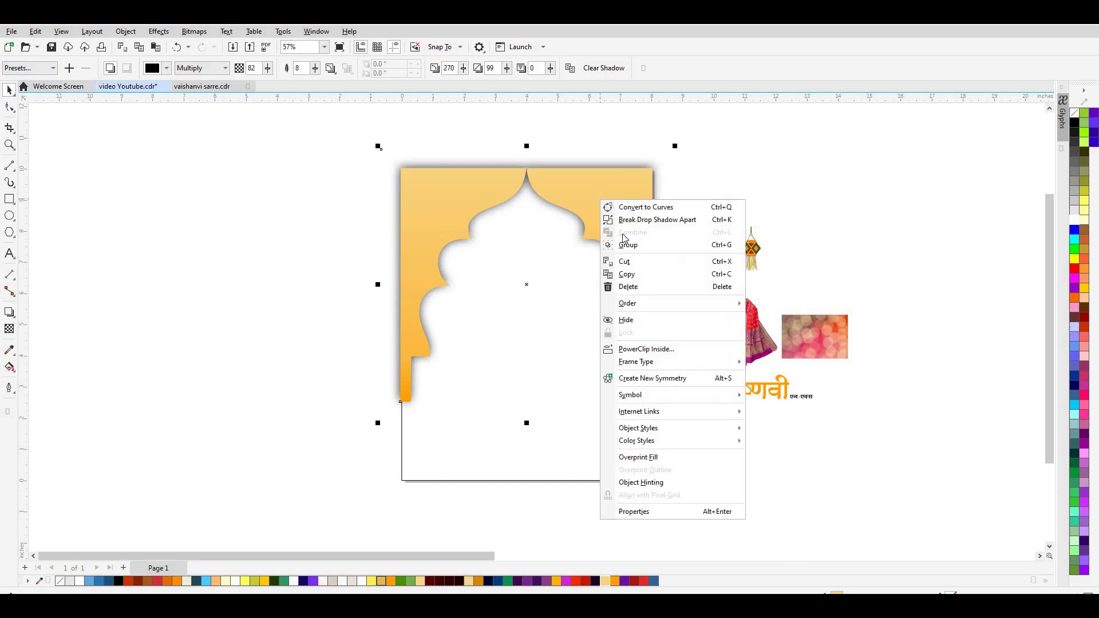
pyautogui.click(661, 350)
pyautogui.click(658, 423)
pyautogui.click(610, 239)
pyautogui.click(730, 179)
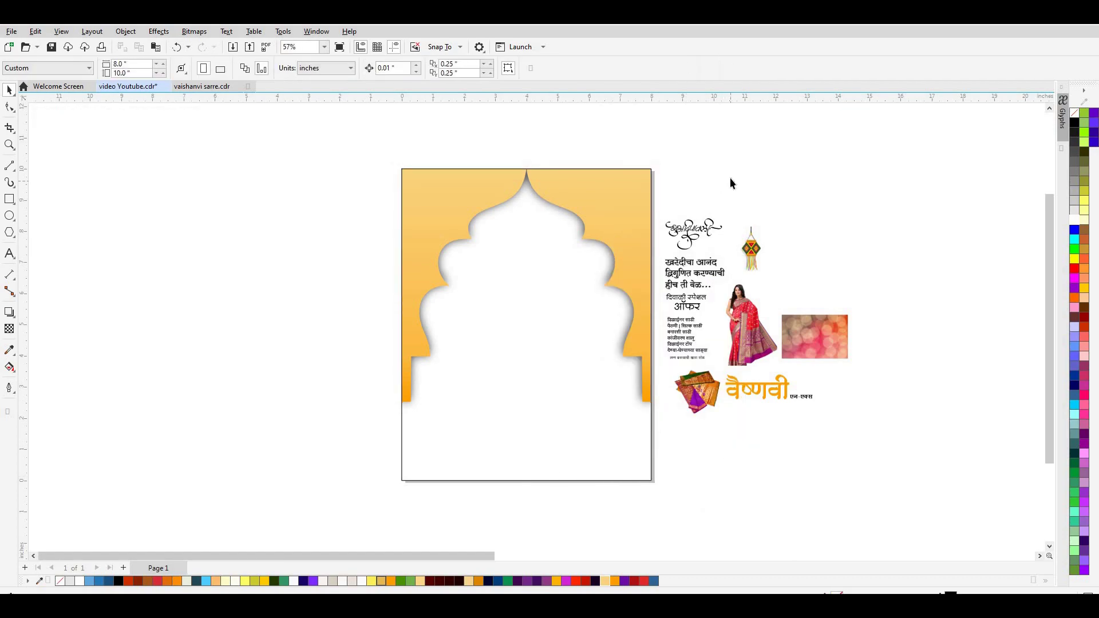
pyautogui.click(814, 330)
# Step: Move the bokeh image beside the page, enlarge it, and rotate it 90° to portrait
pyautogui.moveTo(813, 330); pyautogui.dragTo(255, 282)
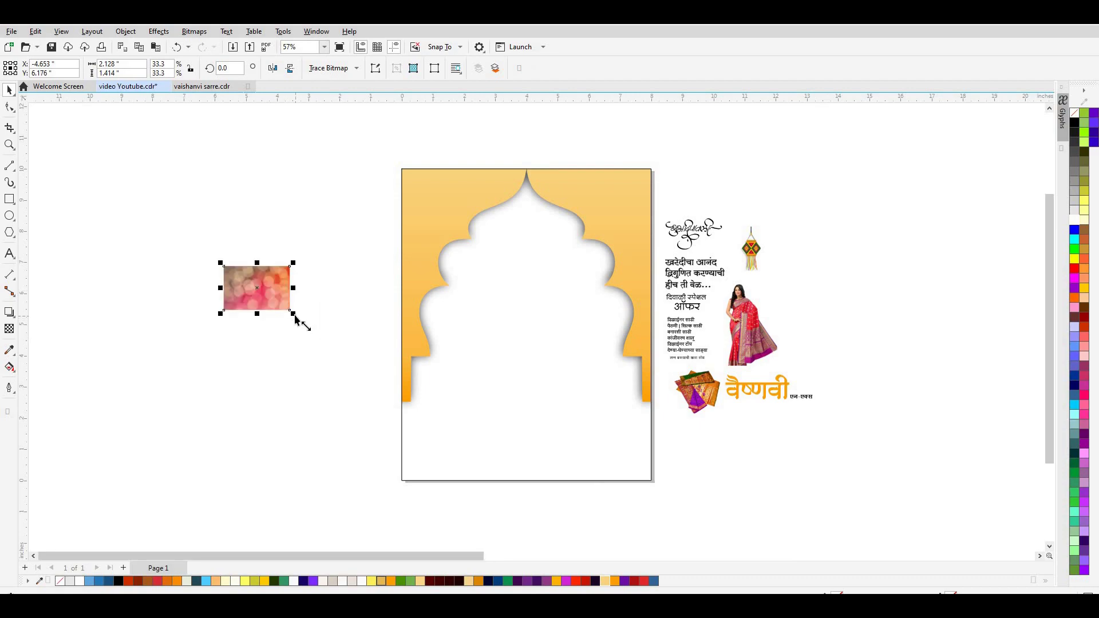
pyautogui.moveTo(293, 313); pyautogui.dragTo(334, 341)
pyautogui.press('Escape')
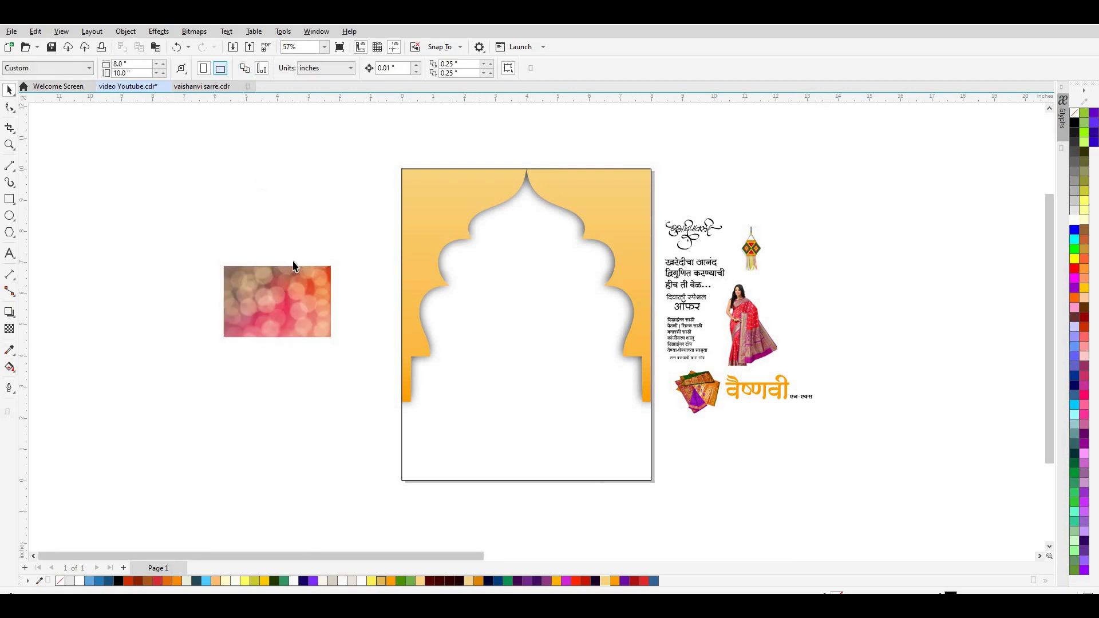
pyautogui.press('Tab')
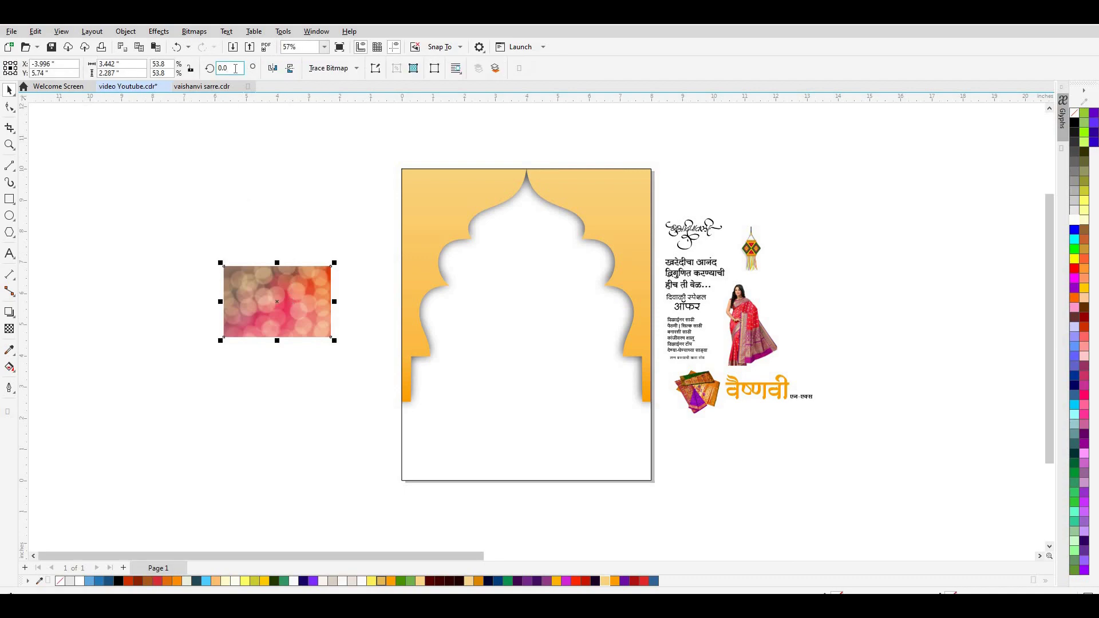
pyautogui.press('BackSpace')
pyautogui.write('0')
pyautogui.press('Return')
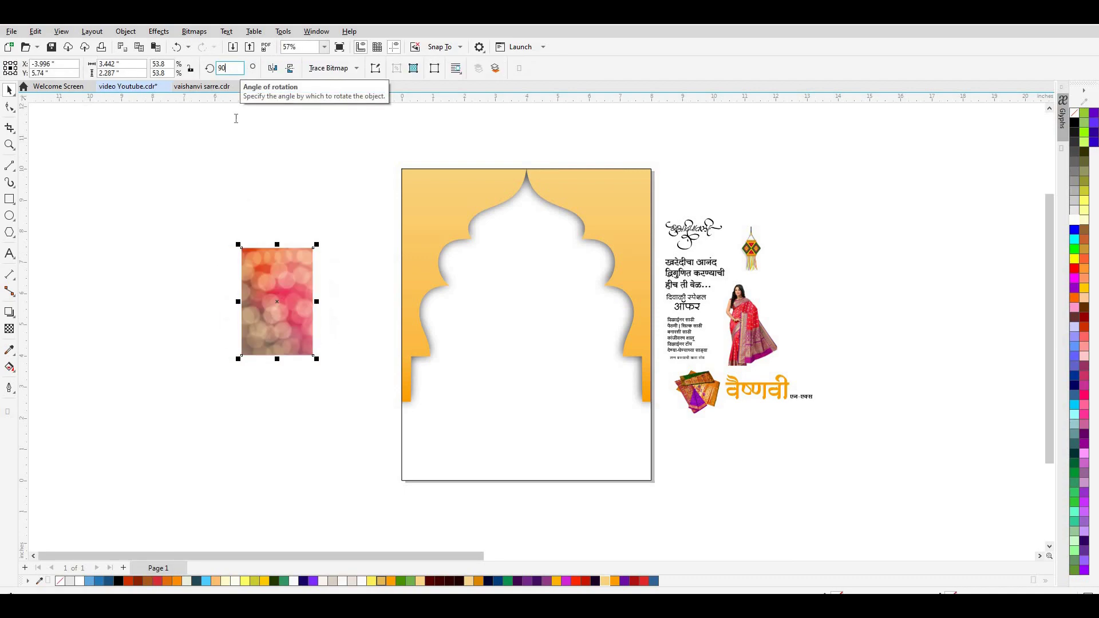
# Step: Drag the bokeh image onto the page and scale it to cover the whole poster
pyautogui.moveTo(284, 327); pyautogui.dragTo(624, 246)
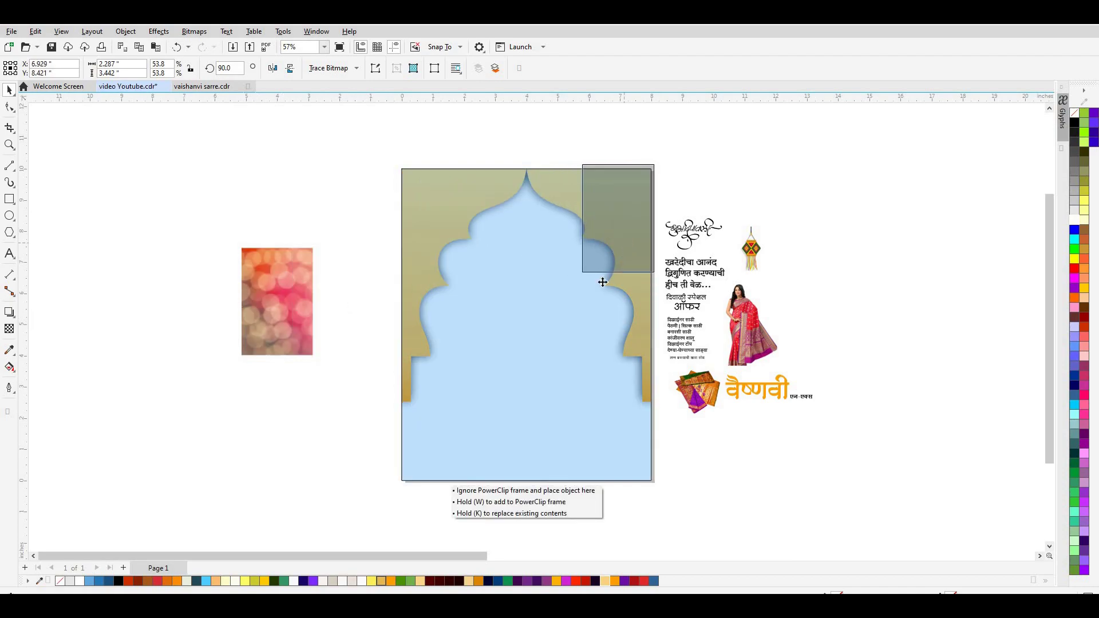
pyautogui.moveTo(624, 246)
pyautogui.mouseDown()
pyautogui.moveTo(600, 278)
pyautogui.moveTo(301, 483)
pyautogui.moveTo(154, 502)
pyautogui.mouseUp()
pyautogui.scroll(-2, 518, 138)
pyautogui.scroll(3, 522, 137)
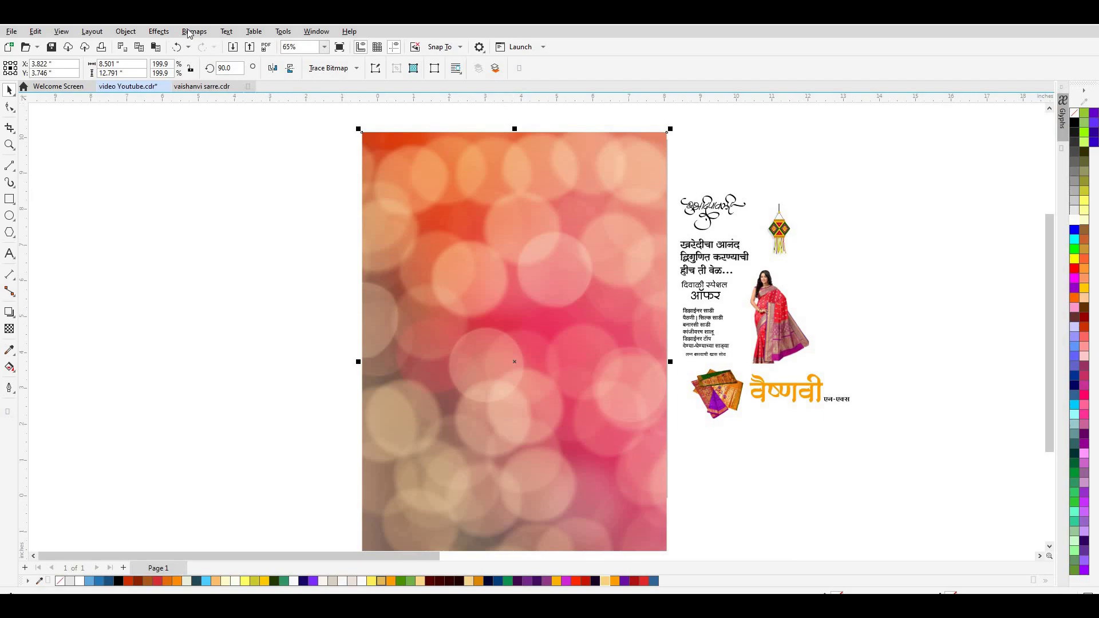
pyautogui.click(159, 32)
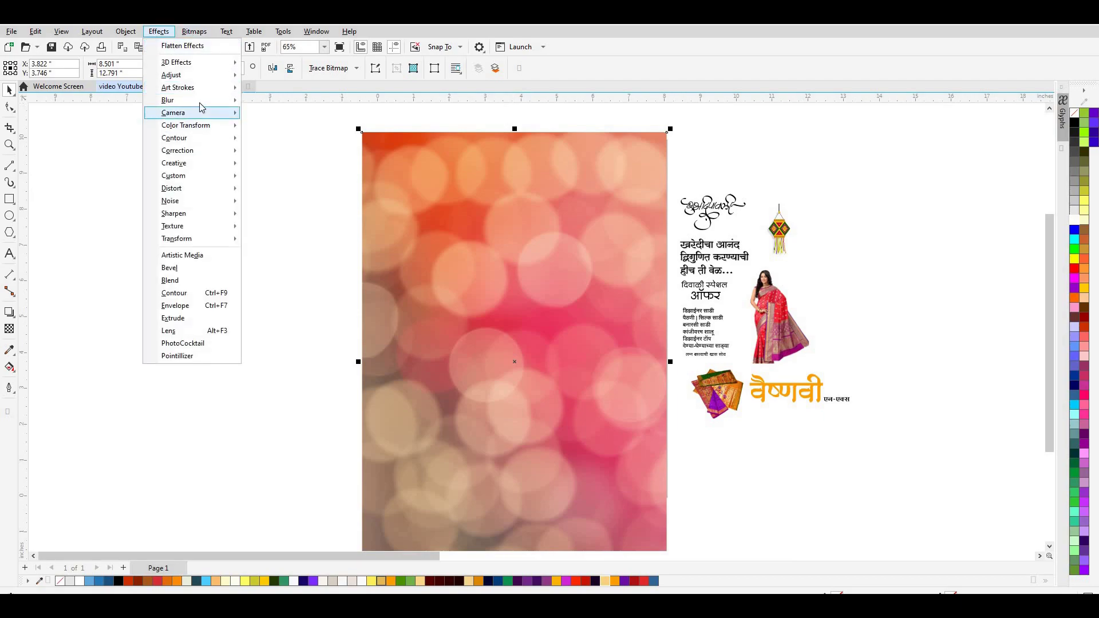
# Step: Blur the bokeh image with a Gaussian Blur radius of 23.9
pyautogui.moveTo(180, 100)
pyautogui.click(287, 128)
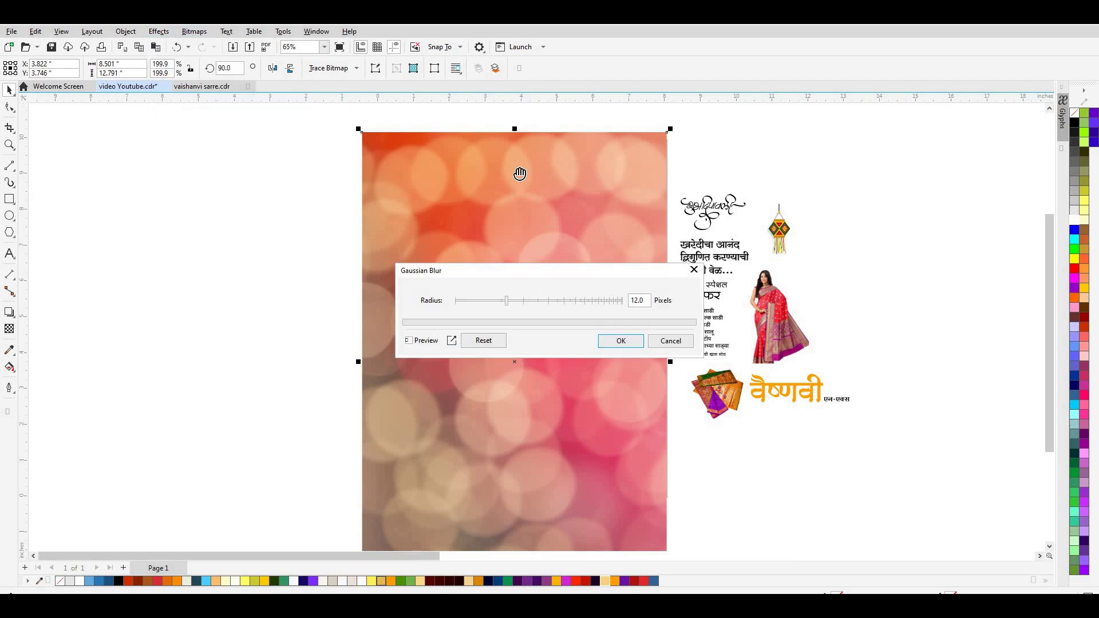
pyautogui.click(529, 300)
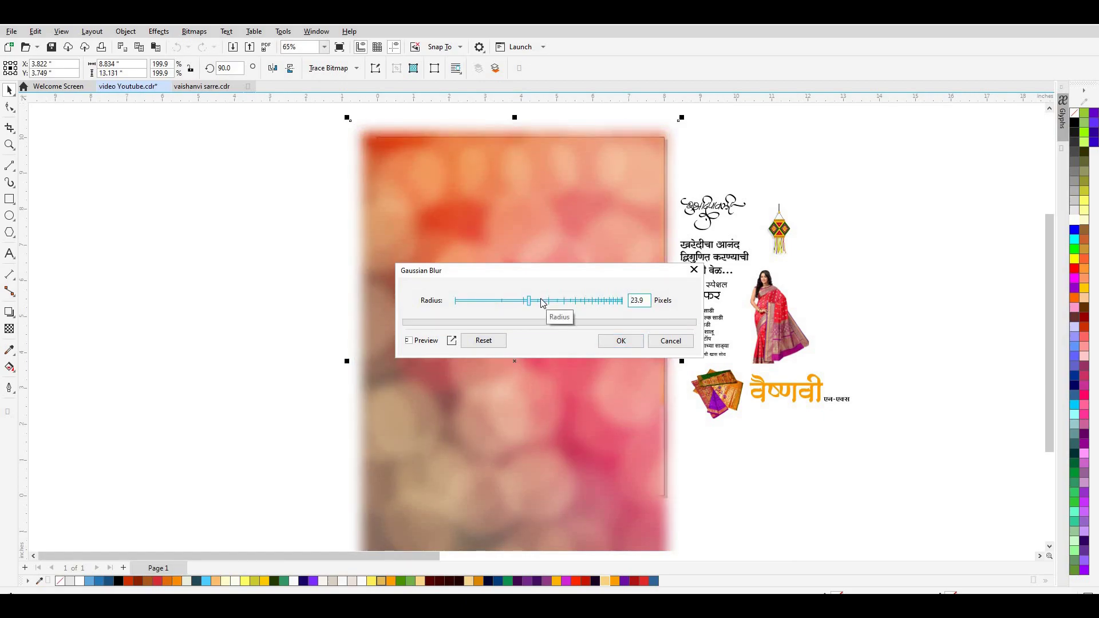
pyautogui.click(621, 342)
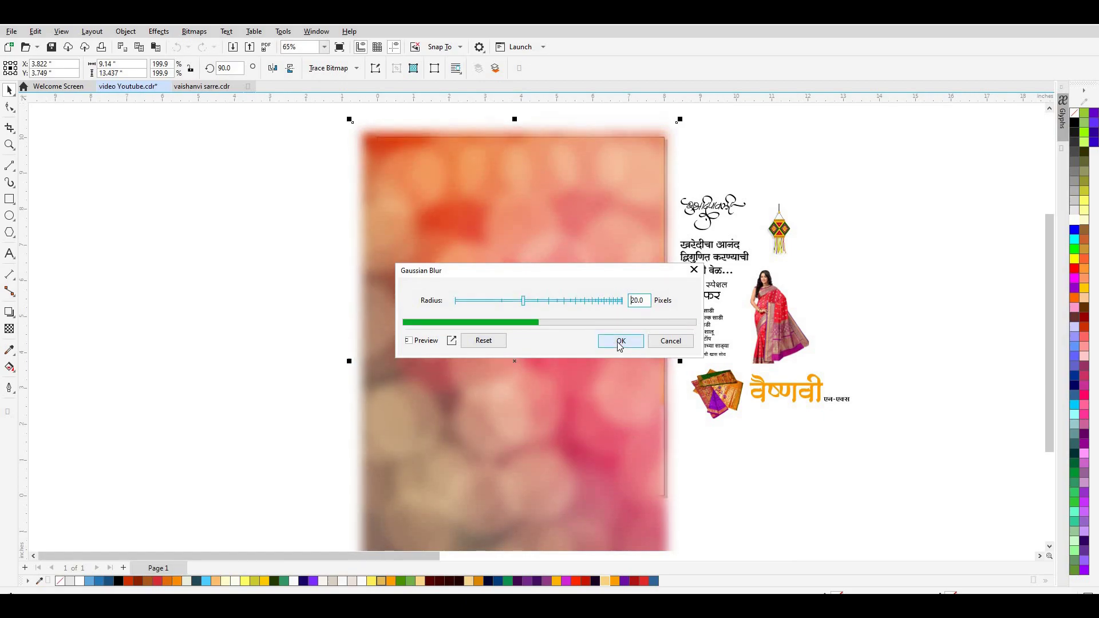
# Step: Darken the bokeh image with a Gamma adjustment of 0.47
pyautogui.click(159, 30)
pyautogui.moveTo(171, 74)
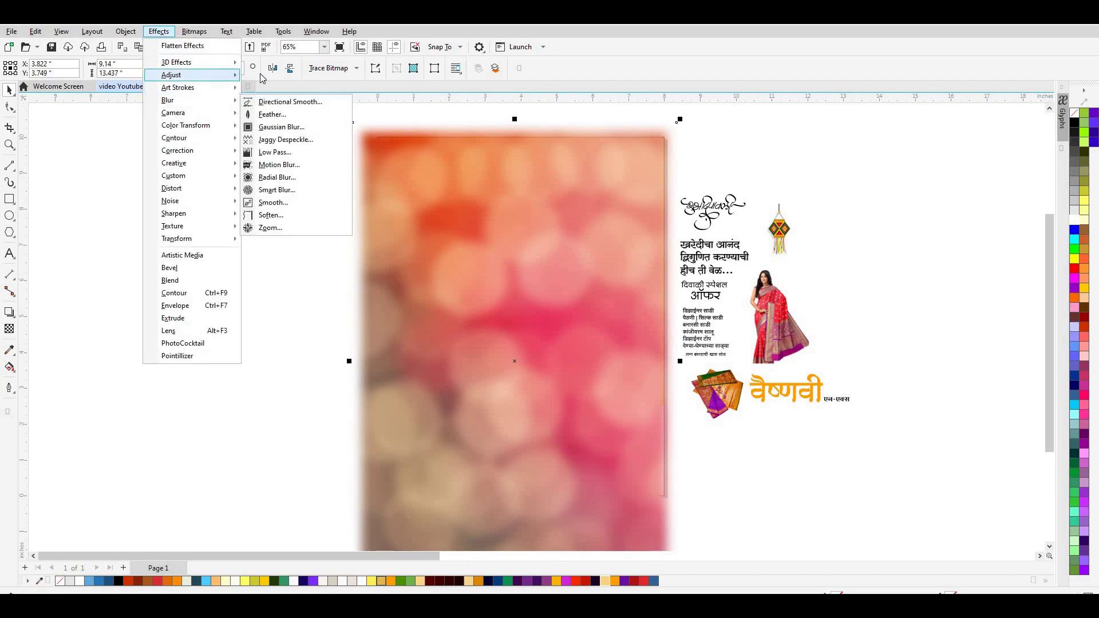
pyautogui.click(492, 242)
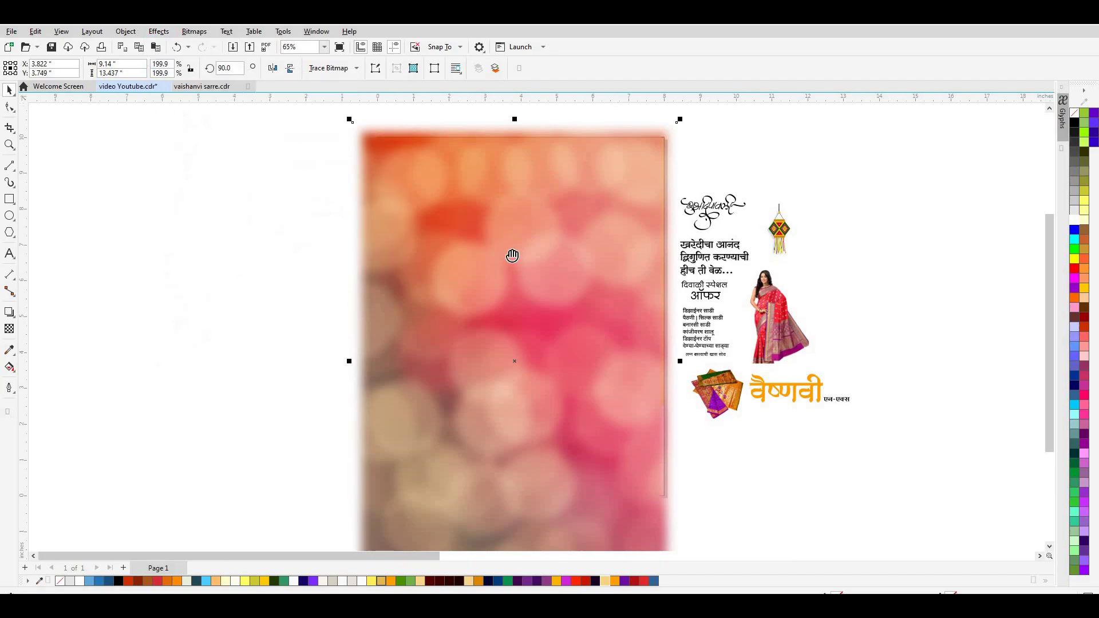
pyautogui.click(534, 301)
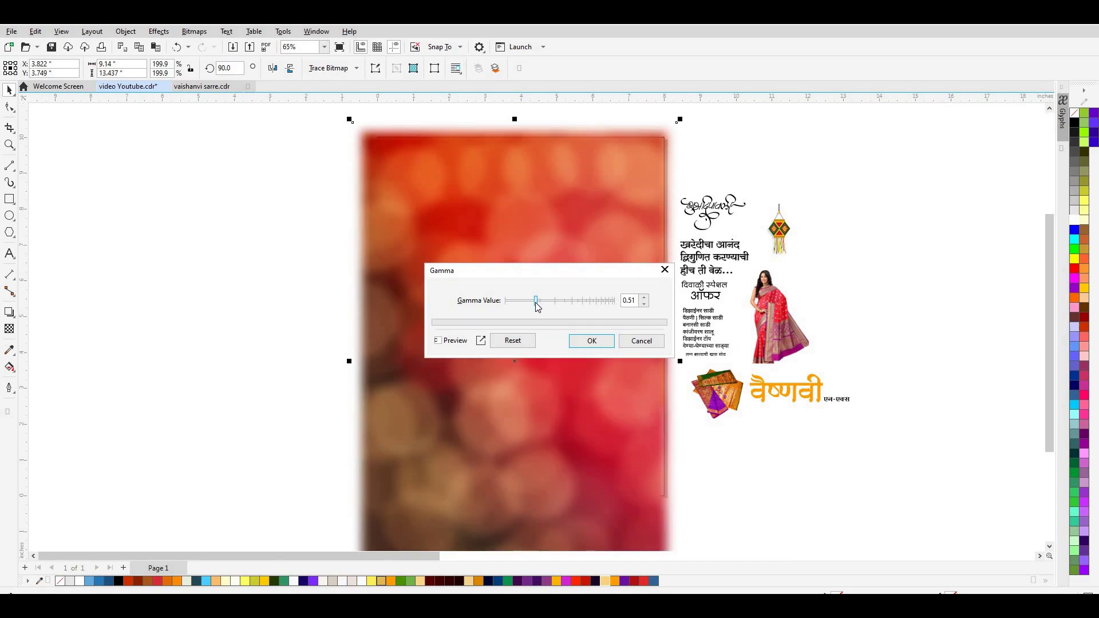
pyautogui.moveTo(537, 306); pyautogui.dragTo(536, 308)
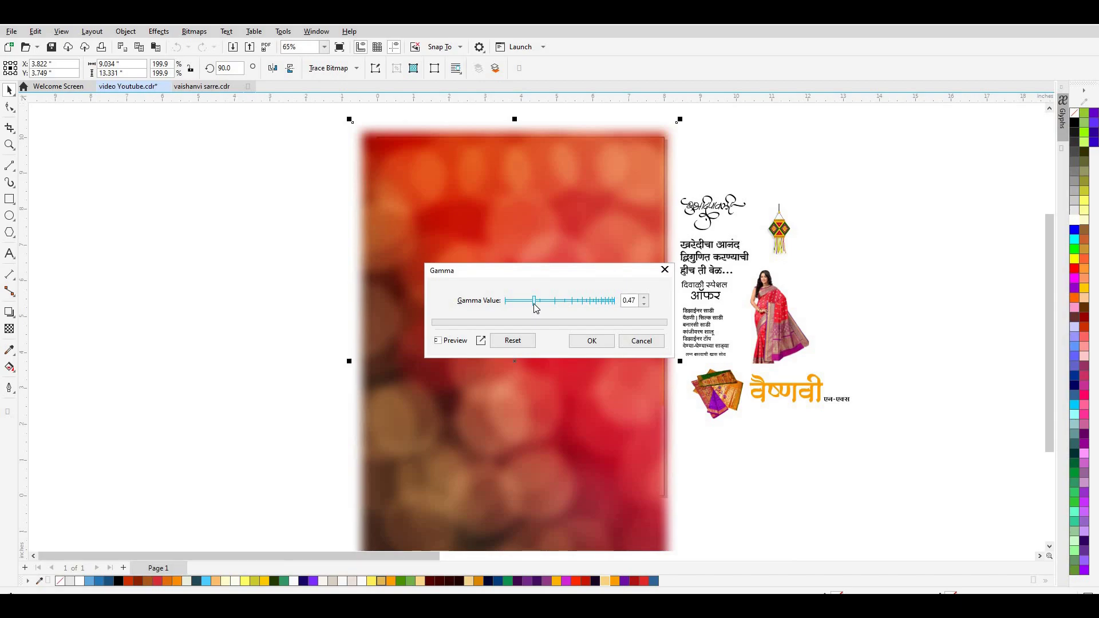
pyautogui.click(592, 340)
pyautogui.scroll(-1, 614, 155)
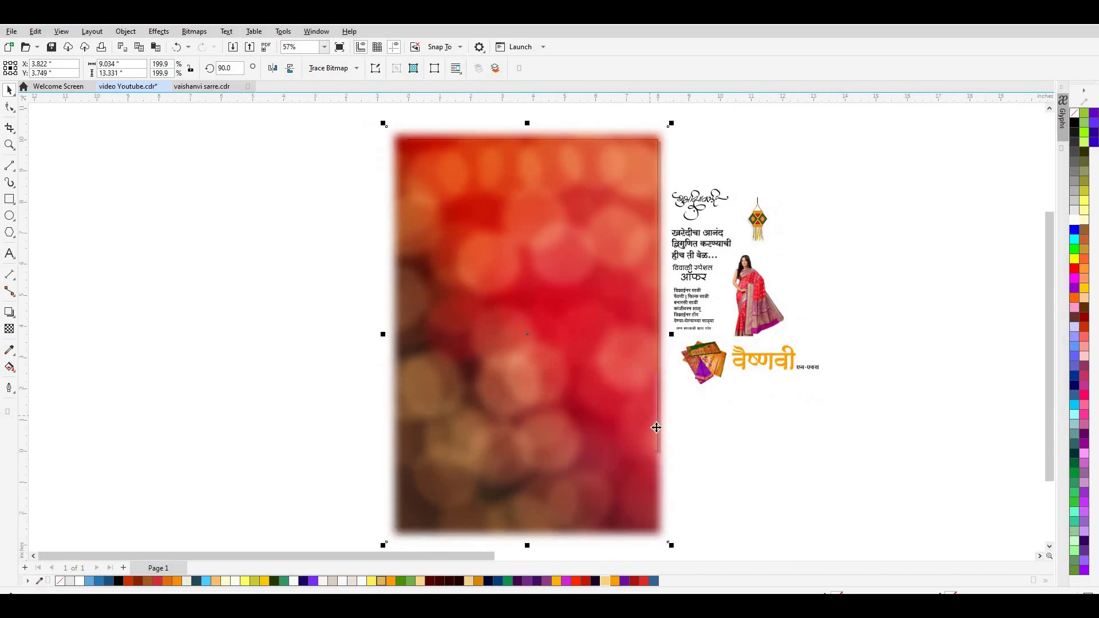
# Step: Drag the blurred red bokeh image over the arch and center it on the page
pyautogui.moveTo(671, 547); pyautogui.dragTo(679, 506)
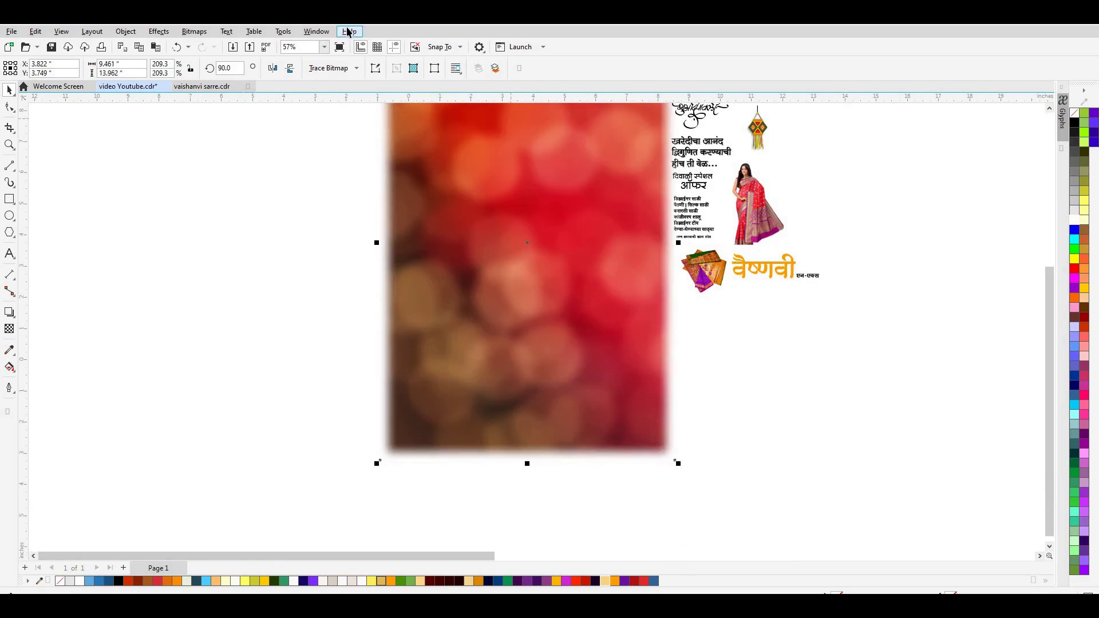
pyautogui.press('p')
pyautogui.scroll(-2, 461, 163)
pyautogui.scroll(-3, 461, 162)
pyautogui.scroll(4, 467, 152)
pyautogui.scroll(2, 478, 167)
pyautogui.scroll(-1, 452, 117)
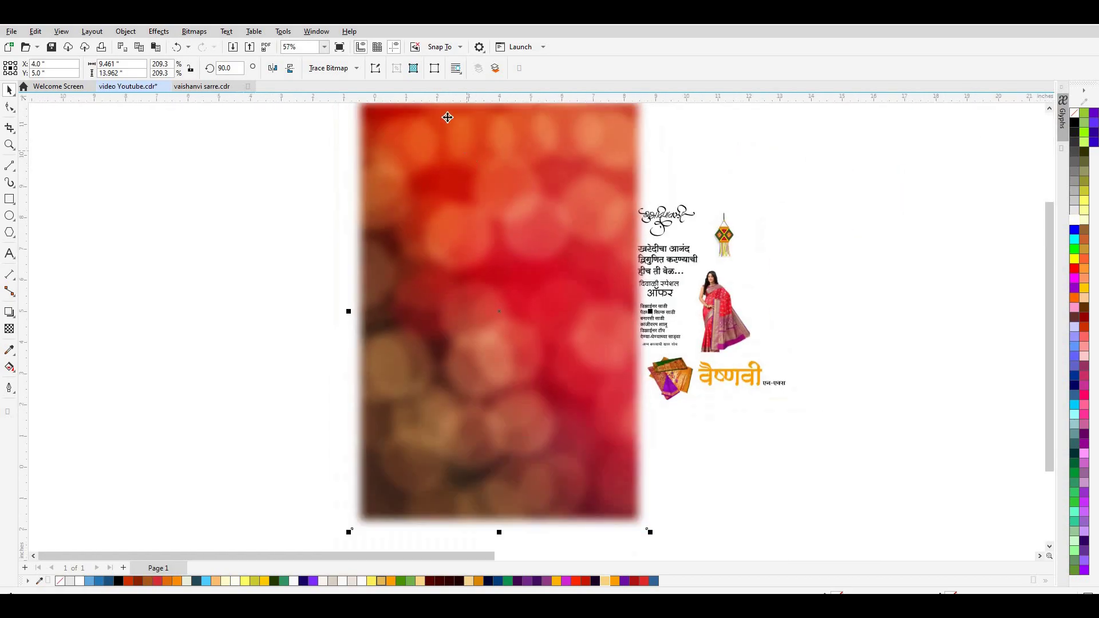
pyautogui.scroll(2, 482, 125)
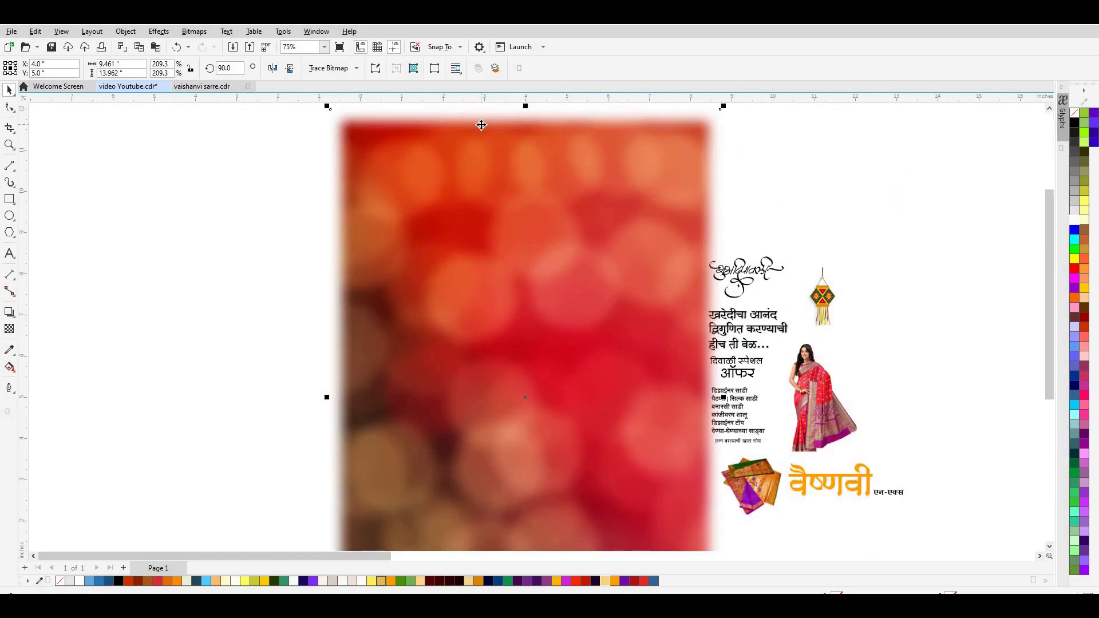
# Step: Send the bokeh image behind the arch and nudge it up to frame its top and sides
pyautogui.hotkey('shift', 'pagedown')
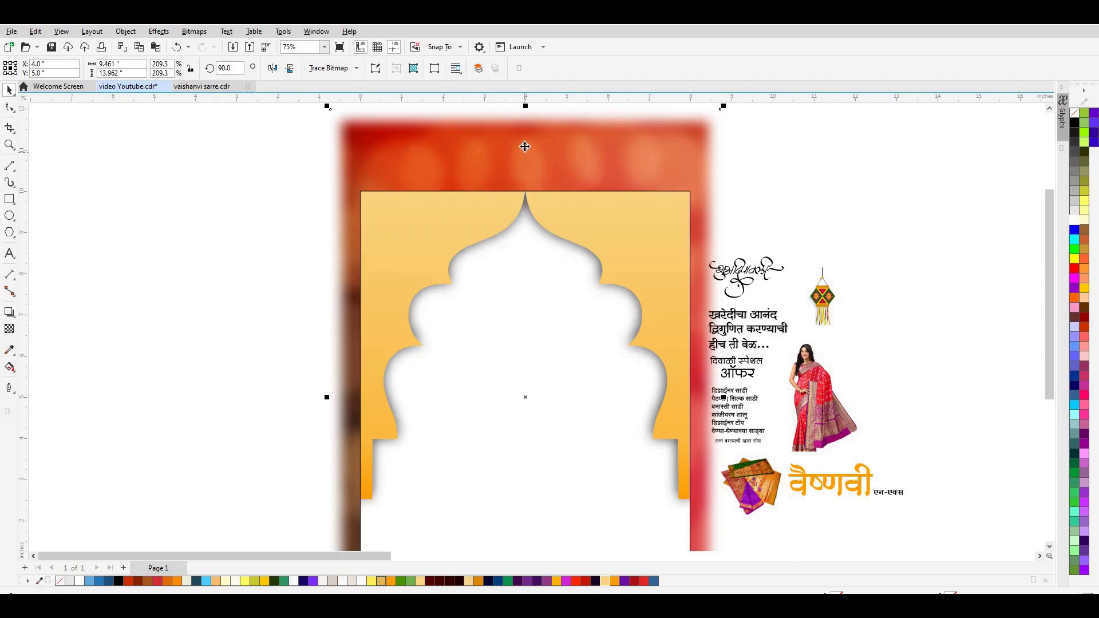
pyautogui.moveTo(525, 136); pyautogui.dragTo(525, 196)
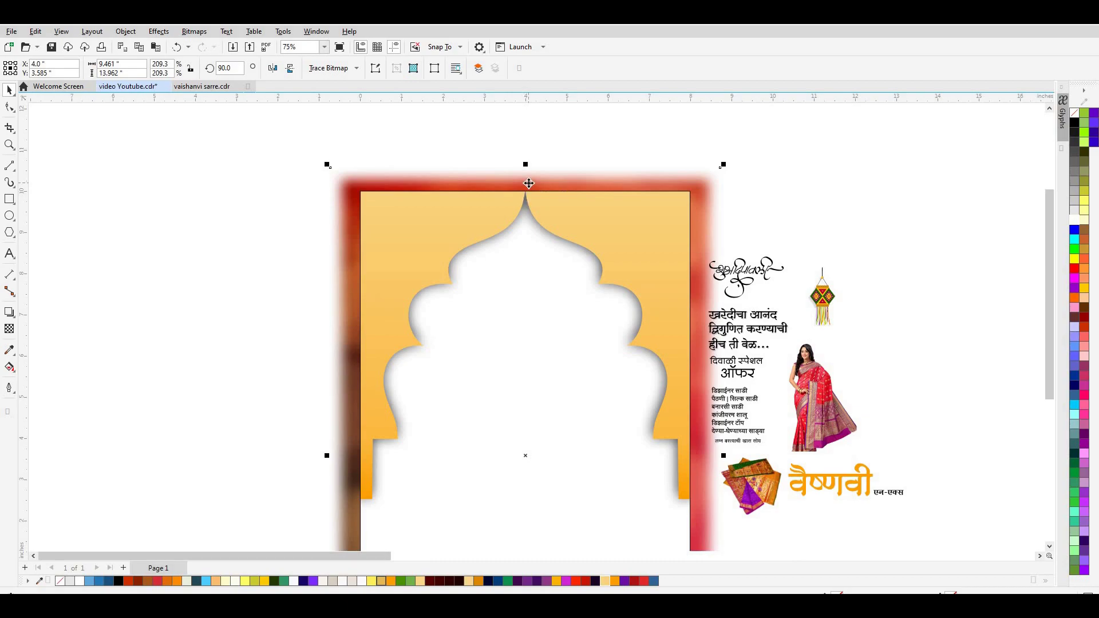
pyautogui.press('Up')
pyautogui.press('Up')
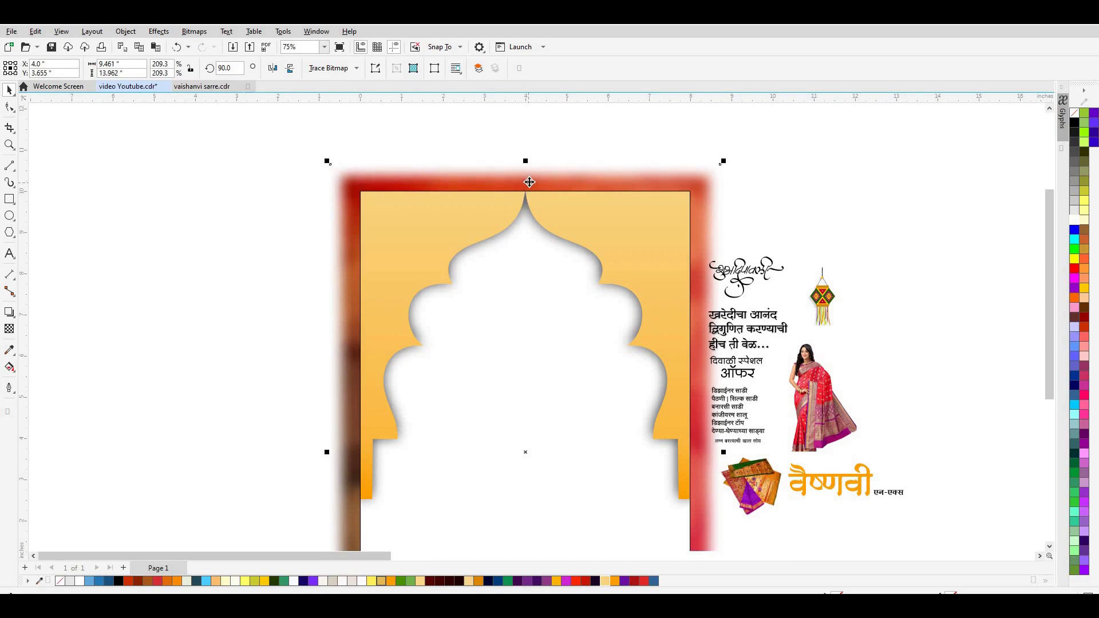
pyautogui.press('Up')
pyautogui.press('Up')
pyautogui.press('Up')
pyautogui.rightClick(535, 177)
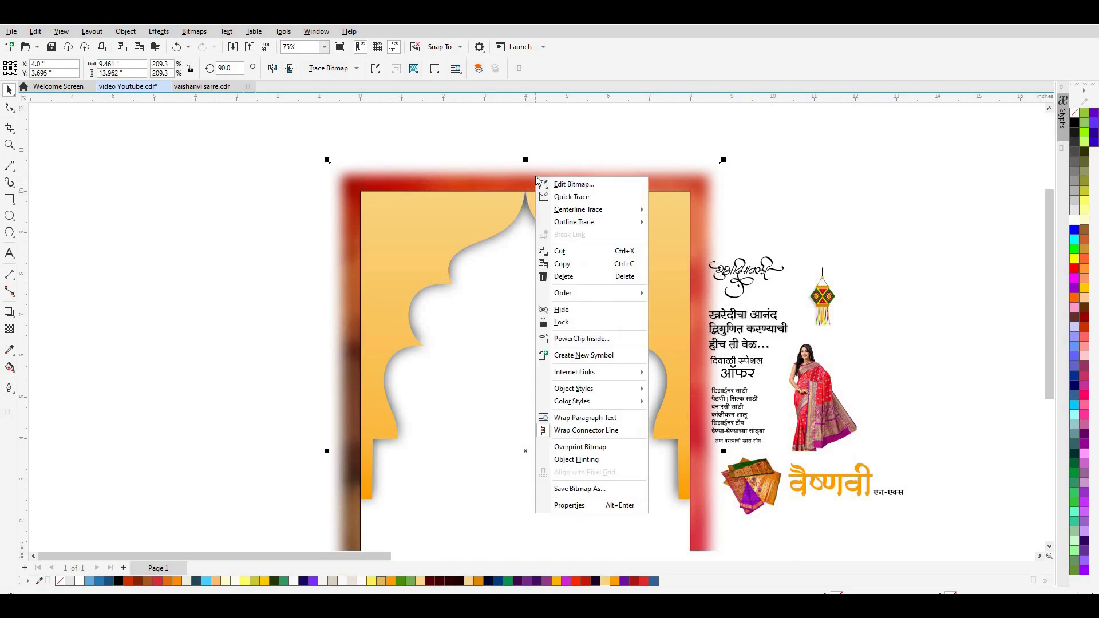
# Step: PowerClip the bokeh image into the 8 × 10-inch page frame, placed behind the gold arch
pyautogui.click(585, 342)
pyautogui.click(423, 259)
pyautogui.click(64, 118)
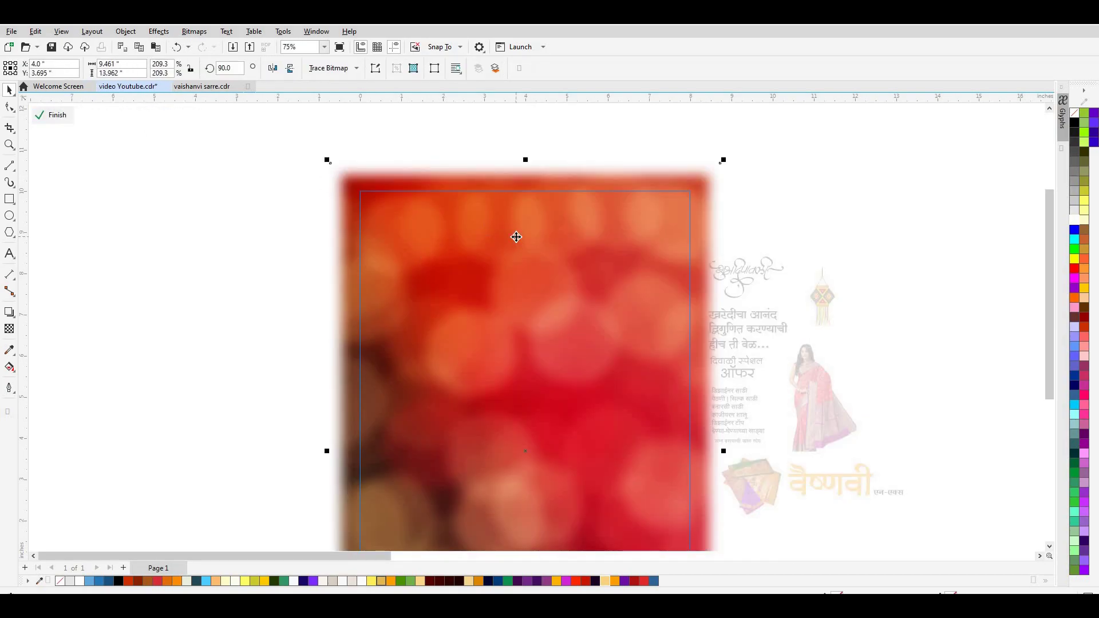
pyautogui.hotkey('shift', 'pagedown')
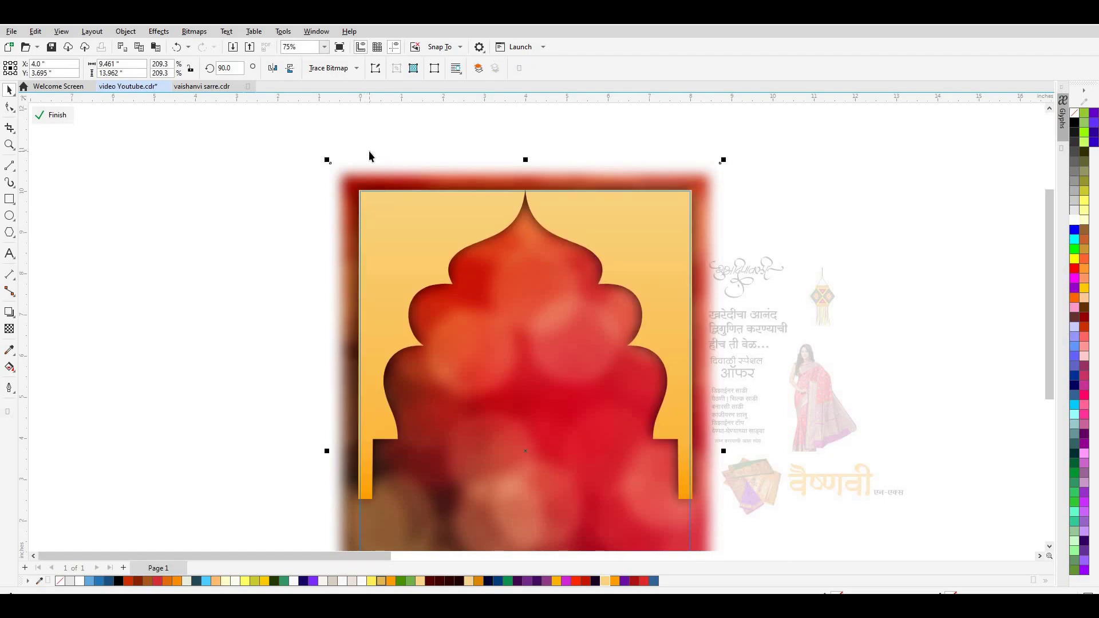
pyautogui.click(55, 119)
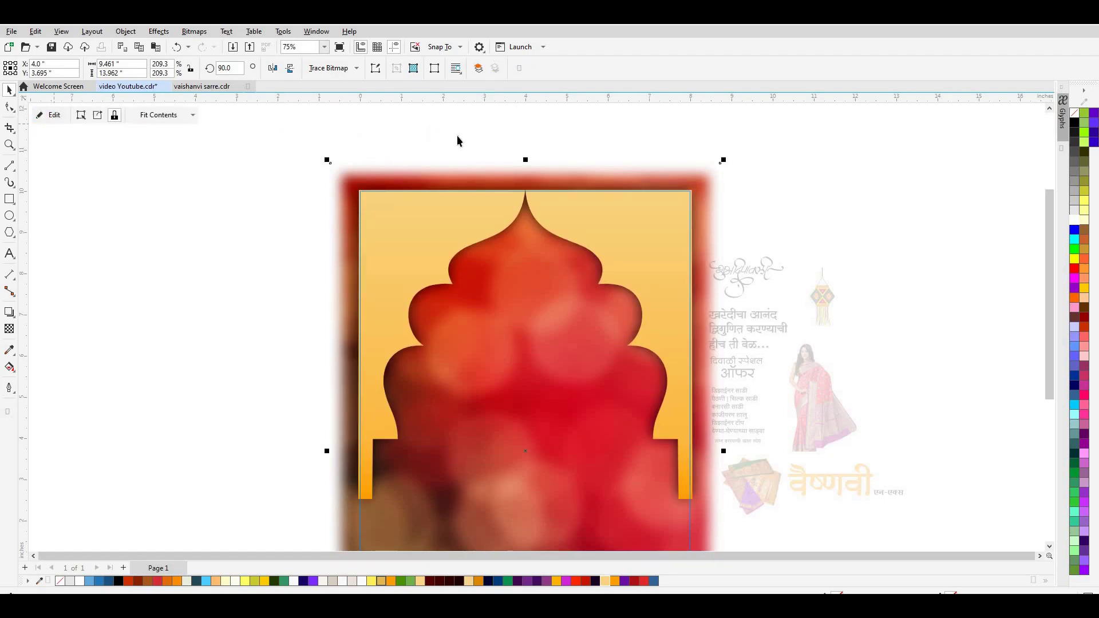
pyautogui.click(553, 152)
pyautogui.scroll(-2, 553, 152)
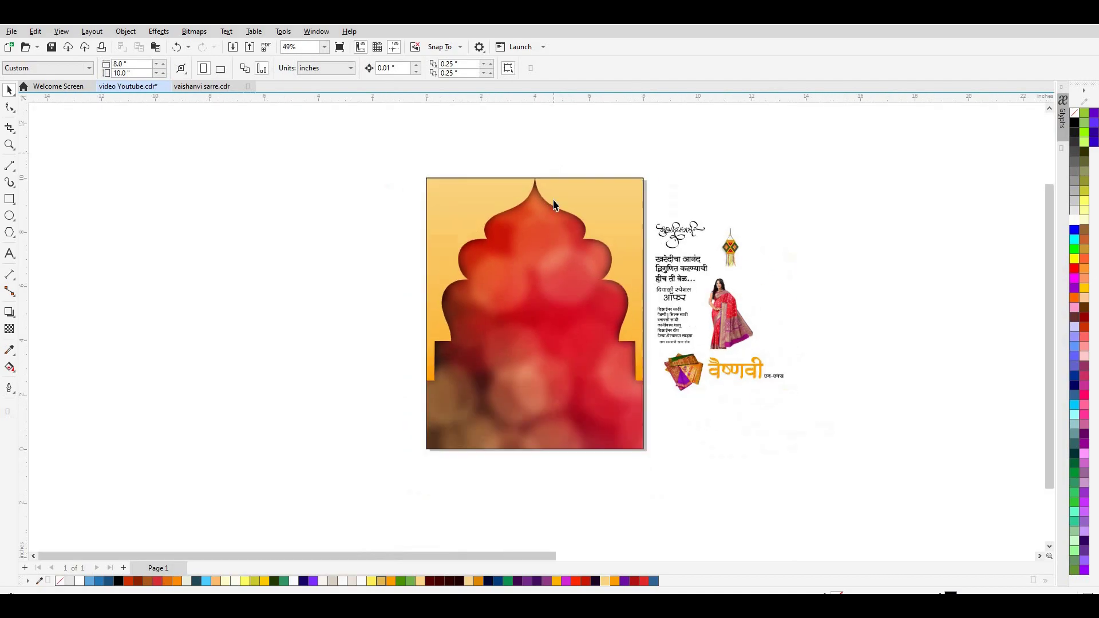
pyautogui.click(581, 217)
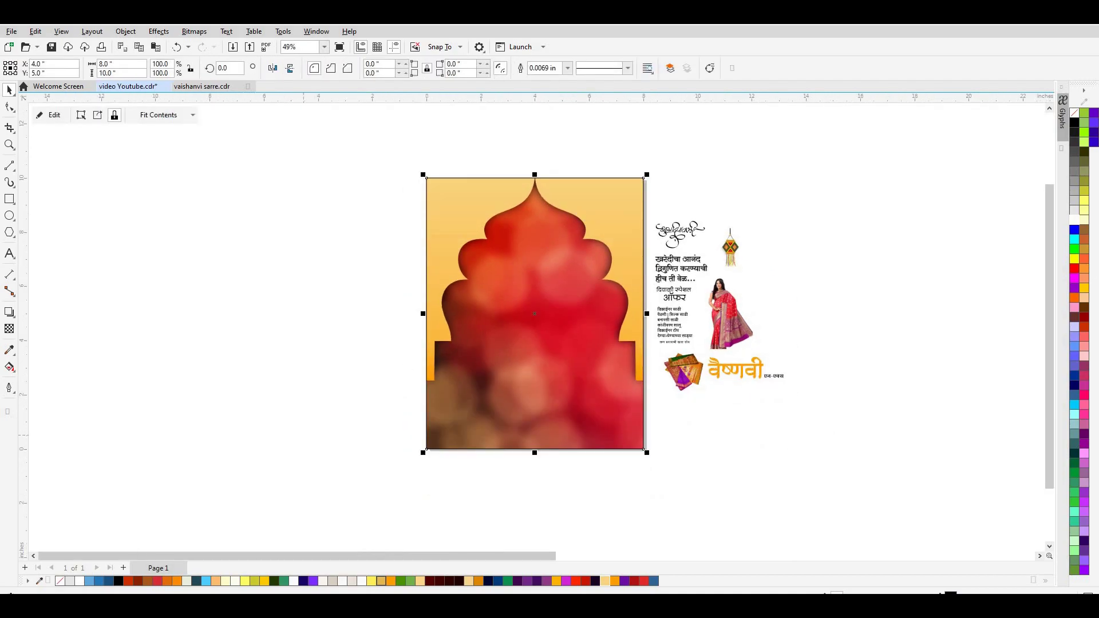
pyautogui.click(184, 481)
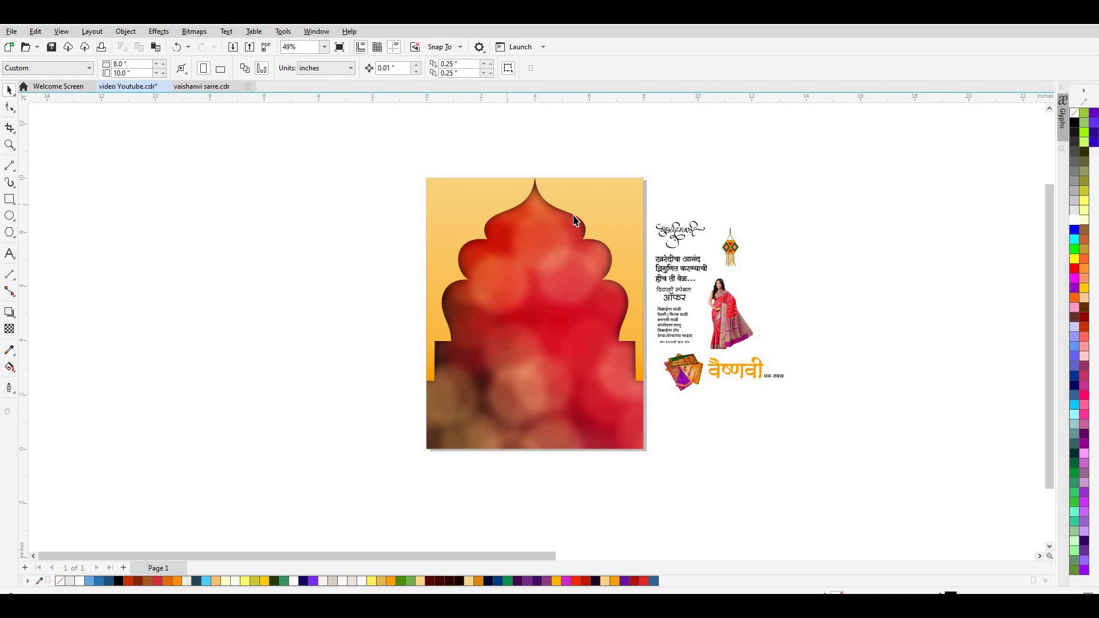
# Step: Move the saree model into the arch and enlarge her to 83.3%
pyautogui.moveTo(726, 322); pyautogui.dragTo(554, 259)
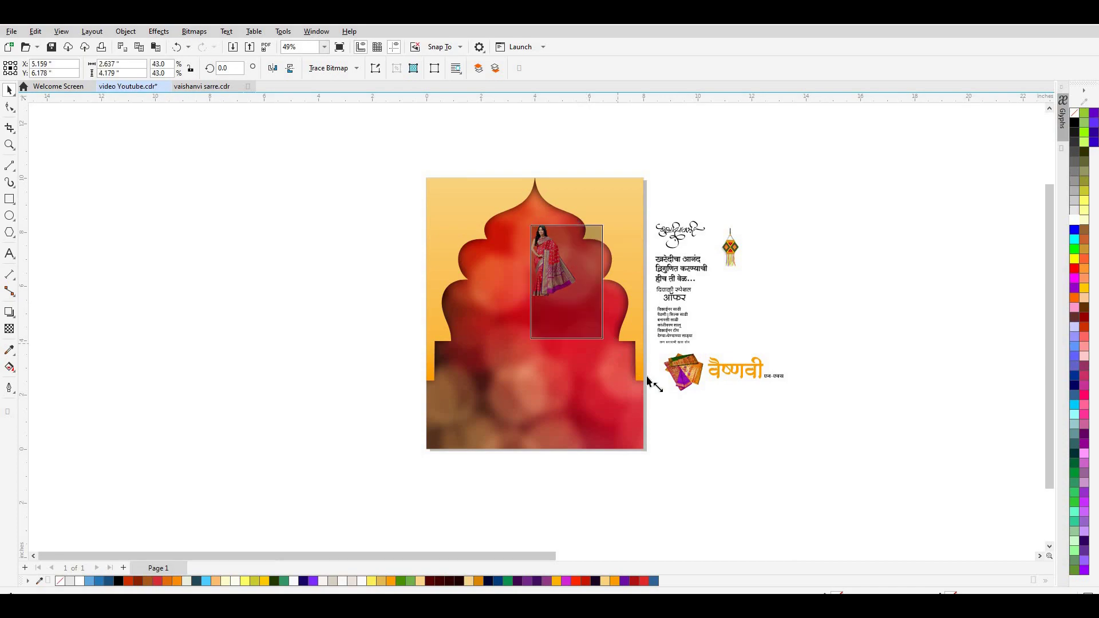
pyautogui.moveTo(579, 300); pyautogui.dragTo(674, 409)
pyautogui.moveTo(600, 355); pyautogui.dragTo(620, 355)
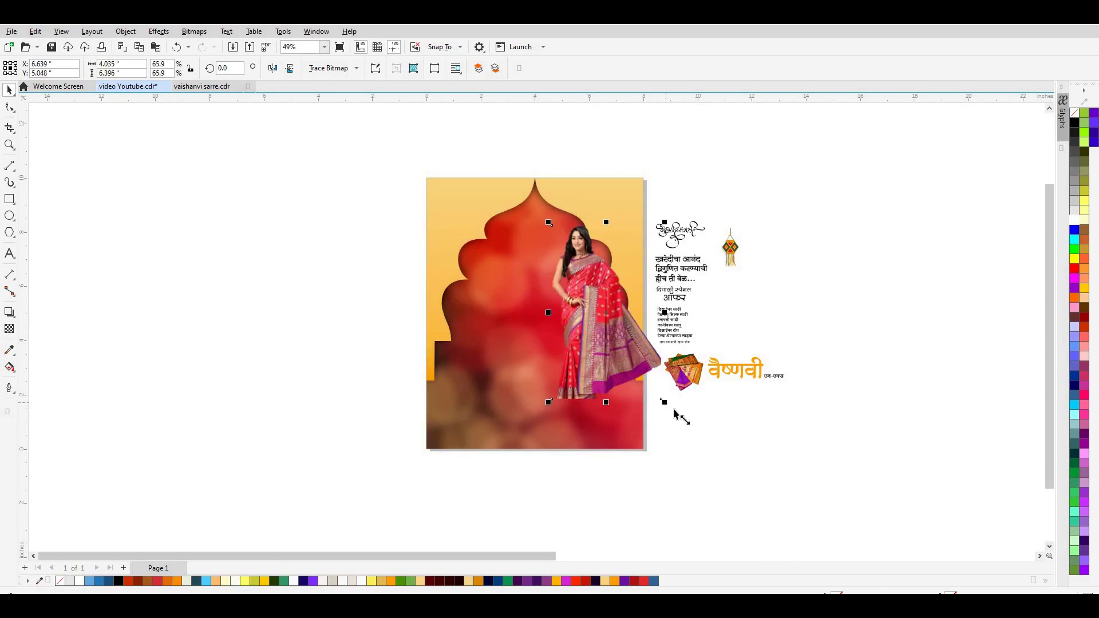
pyautogui.moveTo(668, 409); pyautogui.dragTo(713, 447)
pyautogui.moveTo(616, 382); pyautogui.dragTo(615, 383)
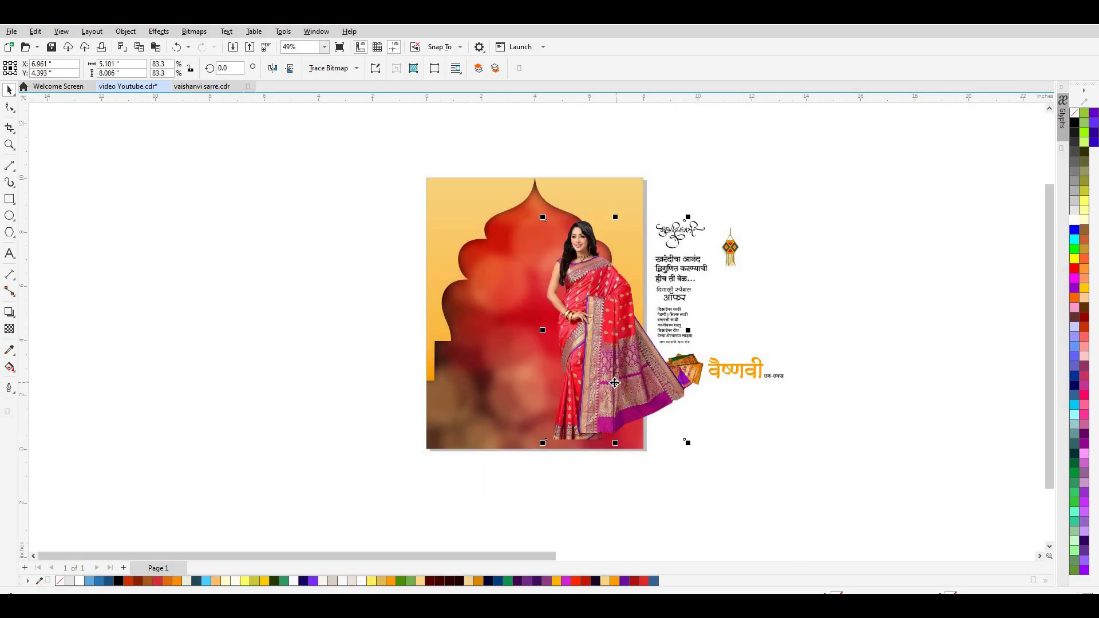
pyautogui.scroll(1, 594, 342)
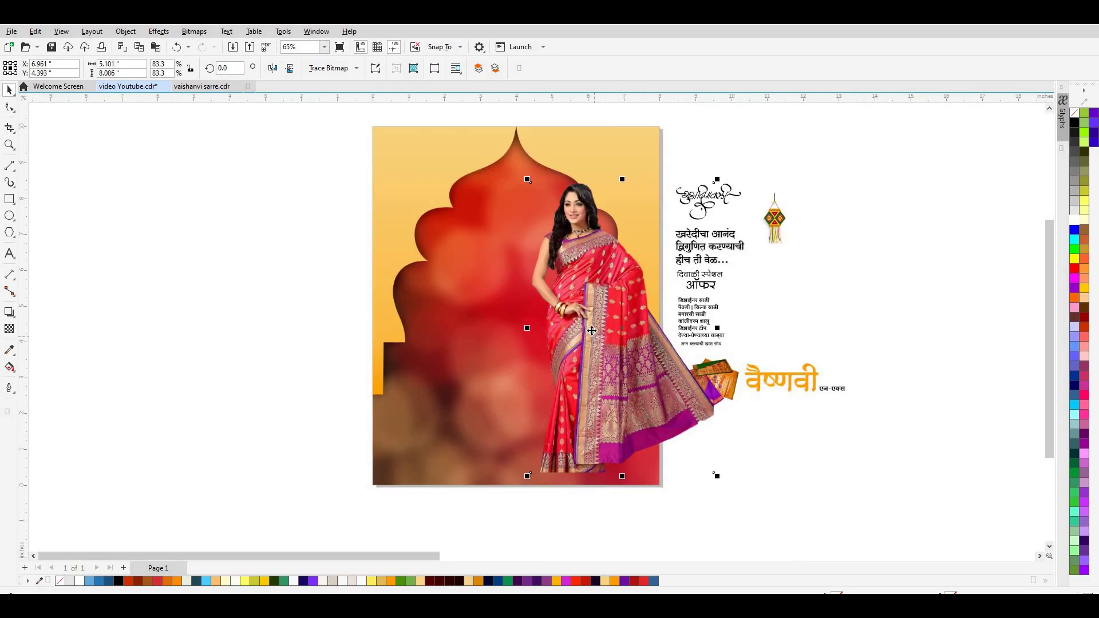
# Step: Give the saree model a drop shadow with opacity 61 and feathering 10
pyautogui.click(10, 312)
pyautogui.moveTo(595, 445); pyautogui.dragTo(623, 473)
pyautogui.moveTo(595, 216); pyautogui.dragTo(623, 185)
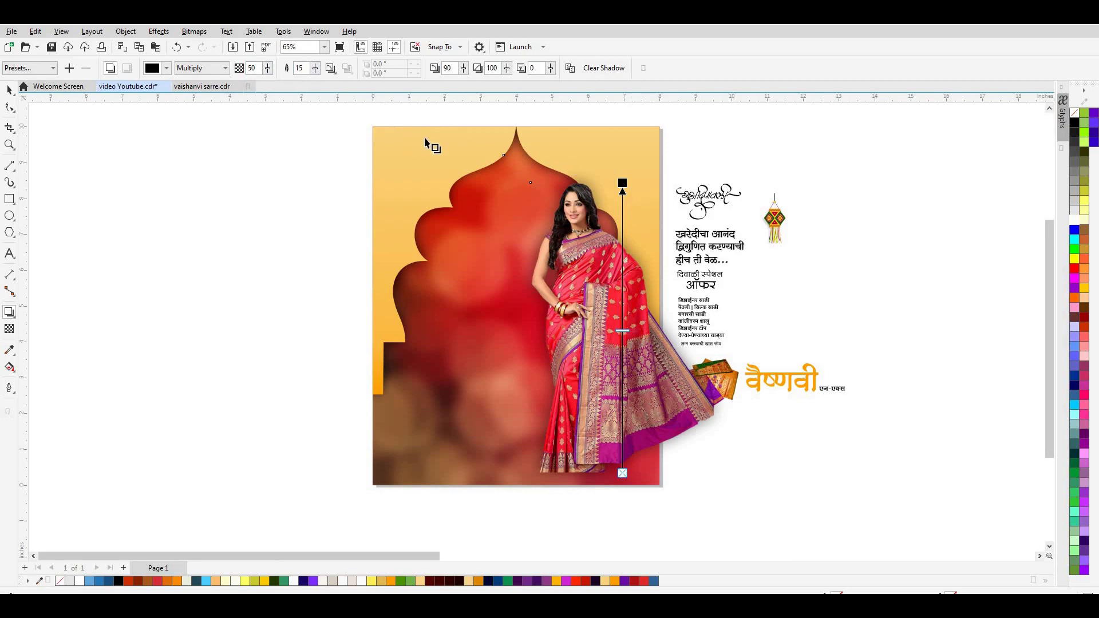
pyautogui.moveTo(622, 184); pyautogui.dragTo(630, 189)
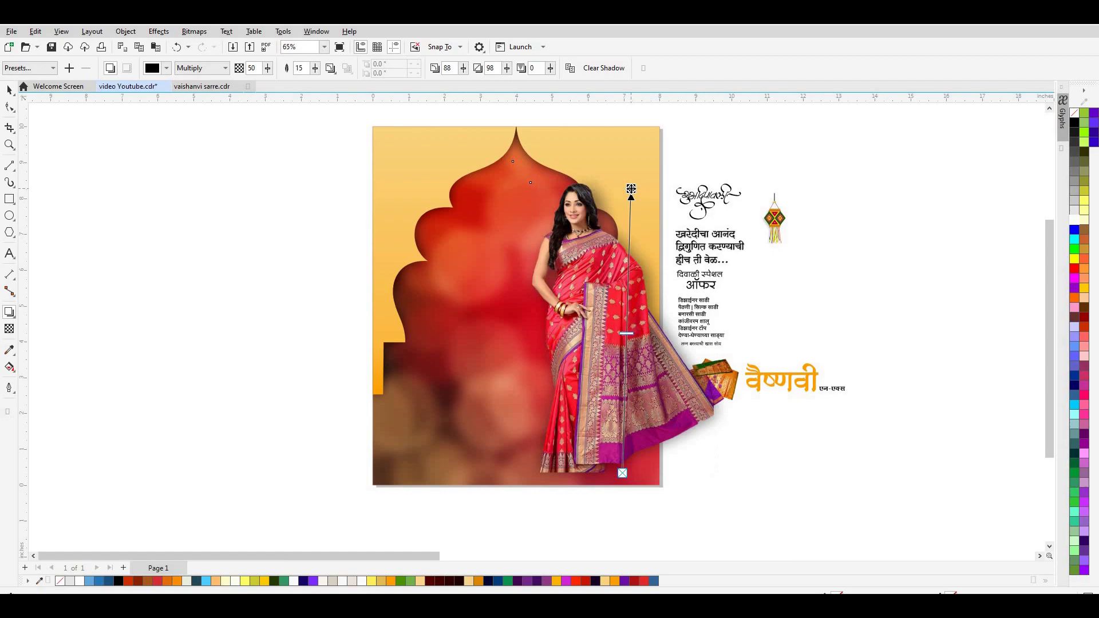
pyautogui.moveTo(627, 335); pyautogui.dragTo(628, 302)
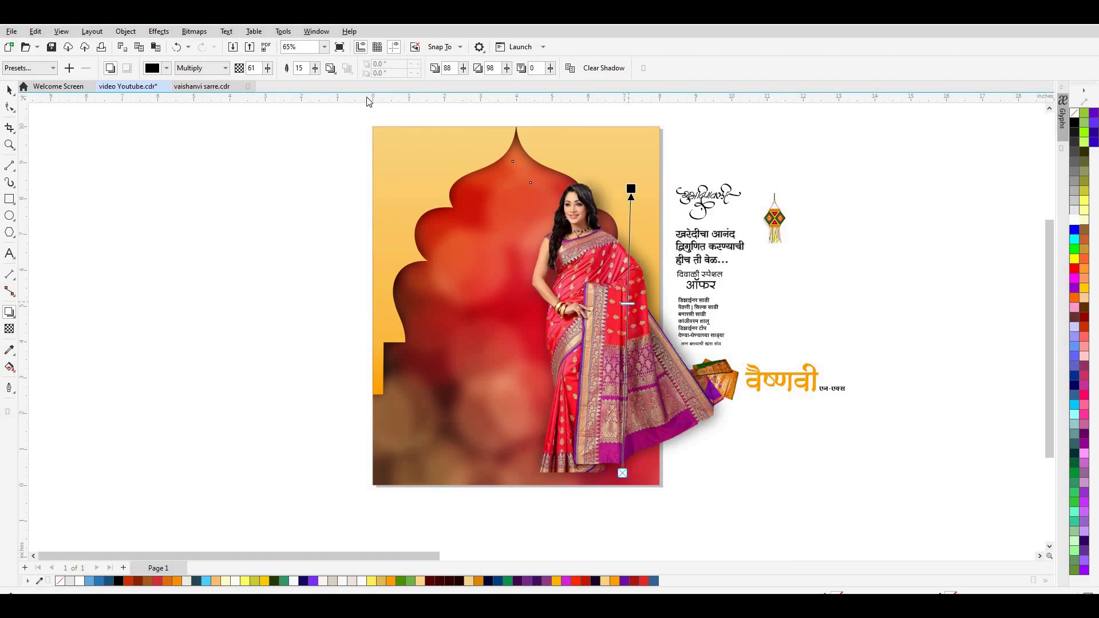
pyautogui.press('BackSpace')
pyautogui.write('0')
pyautogui.press('Return')
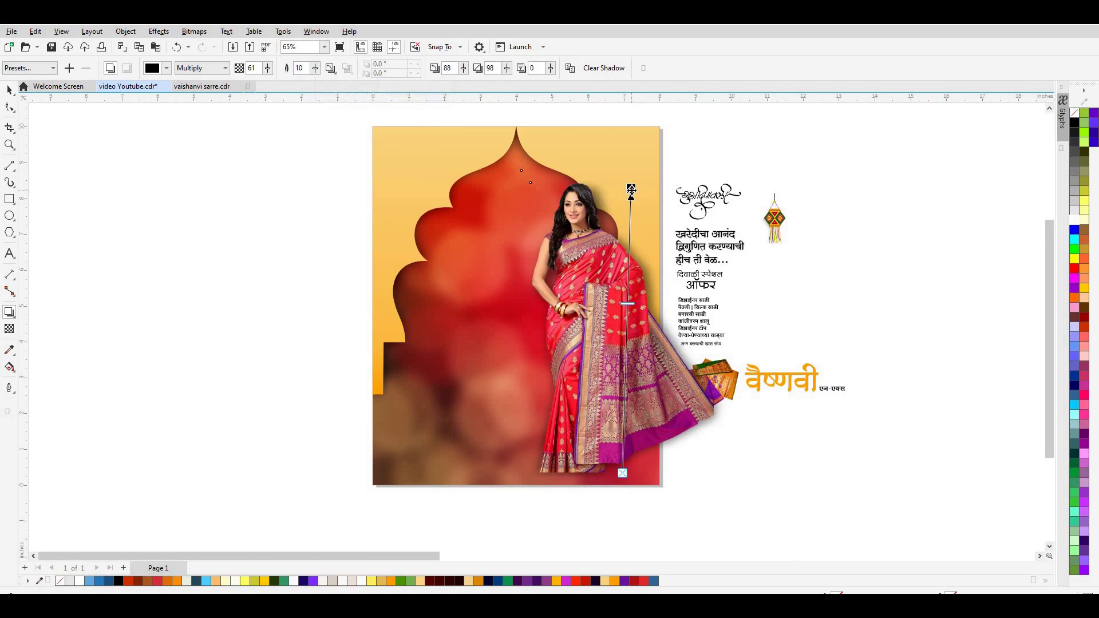
pyautogui.moveTo(629, 193); pyautogui.dragTo(628, 193)
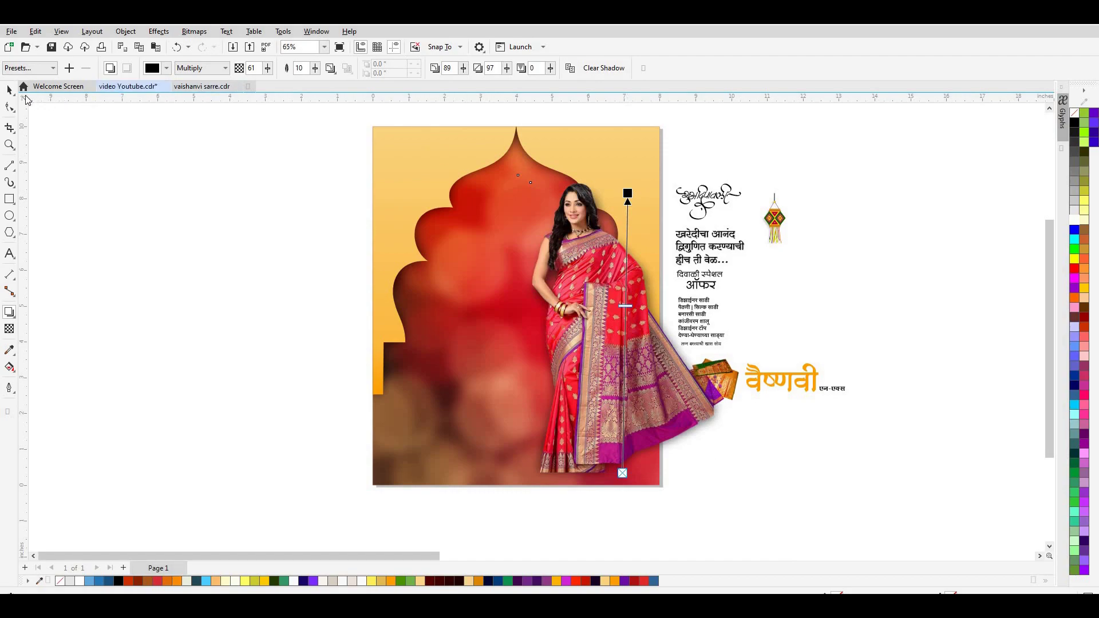
pyautogui.click(10, 90)
# Step: PowerClip the saree model inside the poster frame
pyautogui.rightClick(614, 302)
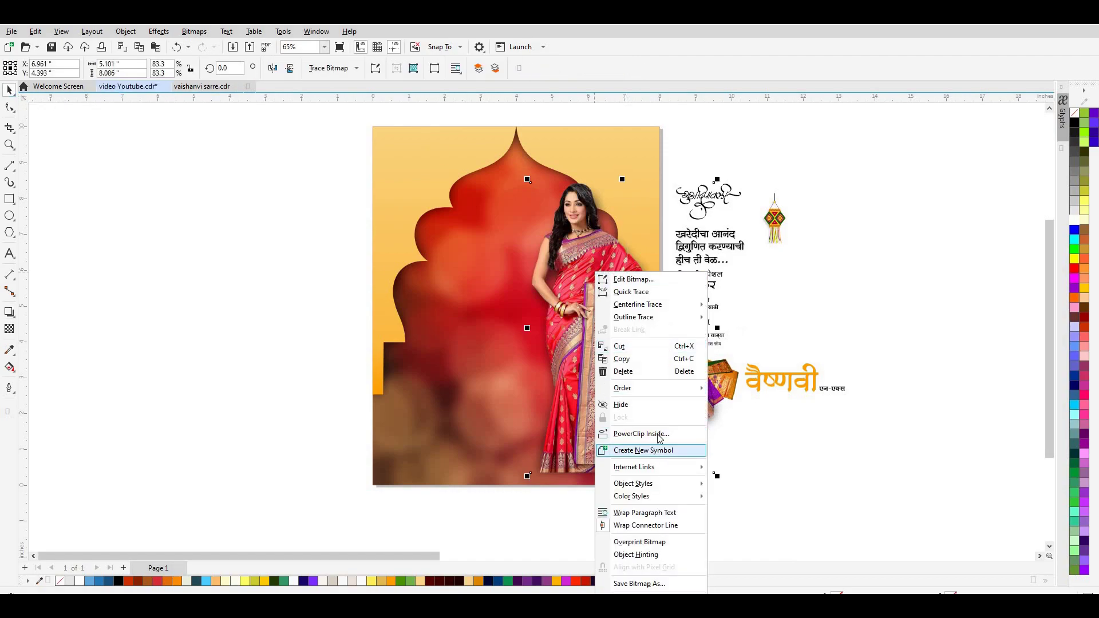
pyautogui.click(636, 433)
pyautogui.click(476, 461)
# Step: Draw an 8.0 × 1.416-inch rectangle across the poster's bottom strip
pyautogui.press('F6')
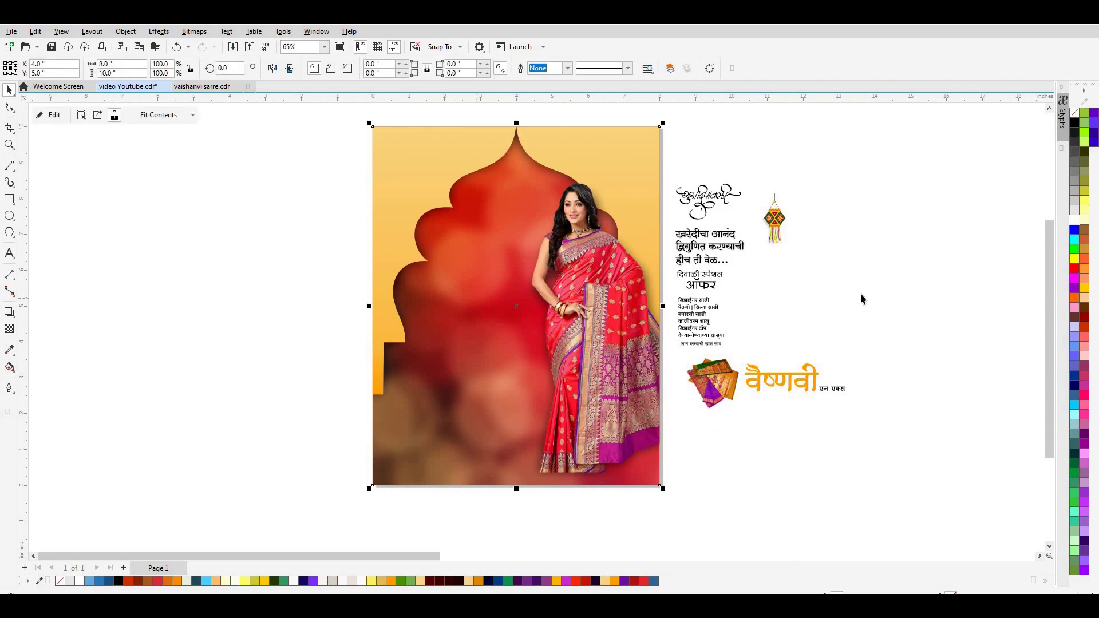
pyautogui.moveTo(373, 486); pyautogui.dragTo(660, 435)
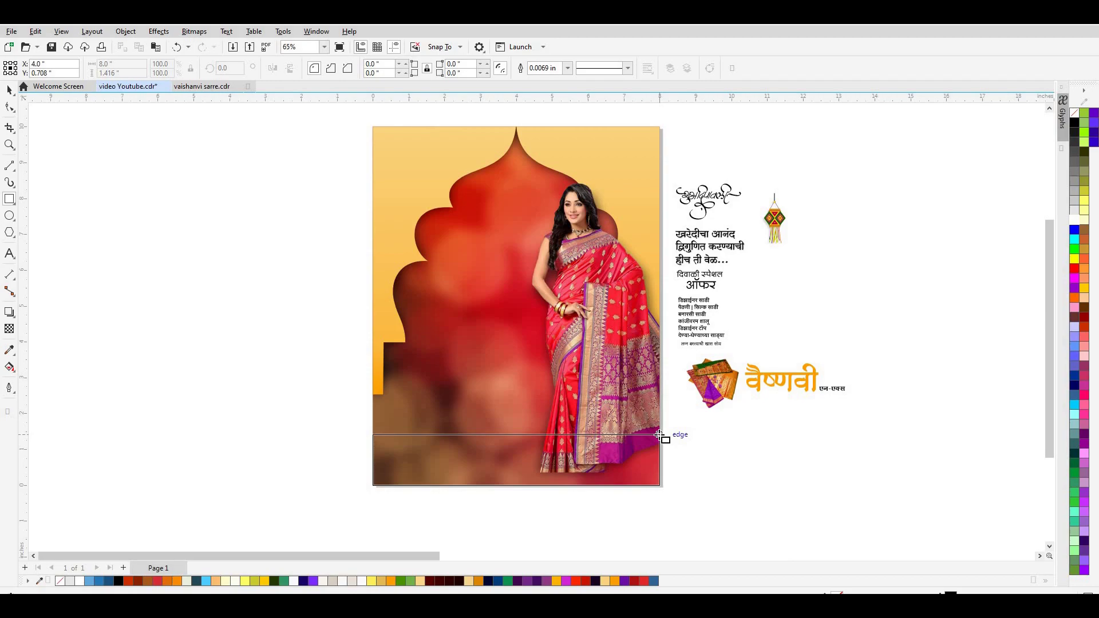
pyautogui.moveTo(660, 435); pyautogui.dragTo(659, 434)
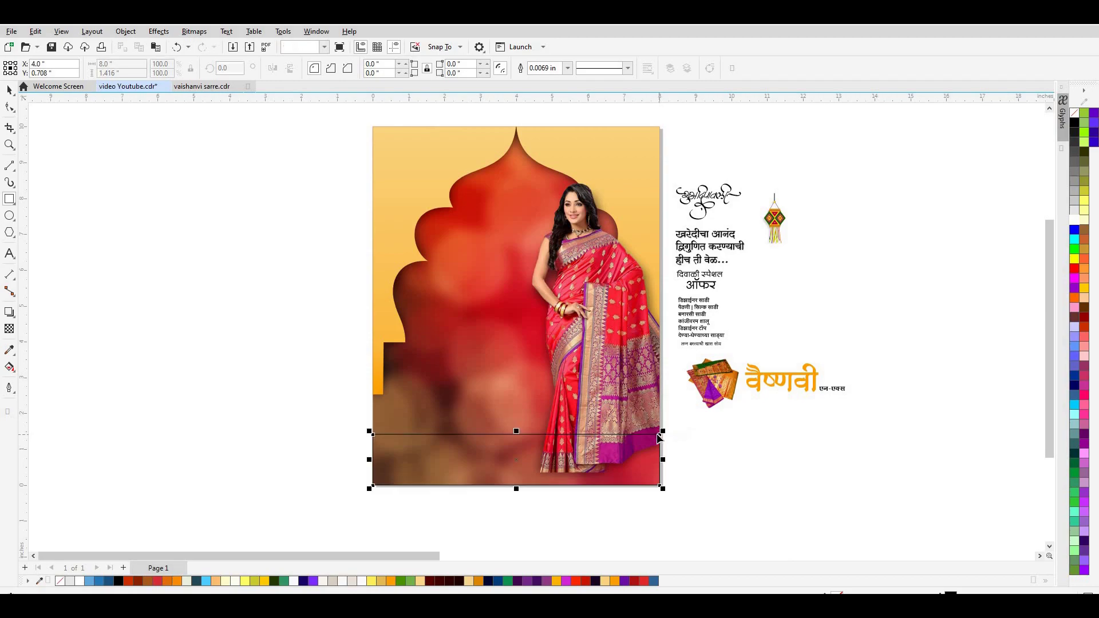
pyautogui.click(10, 90)
pyautogui.click(471, 177)
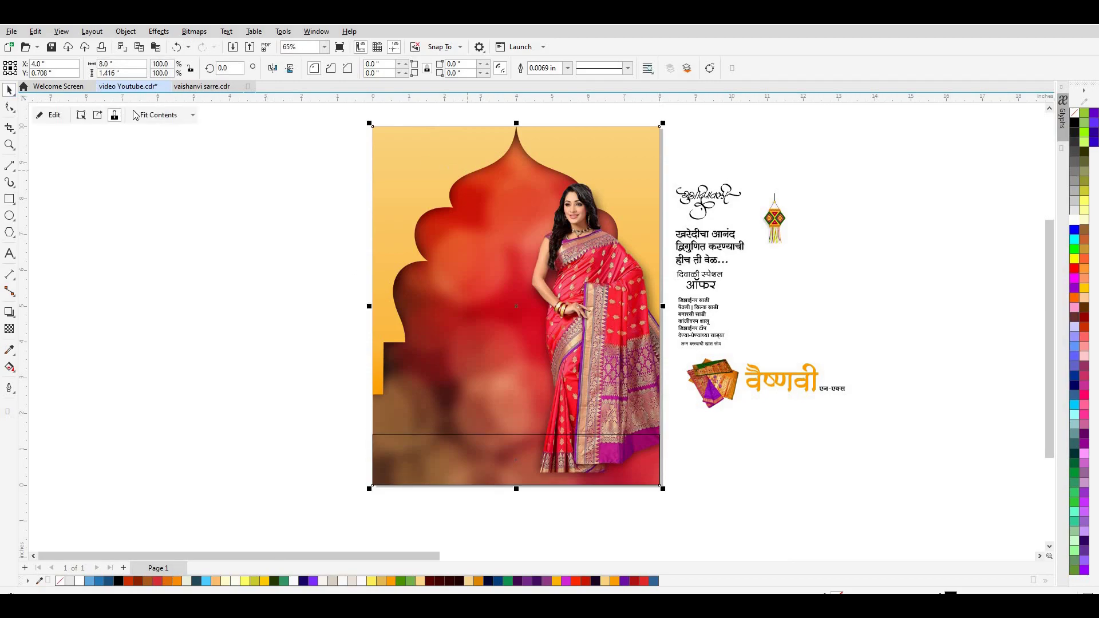
# Step: Inside the PowerClip, drag the arch's bottom nodes down into the bottom strip
pyautogui.doubleClick(409, 217)
pyautogui.press('F10')
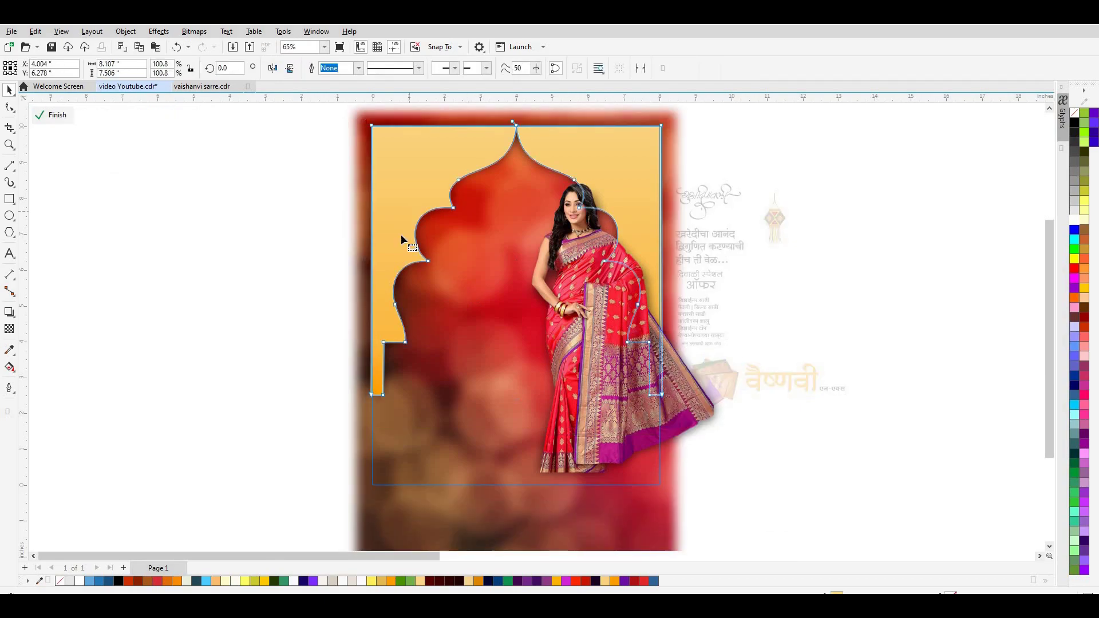
pyautogui.moveTo(735, 436)
pyautogui.mouseDown()
pyautogui.moveTo(332, 381)
pyautogui.moveTo(379, 451)
pyautogui.mouseUp()
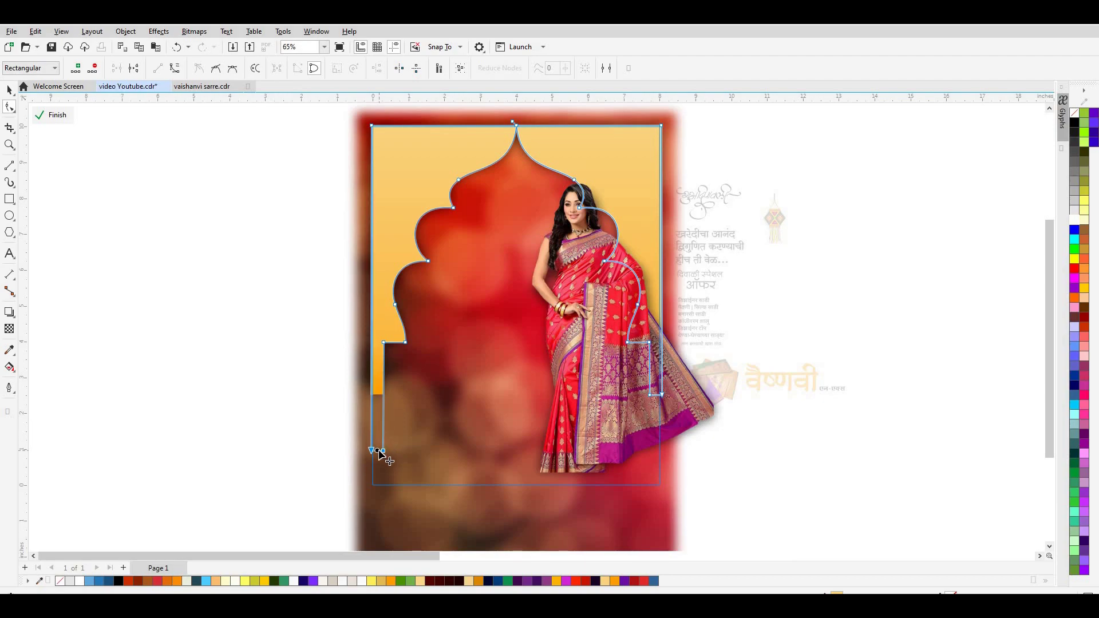
pyautogui.moveTo(381, 456); pyautogui.dragTo(382, 463)
pyautogui.click(54, 116)
# Step: Fill the bottom rectangle white and remove its outline
pyautogui.click(481, 478)
pyautogui.click(80, 581)
pyautogui.click(218, 437)
pyautogui.click(426, 473)
pyautogui.rightClick(61, 581)
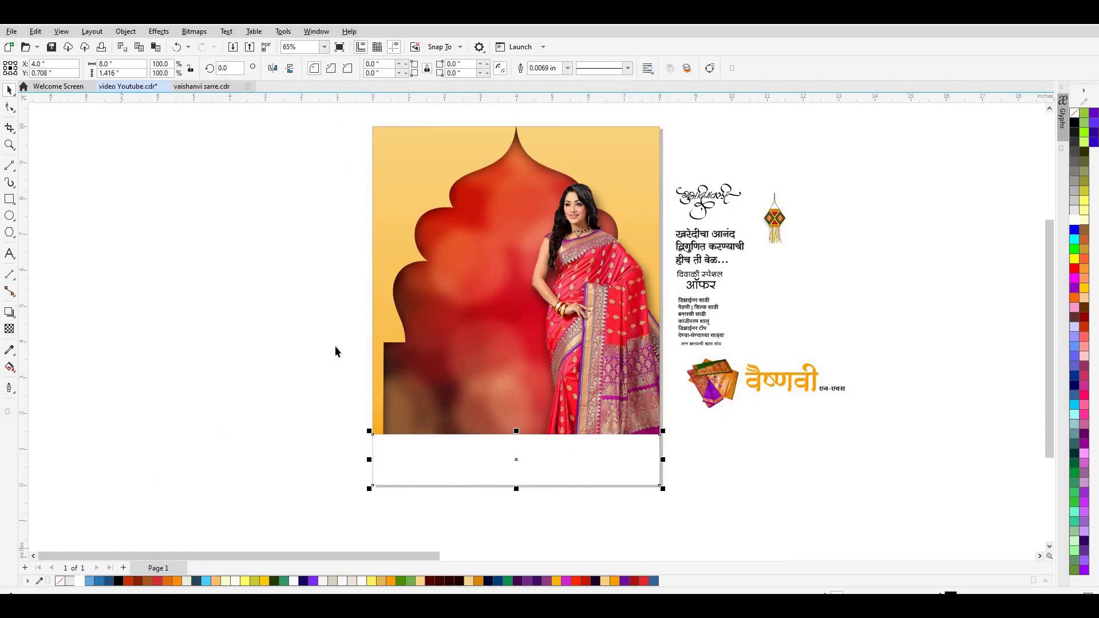
pyautogui.press('Escape')
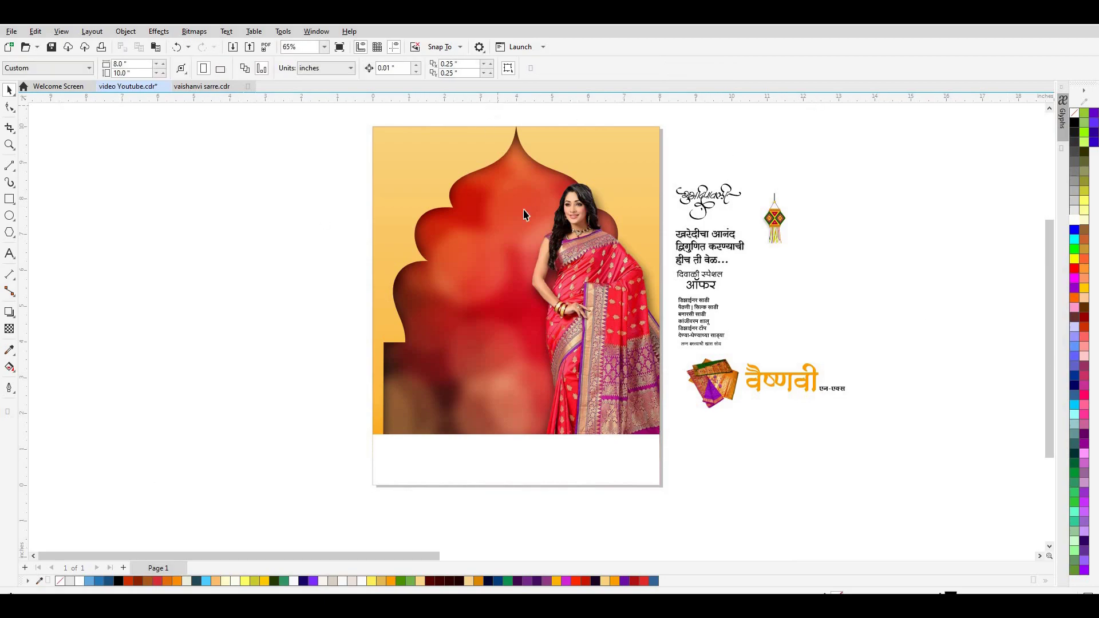
# Step: Bend the arch's lower-left edge into an inward curve, then move the greeting calligraphy to the top-left
pyautogui.click(485, 247)
pyautogui.click(57, 114)
pyautogui.press('F10')
pyautogui.click(396, 406)
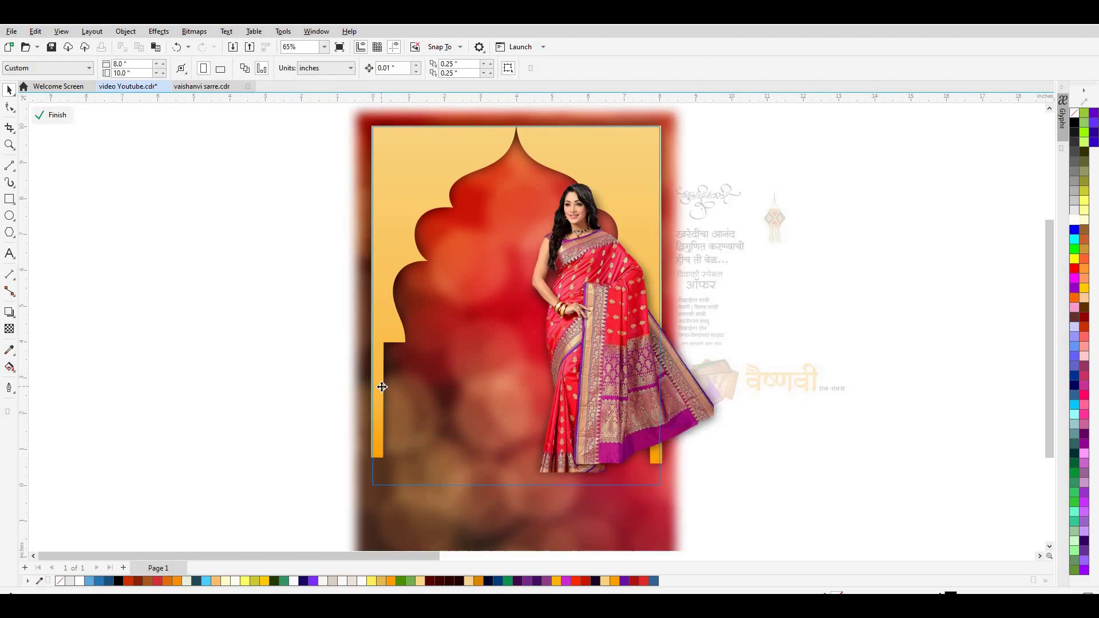
pyautogui.scroll(2, 396, 407)
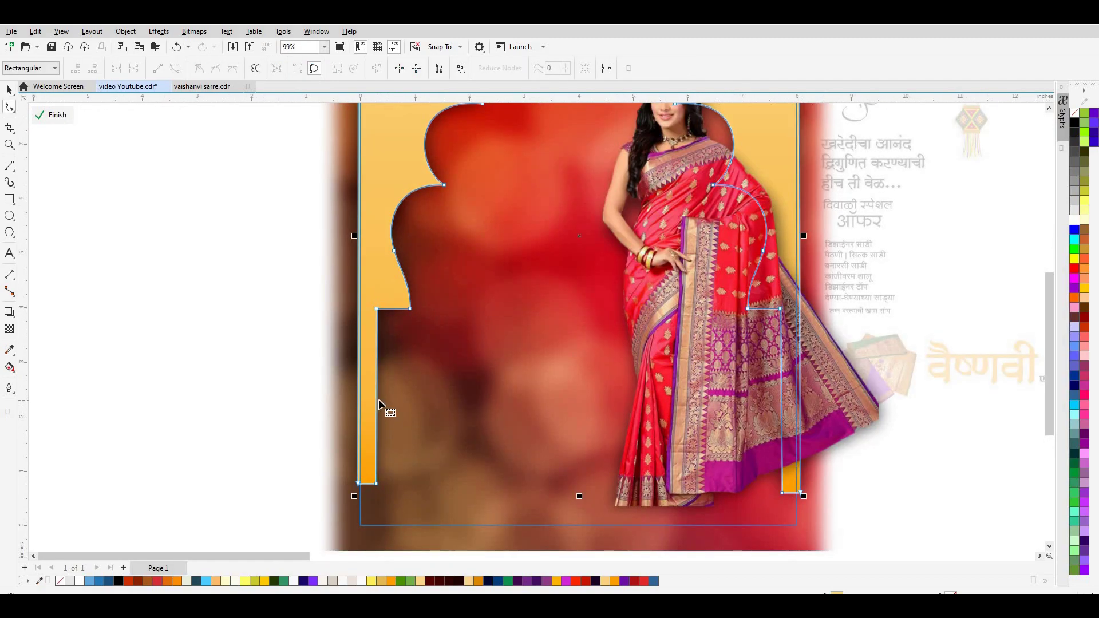
pyautogui.click(374, 403)
pyautogui.moveTo(376, 402); pyautogui.dragTo(428, 380)
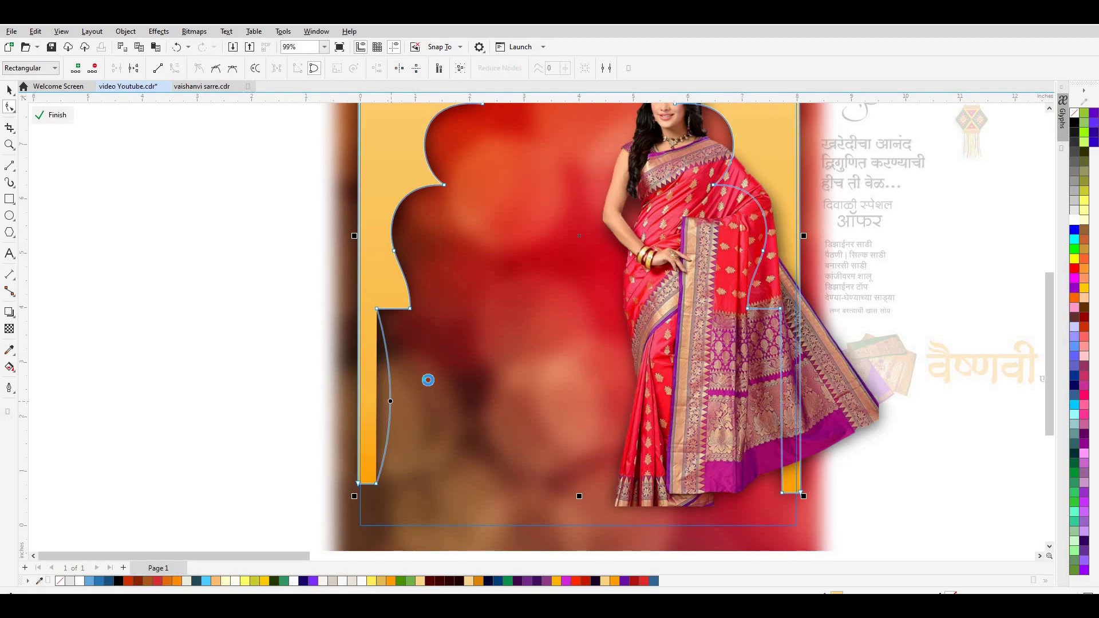
pyautogui.click(429, 380)
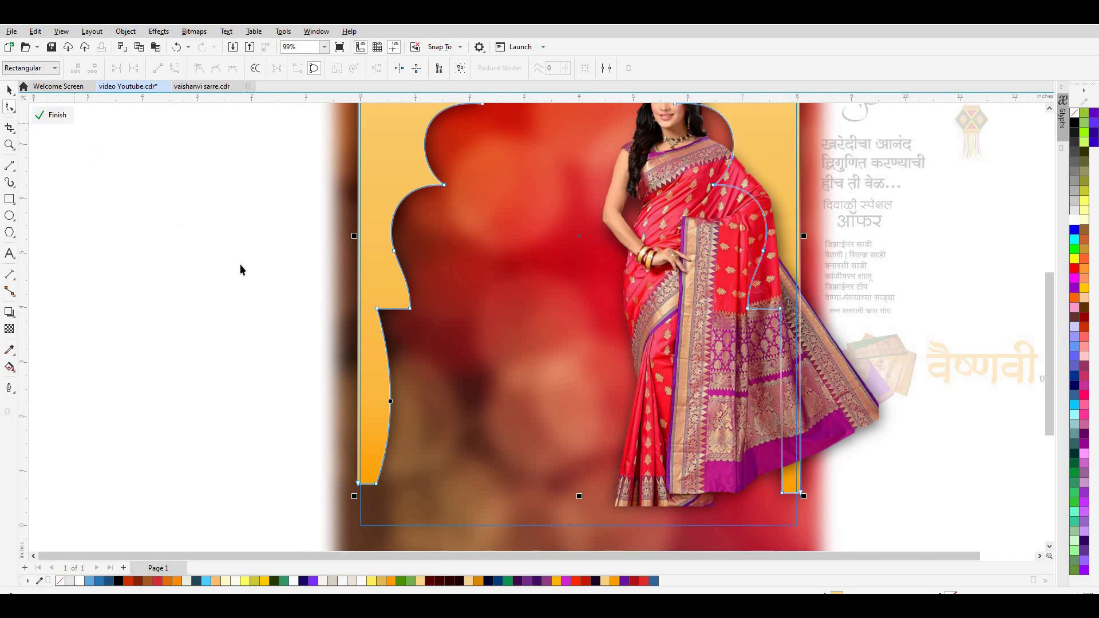
pyautogui.press('space')
pyautogui.scroll(-3, 502, 331)
pyautogui.moveTo(727, 185)
pyautogui.mouseDown()
pyautogui.moveTo(456, 154)
pyautogui.moveTo(511, 182)
pyautogui.mouseUp()
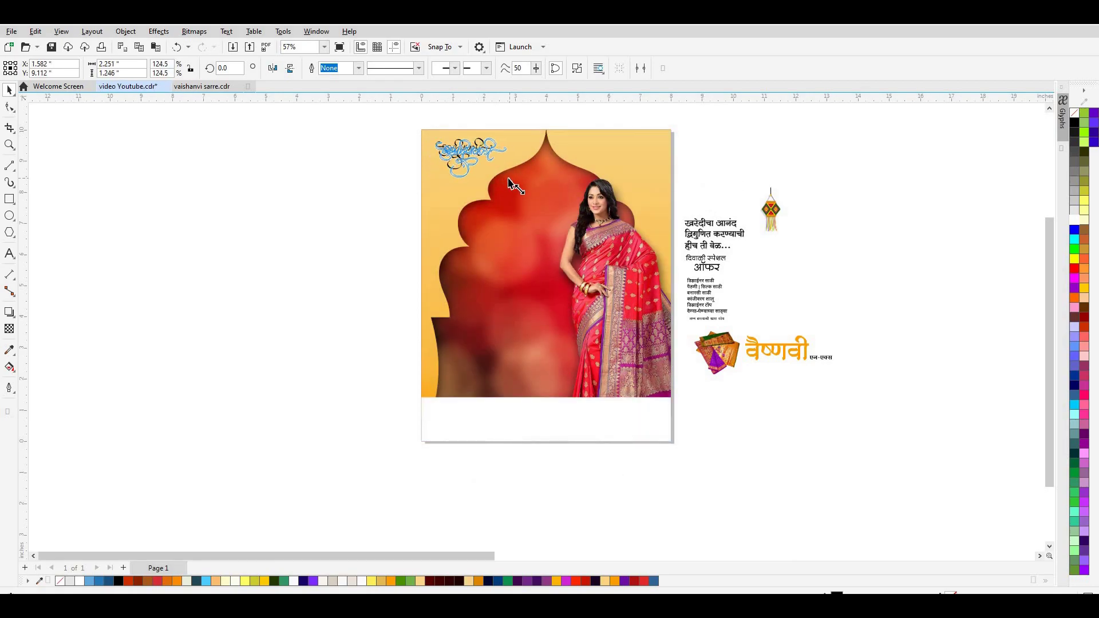
# Step: Place the hanging lantern at the poster's top-right, enlarged slightly to 98.4%
pyautogui.click(730, 133)
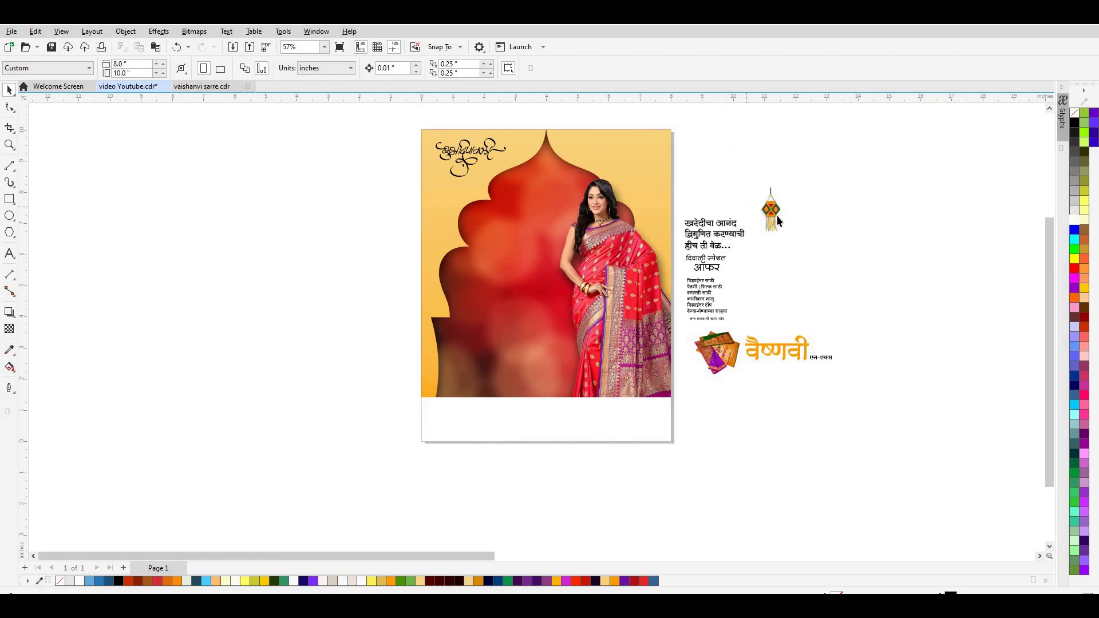
pyautogui.moveTo(778, 215); pyautogui.dragTo(648, 151)
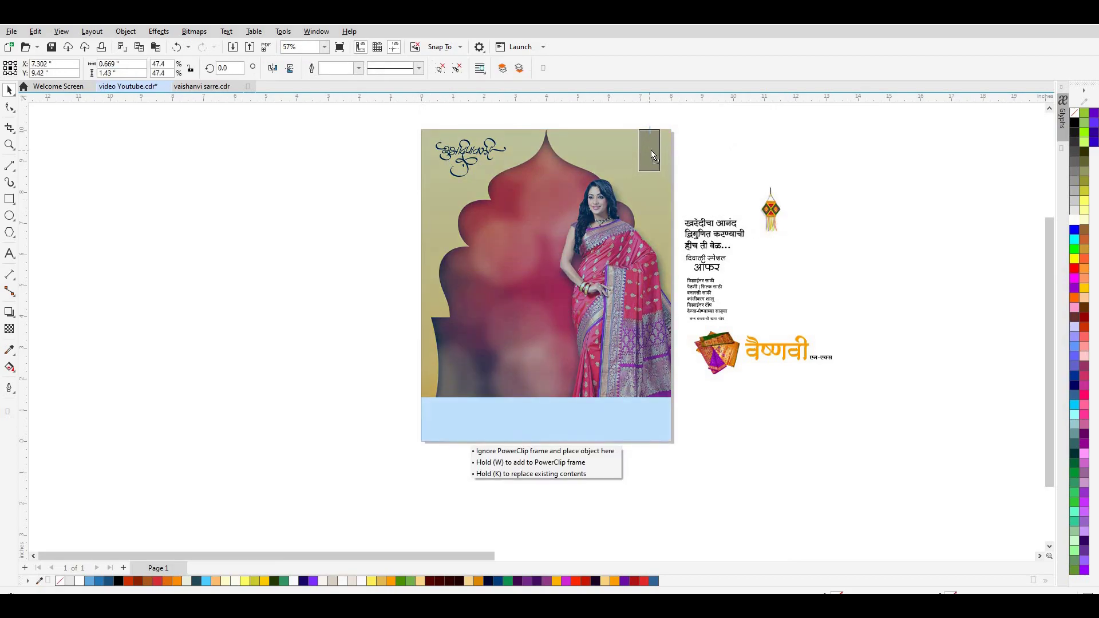
pyautogui.moveTo(651, 154); pyautogui.dragTo(617, 223)
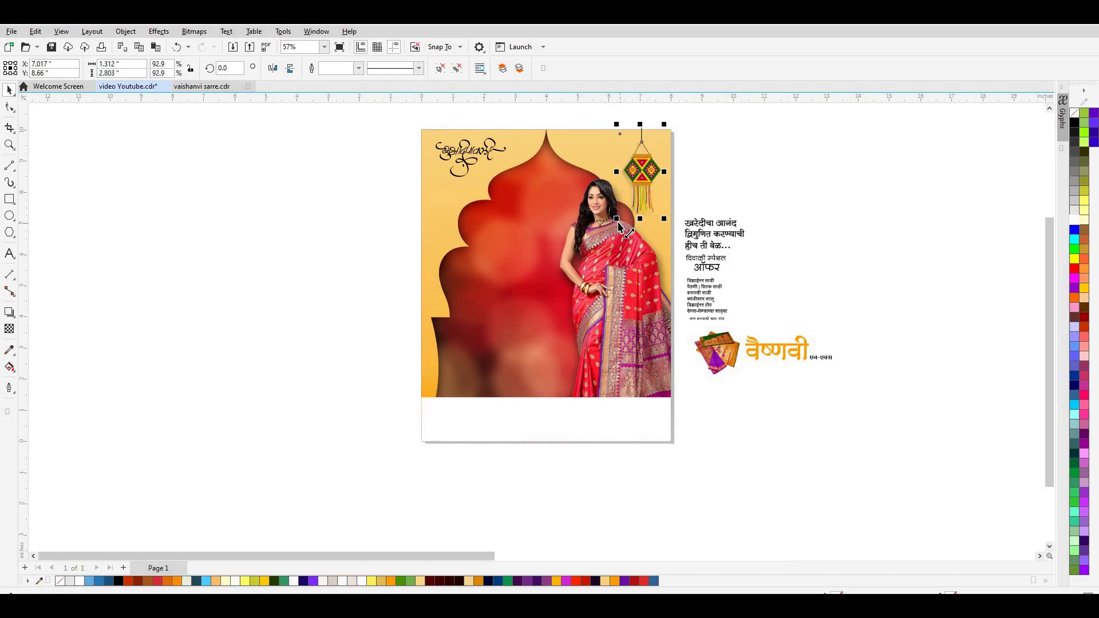
pyautogui.moveTo(618, 222); pyautogui.dragTo(613, 227)
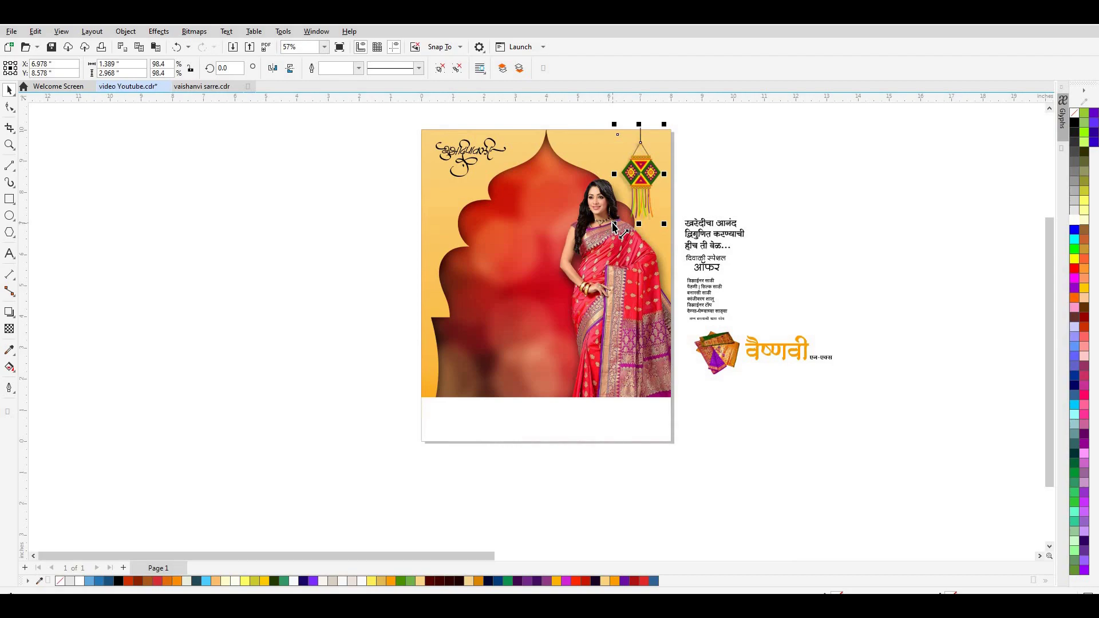
pyautogui.rightClick(639, 166)
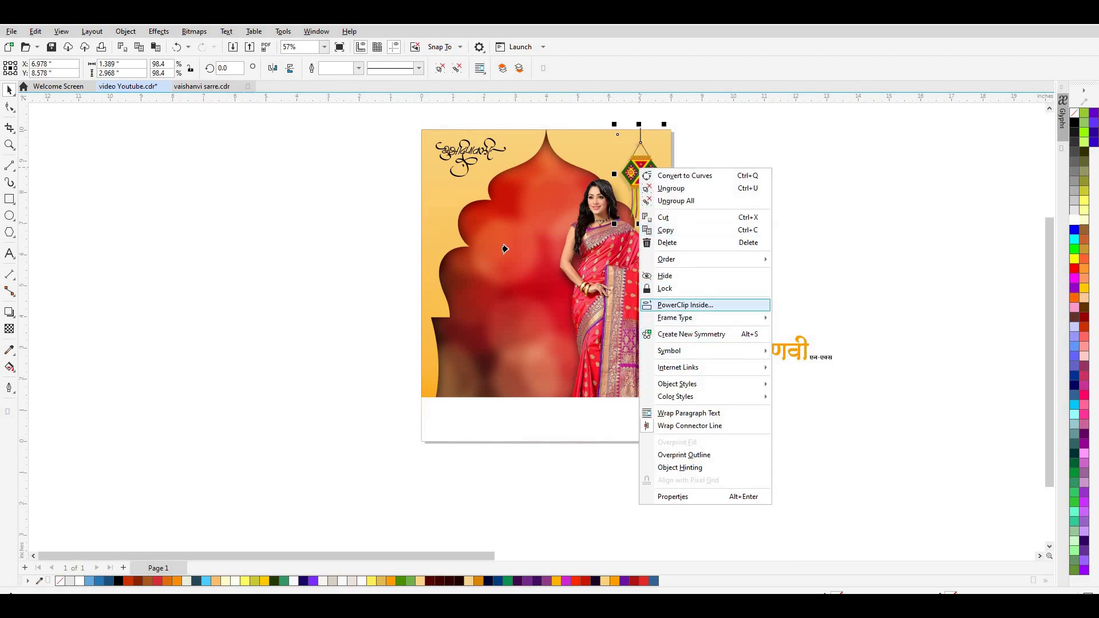
# Step: Clip the lantern into the frame and set the three-line Marathi heading in white inside the arch
pyautogui.click(449, 216)
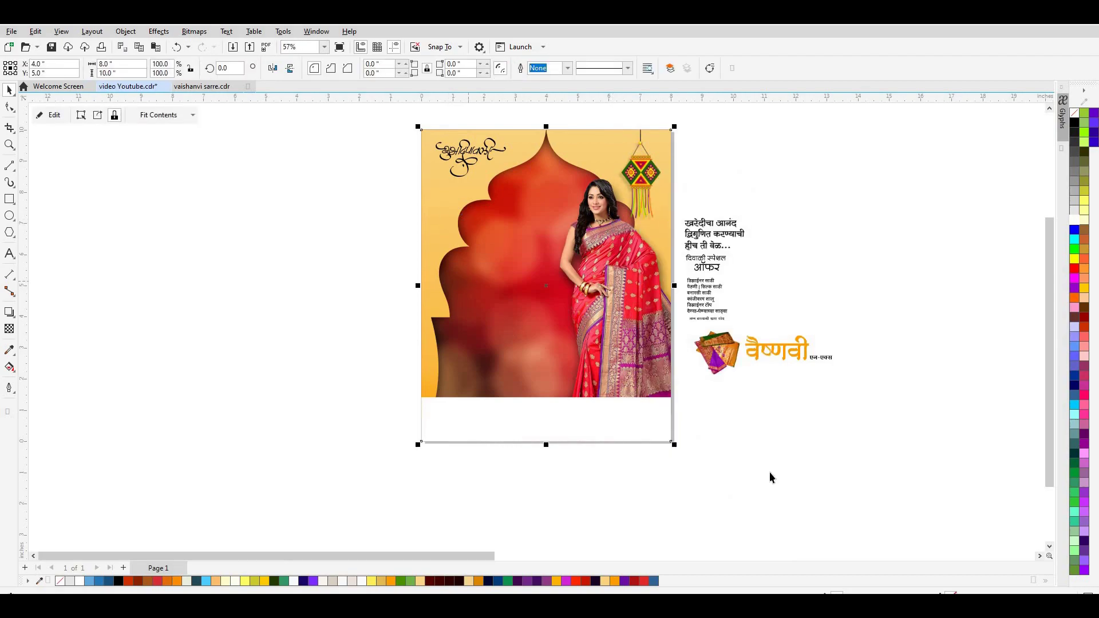
pyautogui.press('XF86AudioLowerVolume')
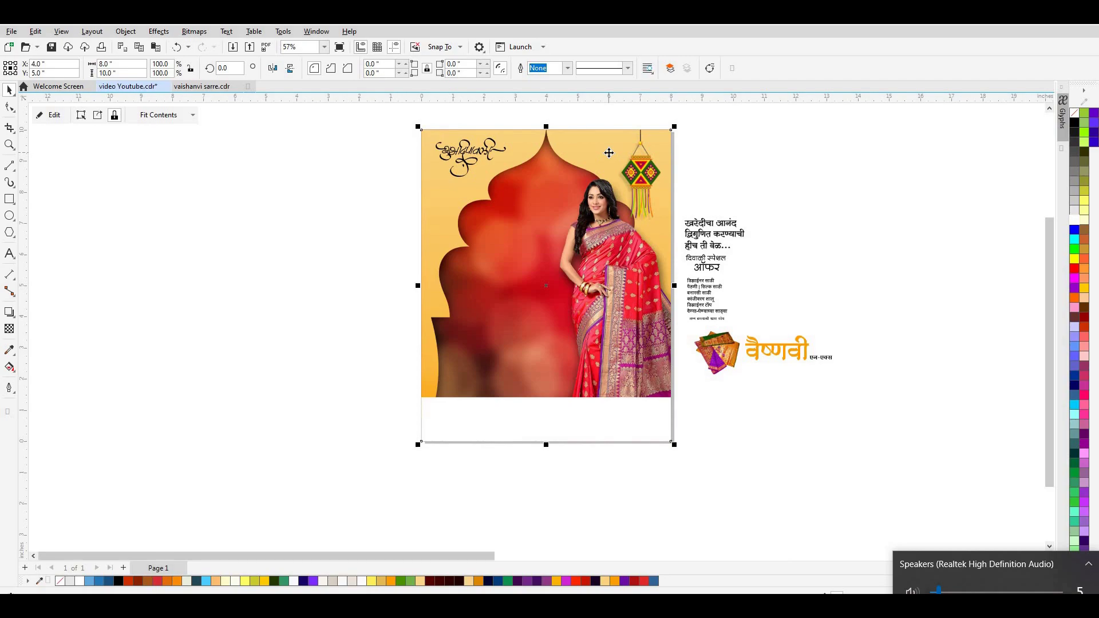
pyautogui.click(704, 238)
pyautogui.moveTo(700, 235); pyautogui.dragTo(512, 234)
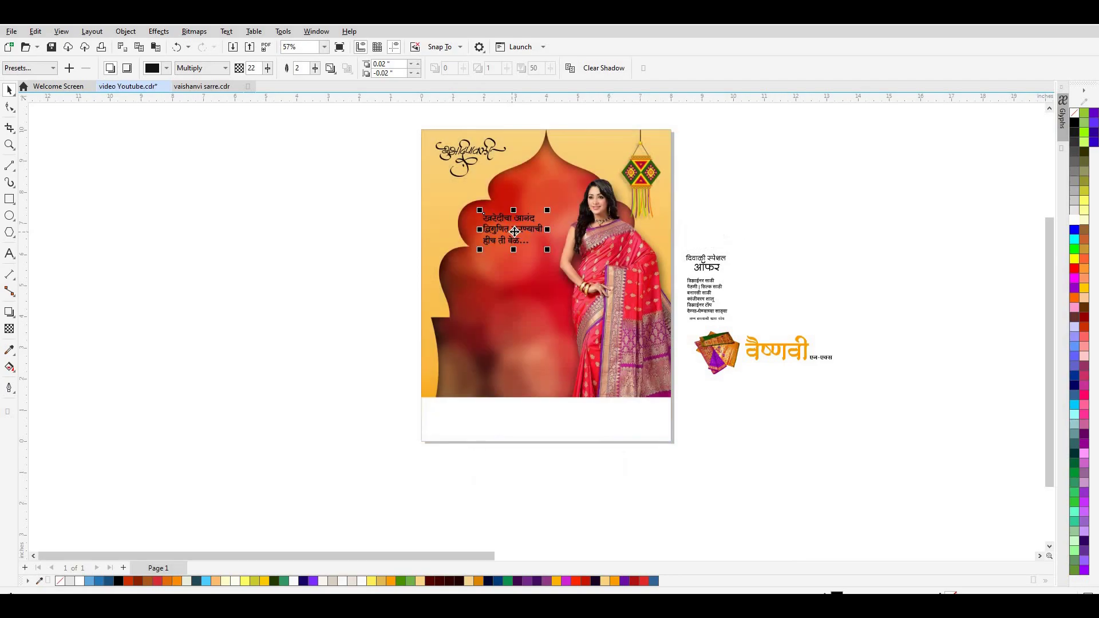
pyautogui.click(1074, 219)
pyautogui.click(765, 203)
pyautogui.scroll(1, 512, 222)
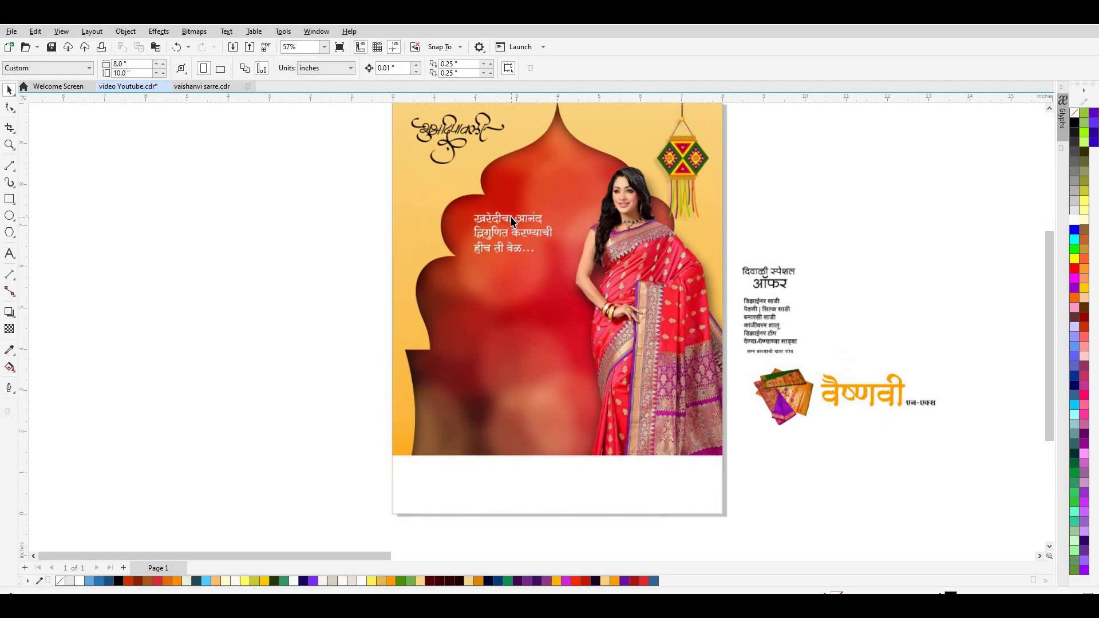
pyautogui.scroll(1, 514, 215)
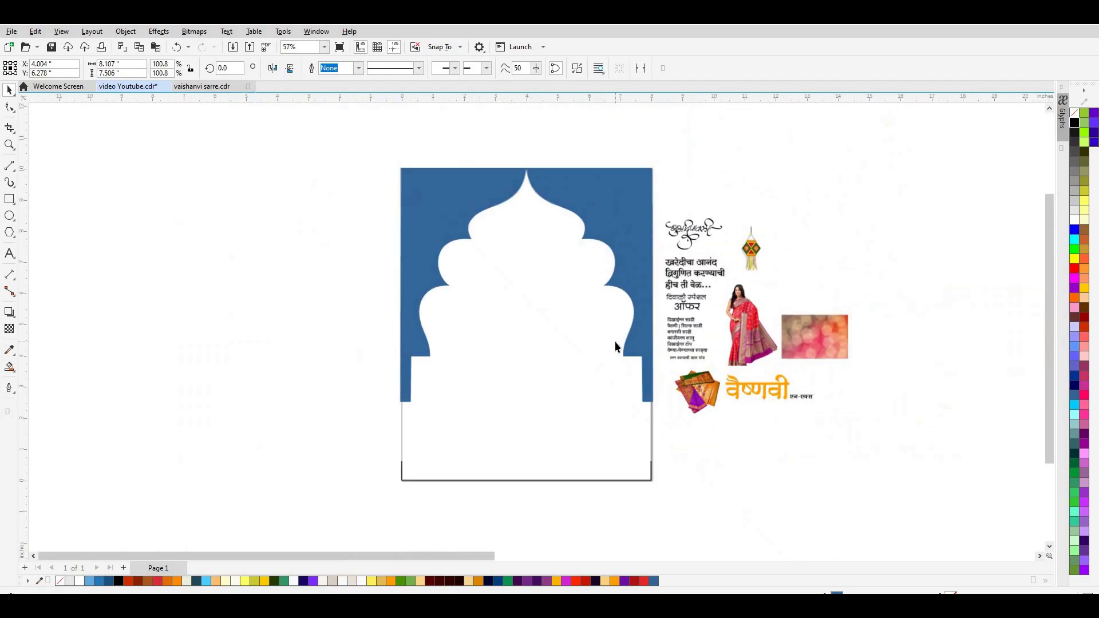
# Step: Select the blue arch shape within the frame group and fill it orange
pyautogui.click(595, 180)
pyautogui.click(727, 170)
pyautogui.click(546, 312)
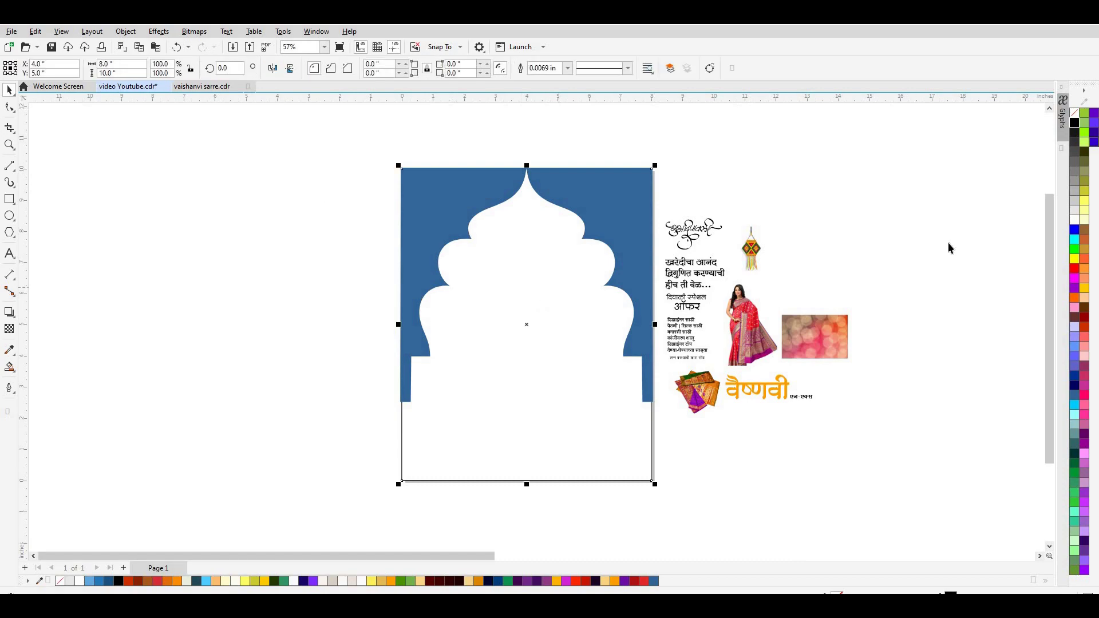
pyautogui.click(596, 187)
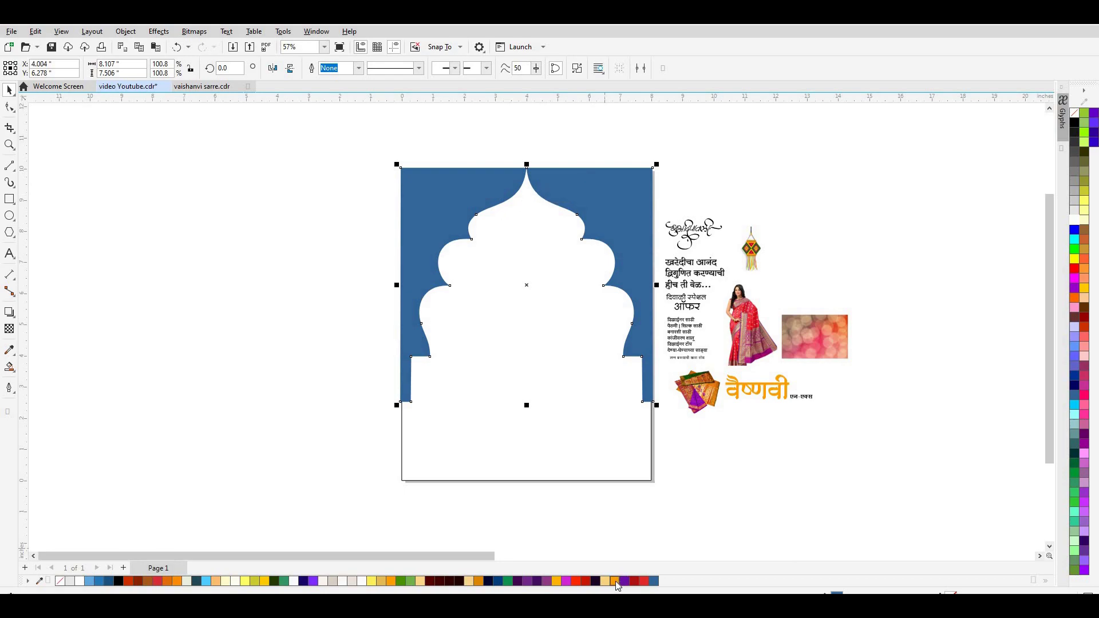
pyautogui.click(617, 581)
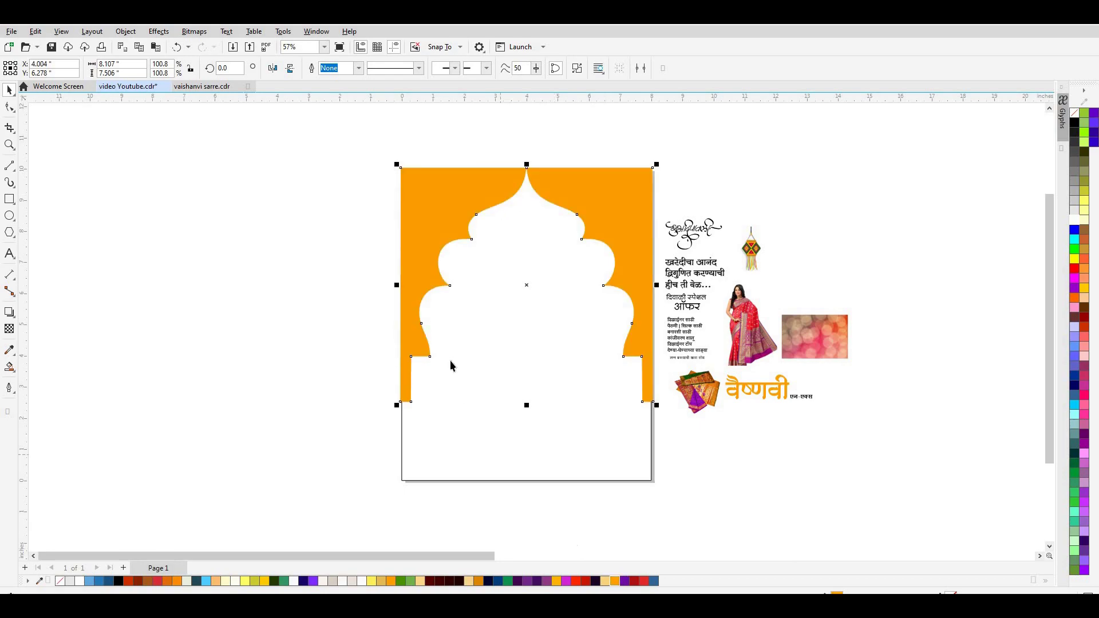
# Step: Turn the arch fill into a vertical gradient from orange at bottom to light peach at top
pyautogui.click(9, 367)
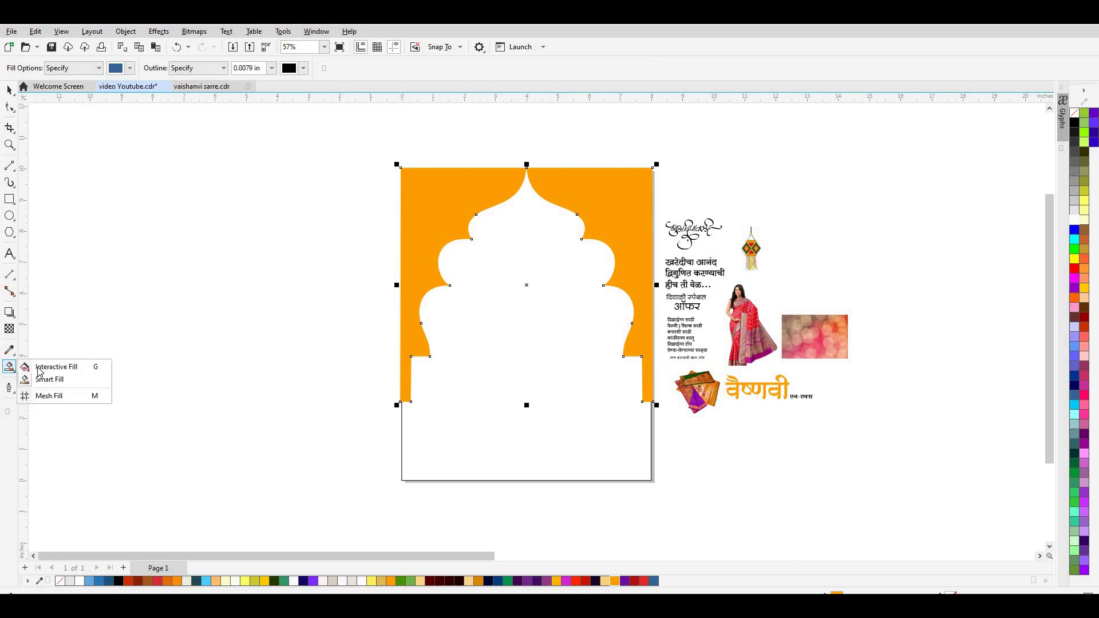
pyautogui.click(43, 364)
pyautogui.moveTo(405, 402); pyautogui.dragTo(418, 177)
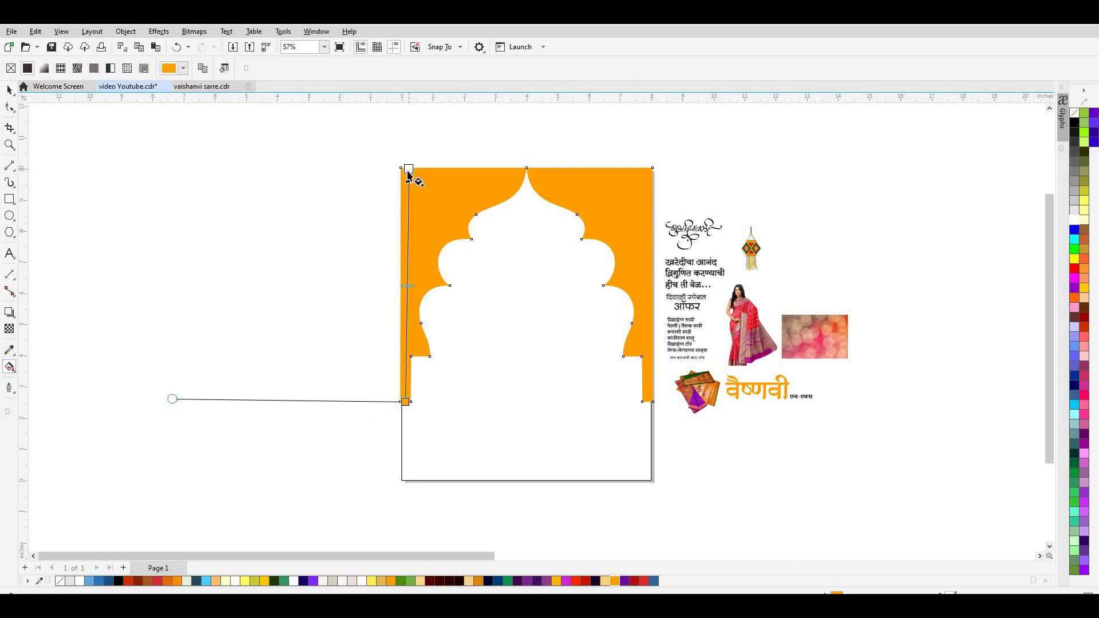
pyautogui.moveTo(418, 177); pyautogui.dragTo(405, 169)
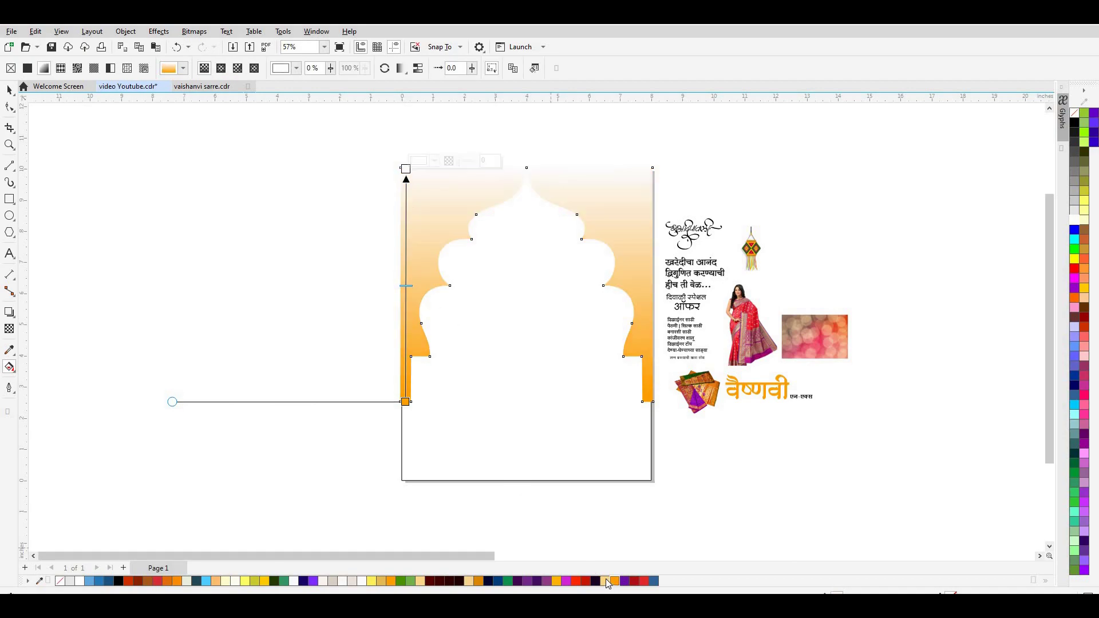
pyautogui.click(606, 580)
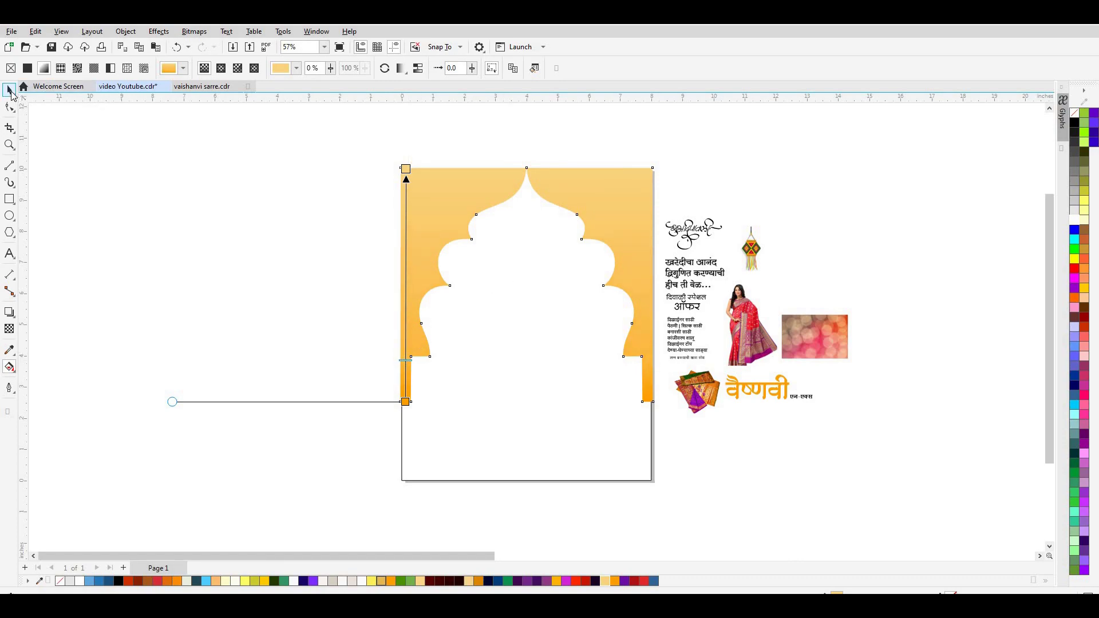
pyautogui.click(10, 90)
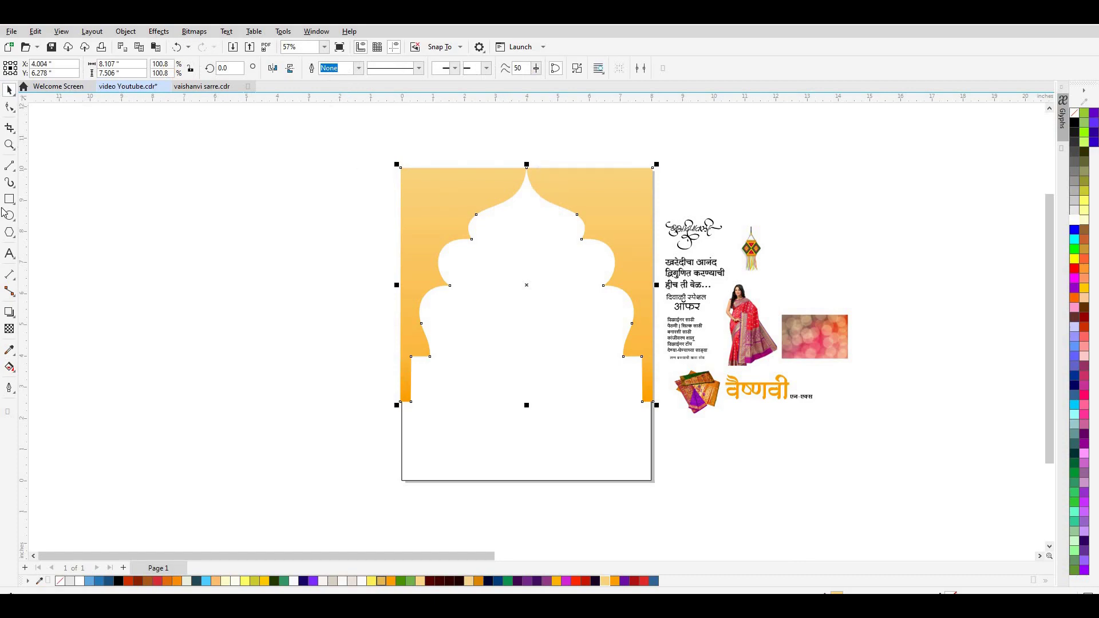
pyautogui.click(10, 313)
# Step: Drop-shadow the arch, then add an orange-filled rectangle across the top of the purple offer box
pyautogui.moveTo(554, 175)
pyautogui.mouseDown()
pyautogui.moveTo(521, 439)
pyautogui.moveTo(528, 403)
pyautogui.mouseUp()
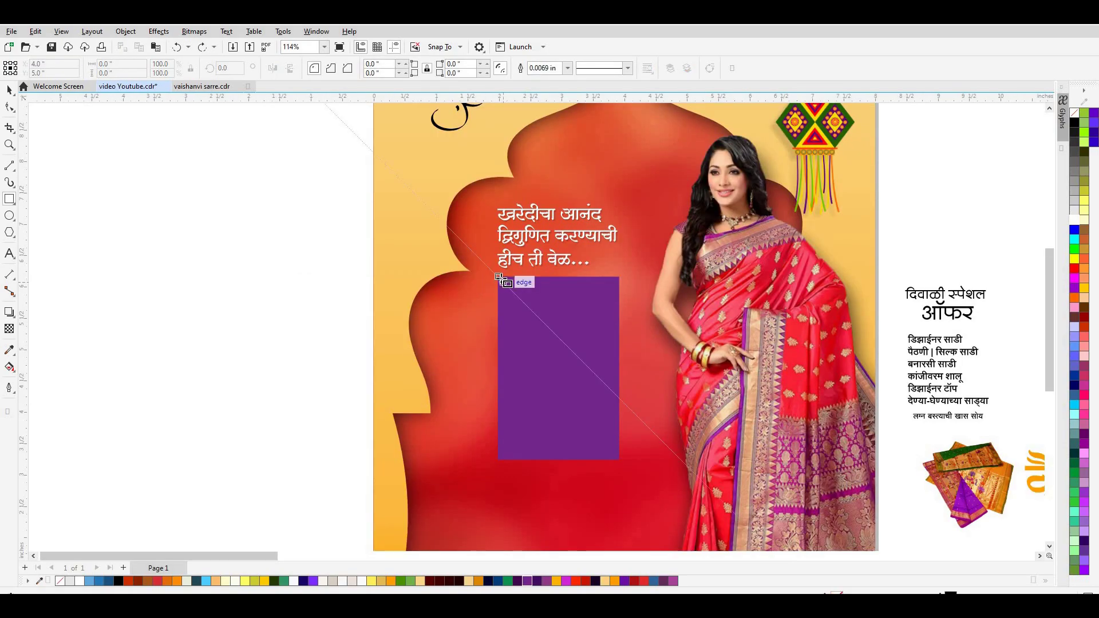
pyautogui.moveTo(595, 315); pyautogui.dragTo(619, 322)
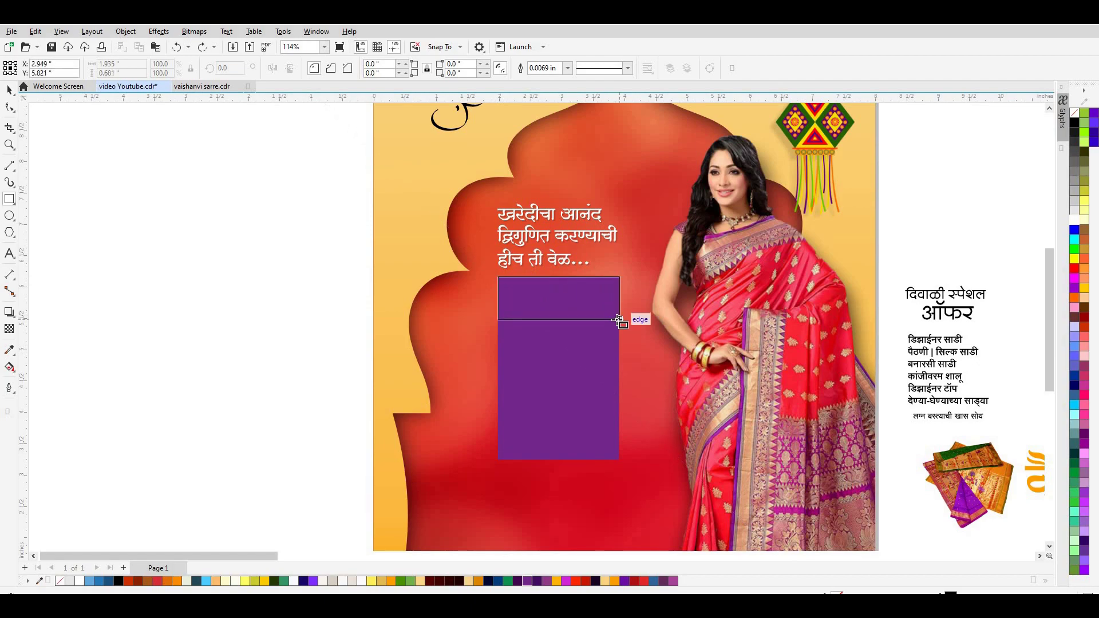
pyautogui.moveTo(618, 323); pyautogui.dragTo(619, 325)
pyautogui.click(14, 92)
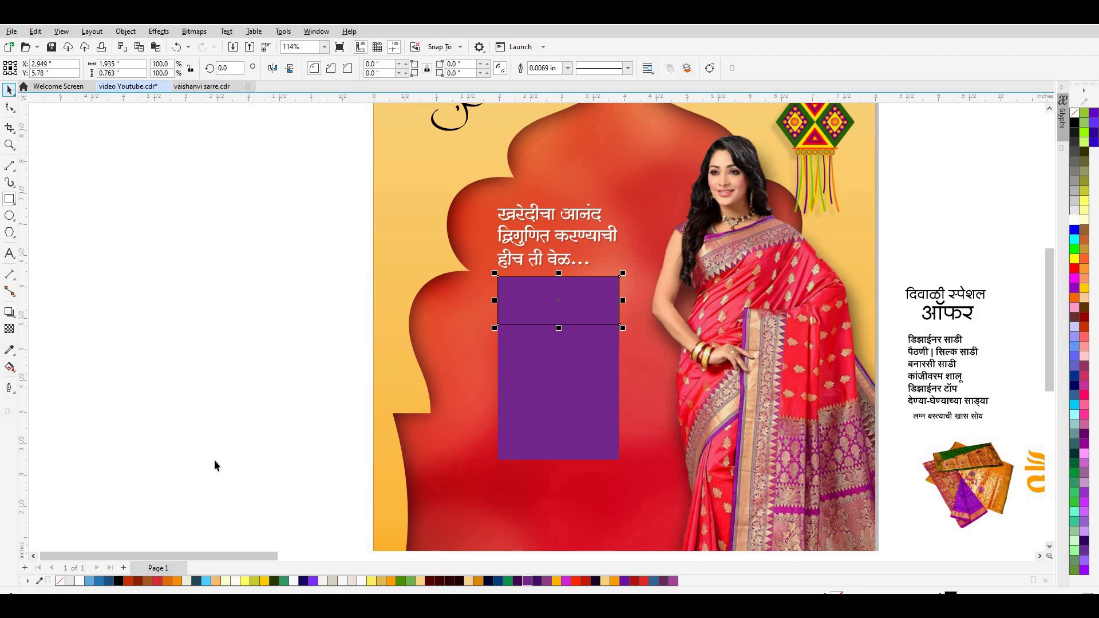
pyautogui.click(614, 581)
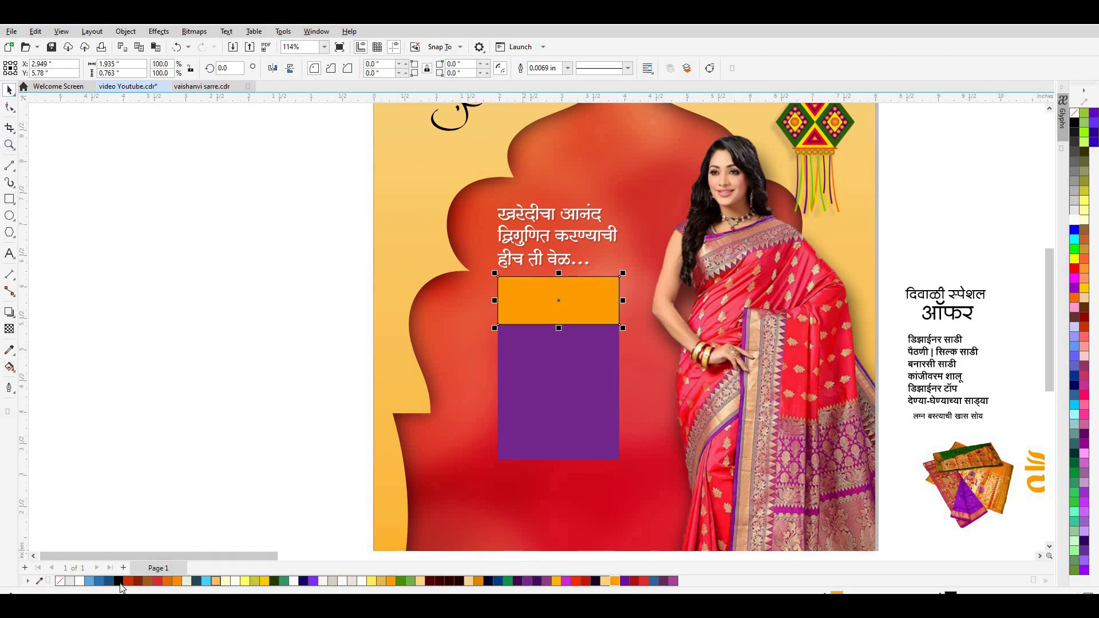
pyautogui.click(116, 486)
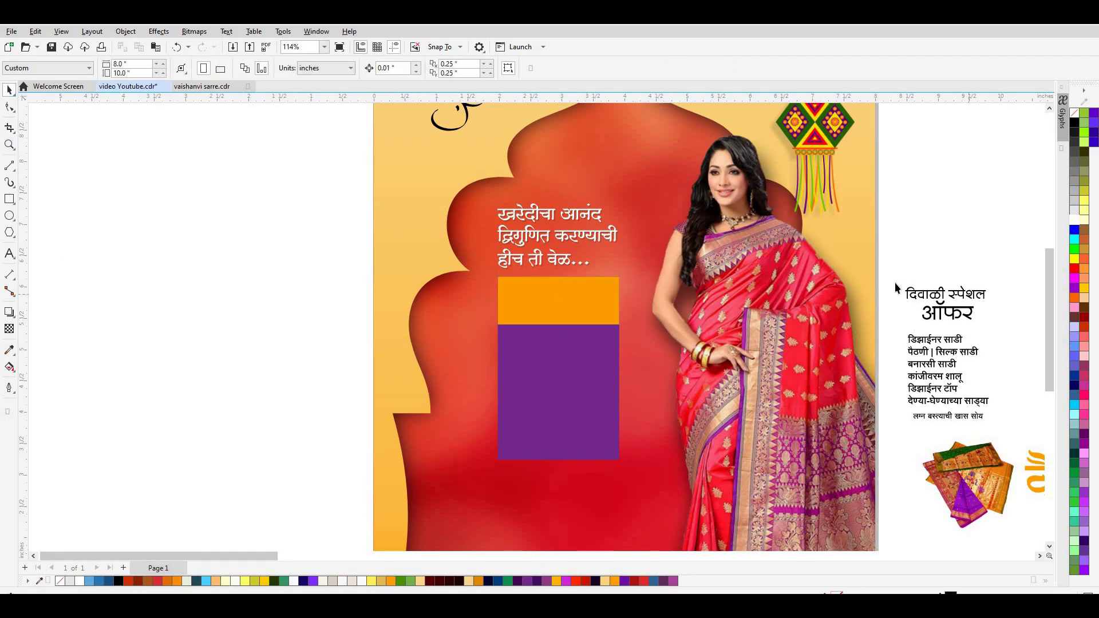
# Step: Move the दिवाळी स्पेशल ऑफर title onto the orange band and colour the word ऑफर red
pyautogui.moveTo(903, 269); pyautogui.dragTo(998, 325)
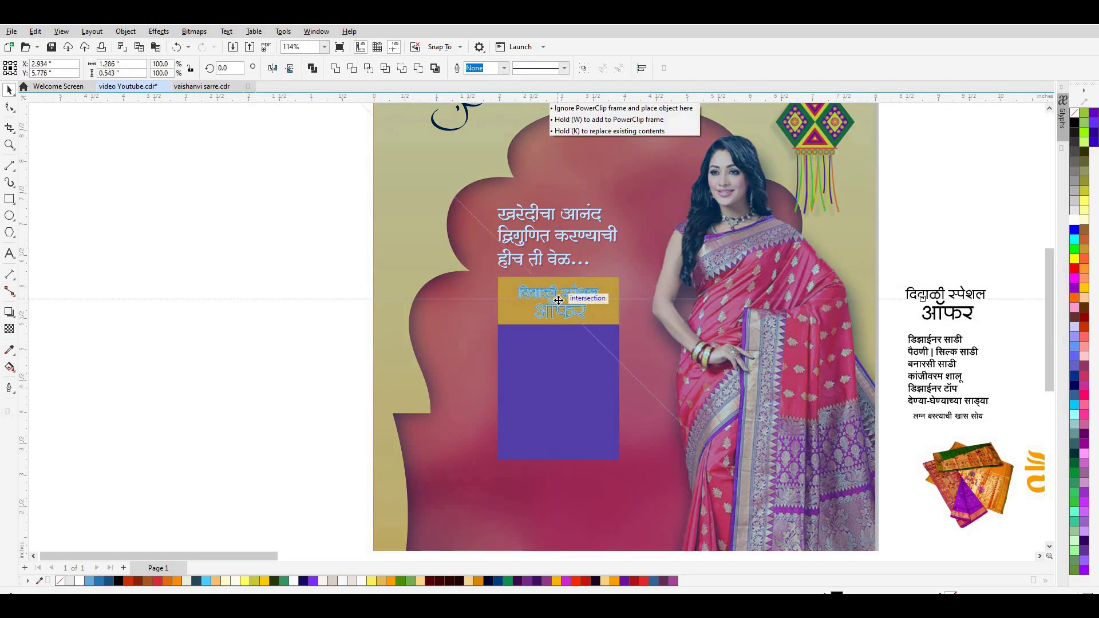
pyautogui.moveTo(733, 305); pyautogui.dragTo(571, 302)
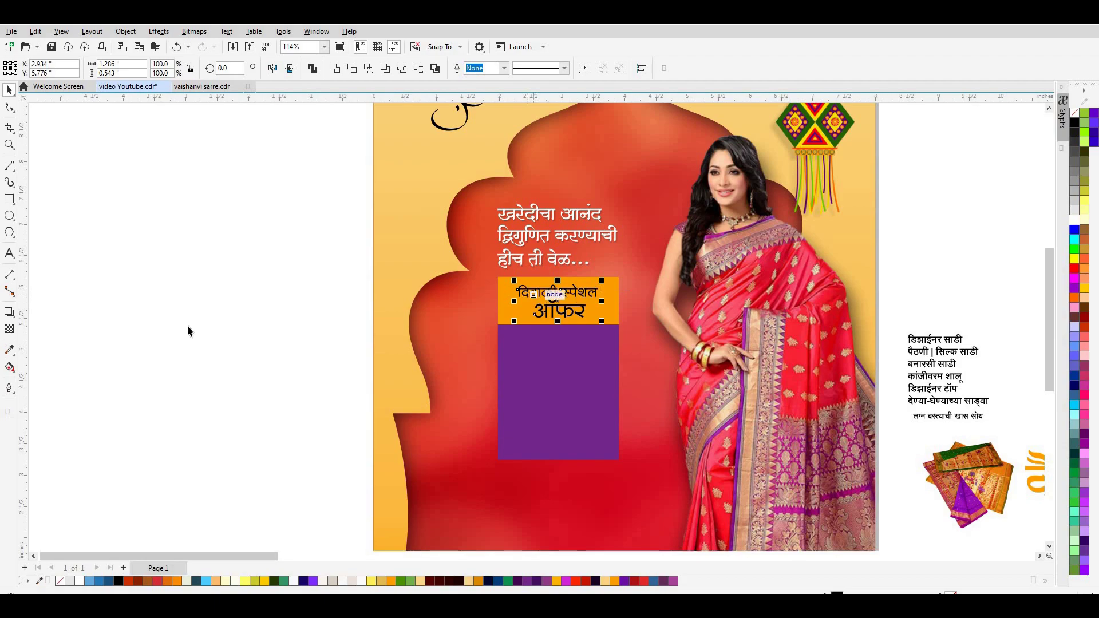
pyautogui.click(188, 325)
pyautogui.click(561, 312)
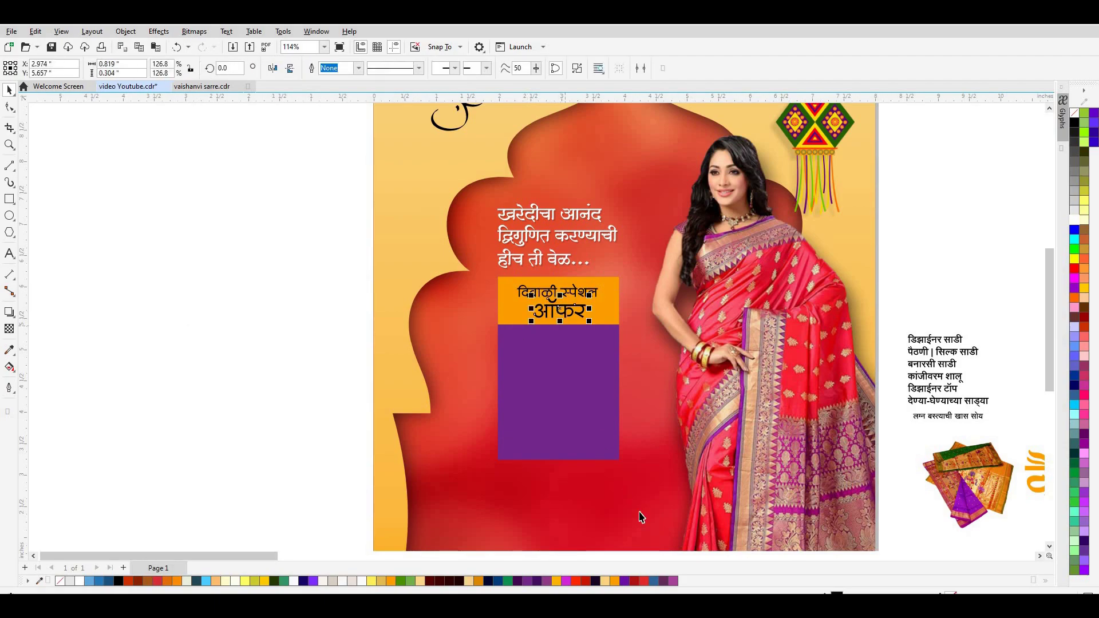
pyautogui.click(634, 582)
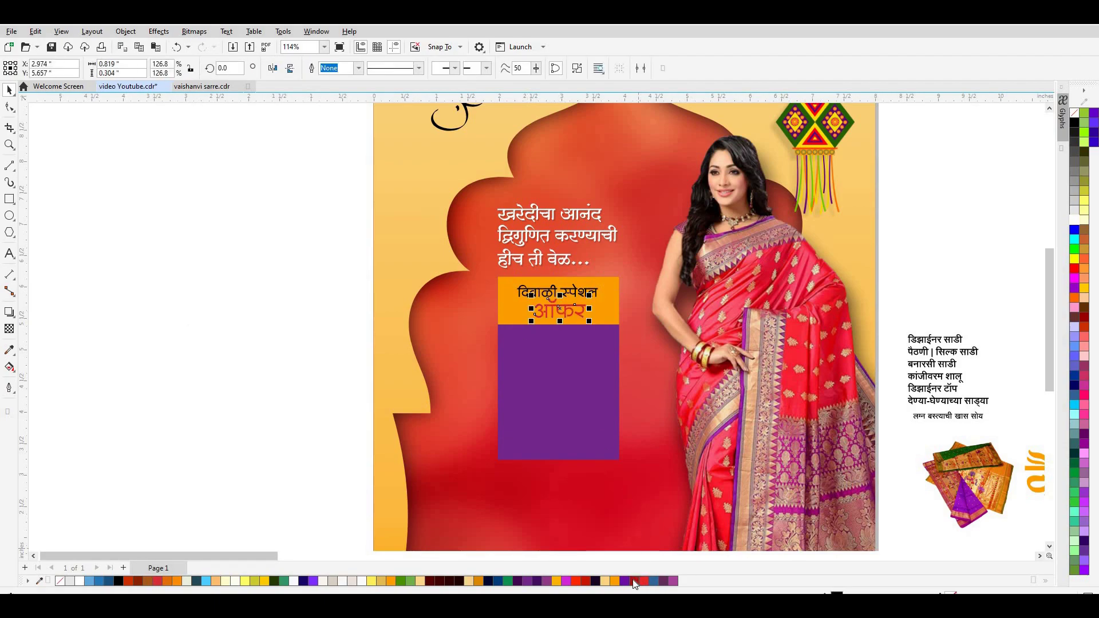
pyautogui.click(250, 403)
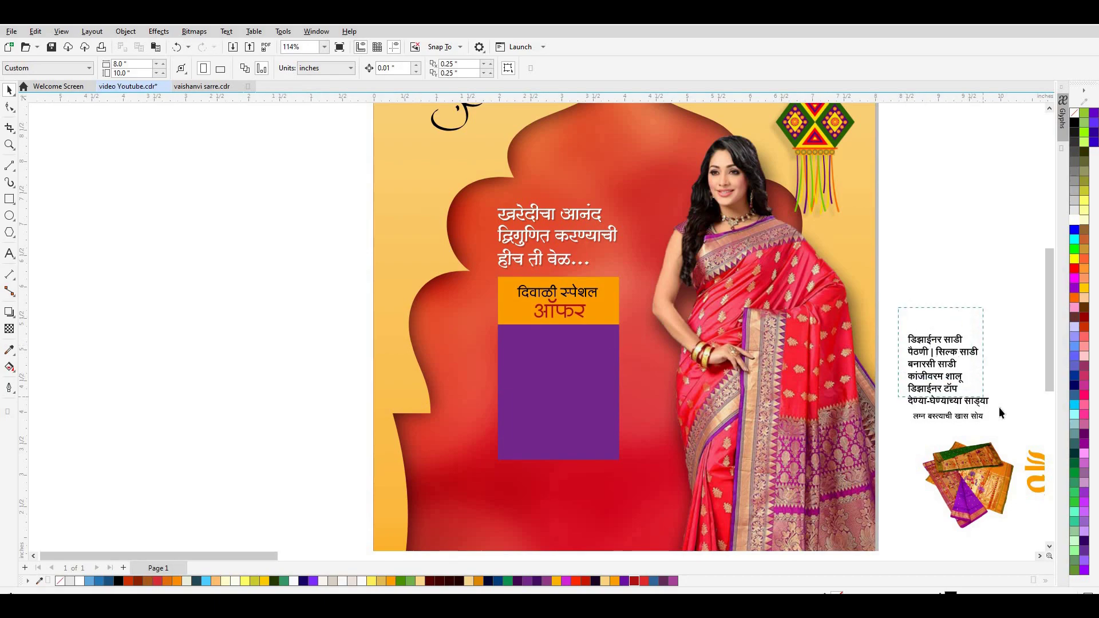
# Step: PowerClip the saree-type list into the purple box, make it white, and start a bar below it
pyautogui.moveTo(948, 376)
pyautogui.mouseDown()
pyautogui.moveTo(558, 390)
pyautogui.moveTo(558, 373)
pyautogui.mouseUp()
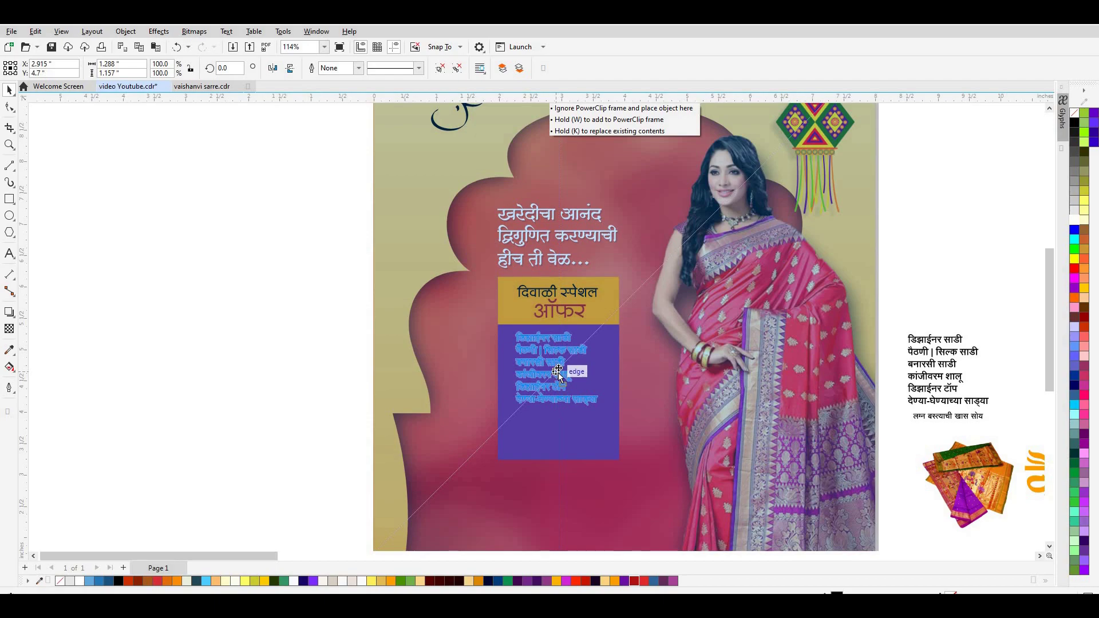
pyautogui.moveTo(559, 373); pyautogui.dragTo(558, 372)
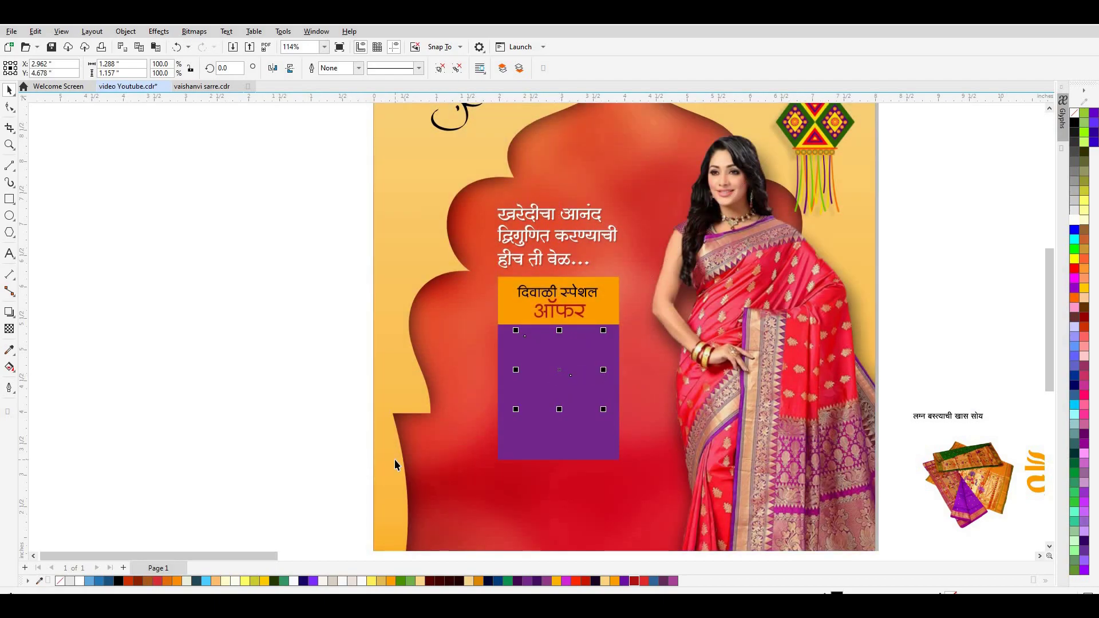
pyautogui.click(80, 579)
pyautogui.press('Escape')
pyautogui.click(10, 199)
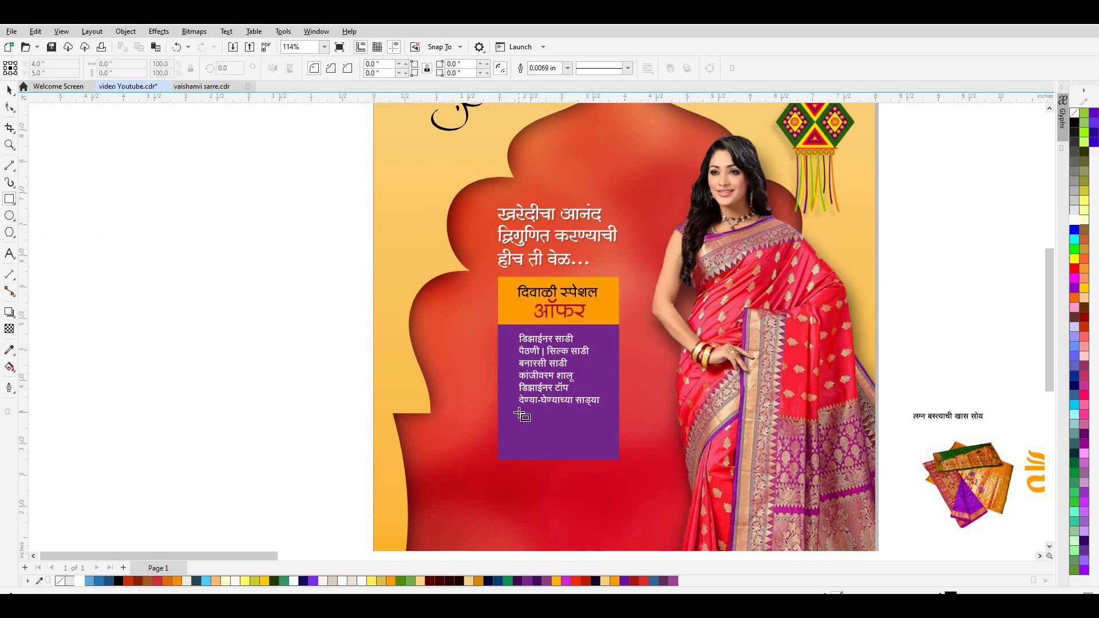
pyautogui.moveTo(518, 413); pyautogui.dragTo(608, 426)
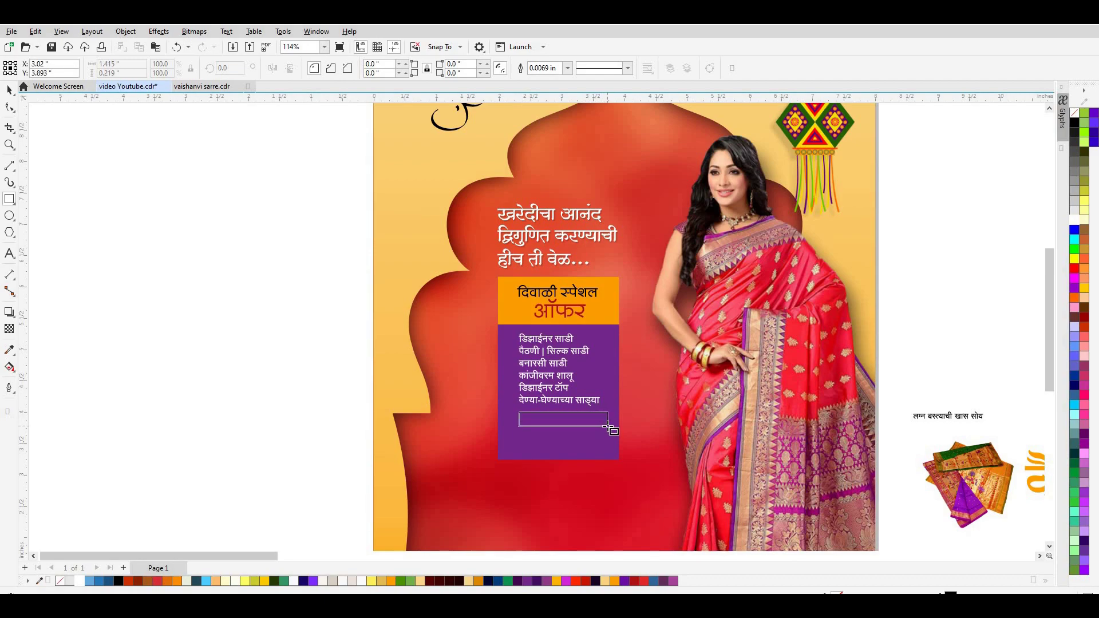
# Step: Finish the thin bar, PowerClip it into the purple box, and fill it red
pyautogui.moveTo(608, 426); pyautogui.dragTo(614, 427)
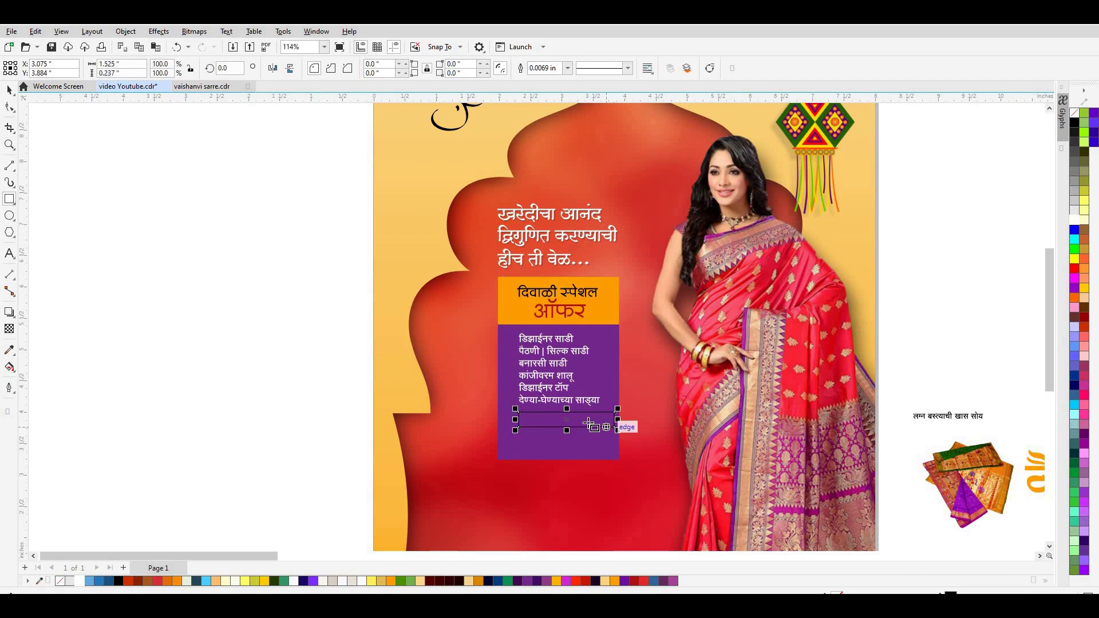
pyautogui.click(10, 90)
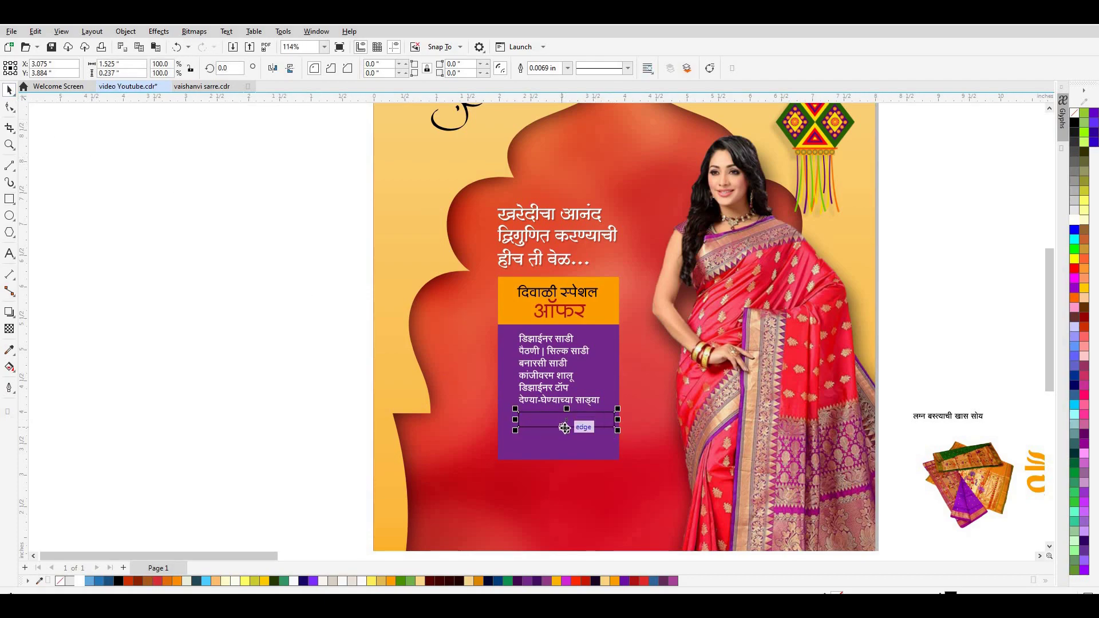
pyautogui.scroll(2, 564, 428)
pyautogui.moveTo(564, 416); pyautogui.dragTo(558, 422)
pyautogui.press('Escape')
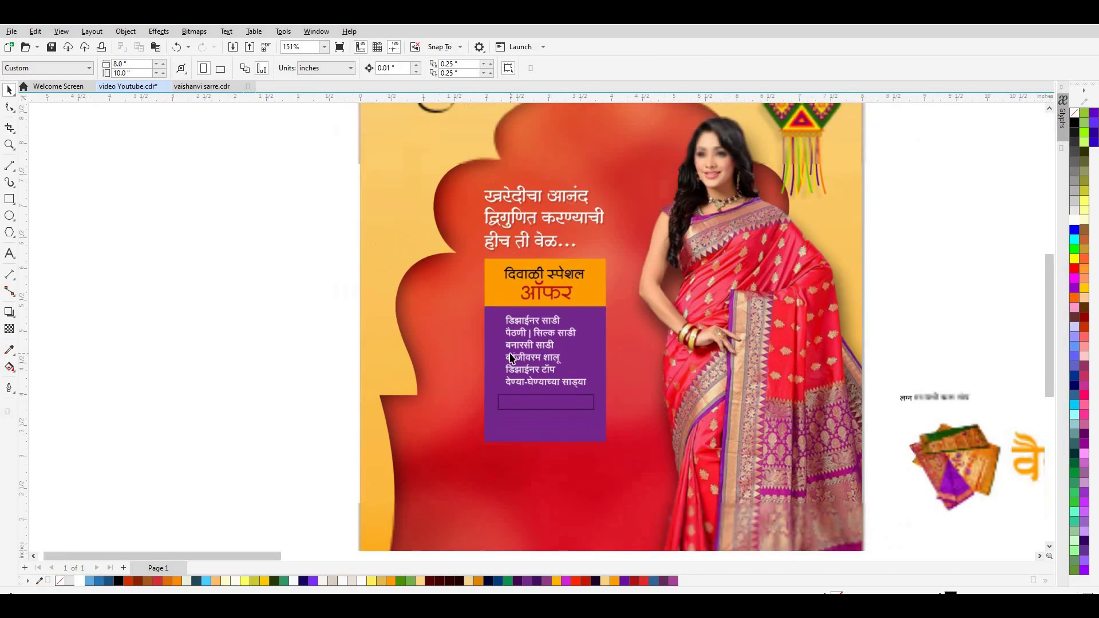
pyautogui.scroll(-2, 508, 355)
pyautogui.click(535, 386)
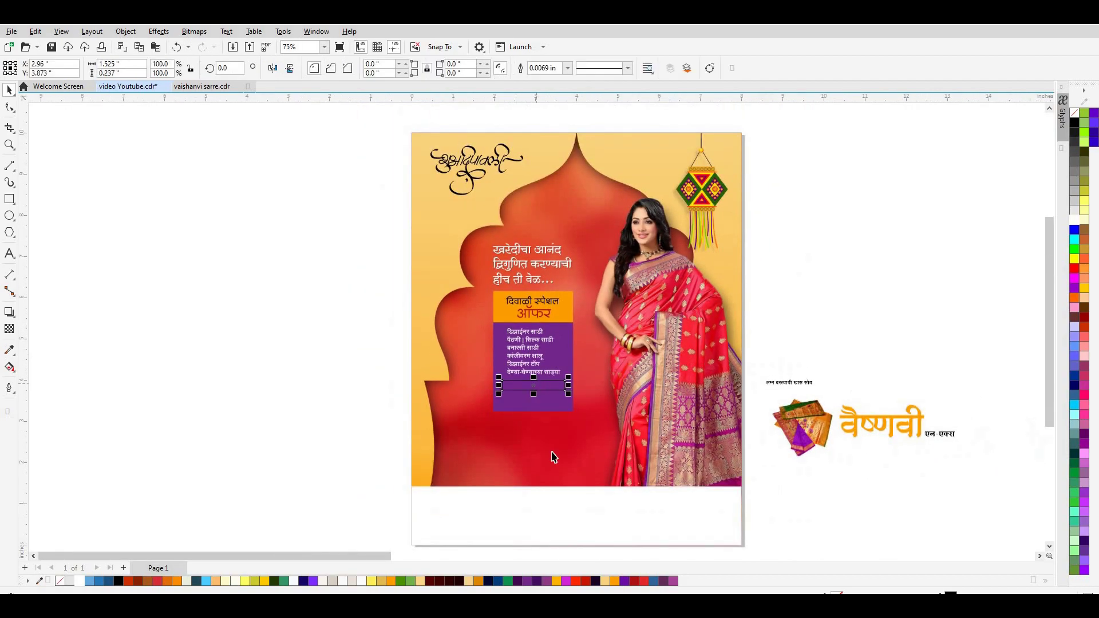
pyautogui.click(644, 582)
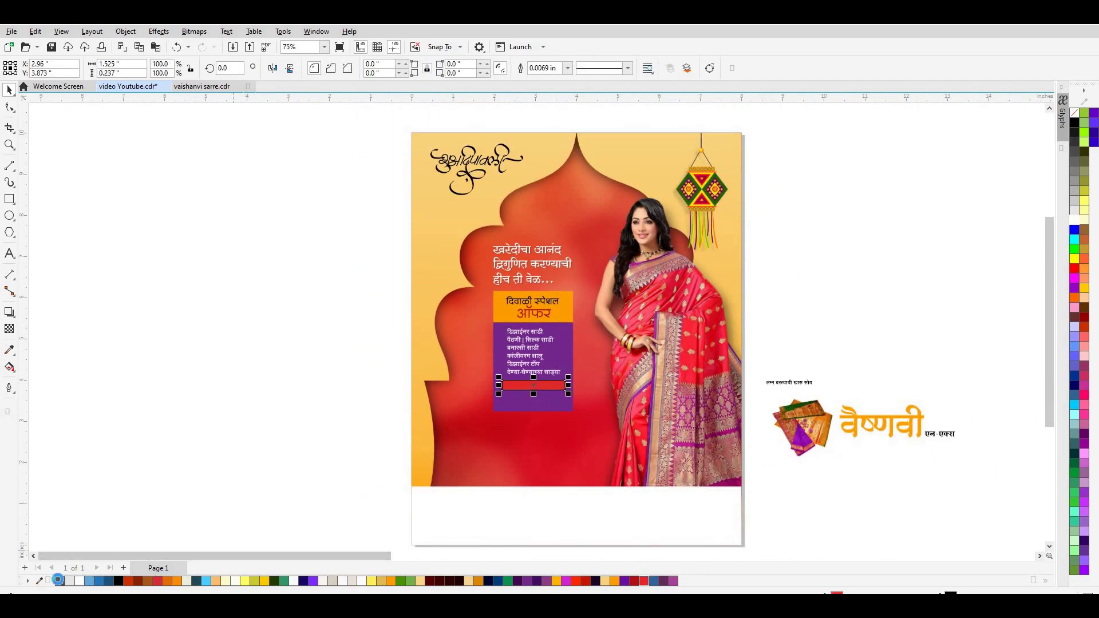
# Step: Move the white line लग्न बस्त्याची खास सोय onto the red bar
pyautogui.click(790, 383)
pyautogui.moveTo(790, 383); pyautogui.dragTo(534, 385)
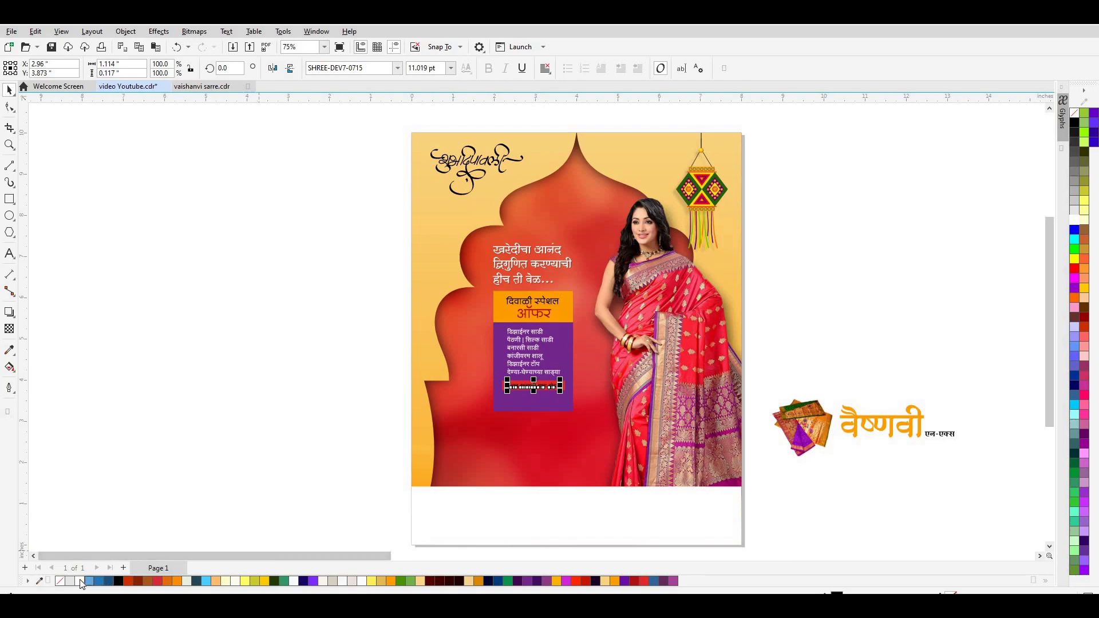
pyautogui.scroll(5, 536, 393)
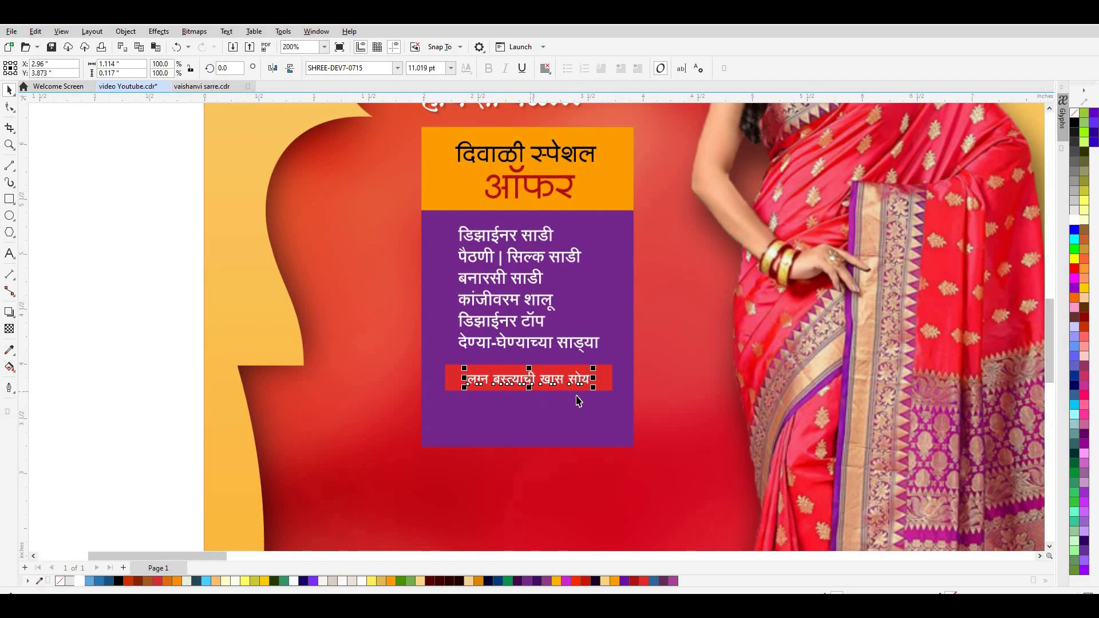
pyautogui.moveTo(593, 387); pyautogui.dragTo(609, 395)
pyautogui.hotkey('ctrl', 'z')
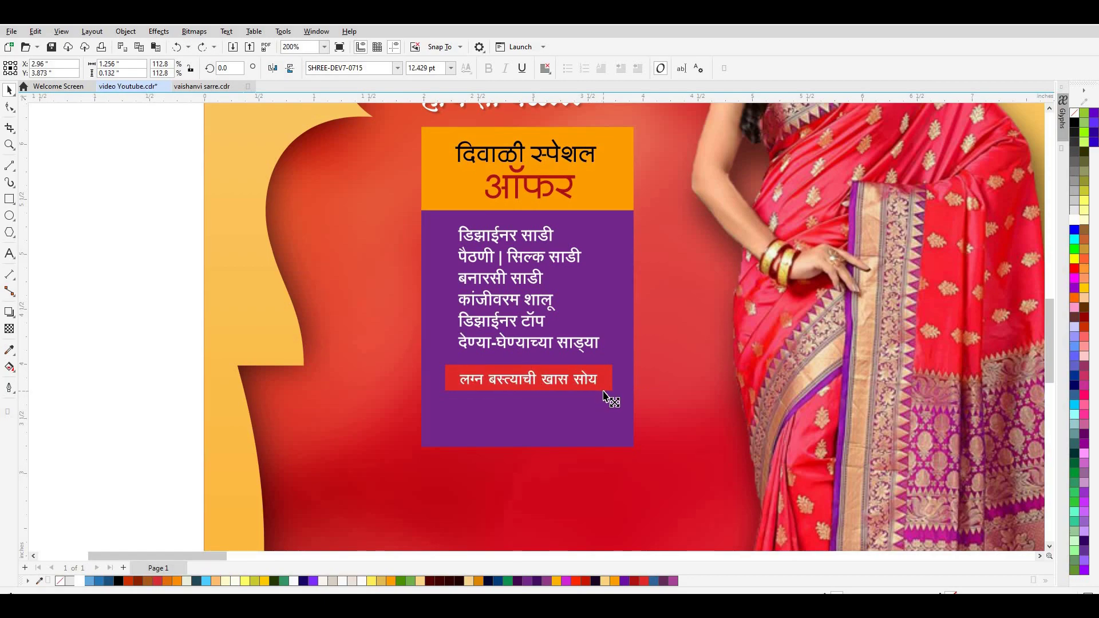
pyautogui.click(182, 385)
pyautogui.scroll(-3, 511, 299)
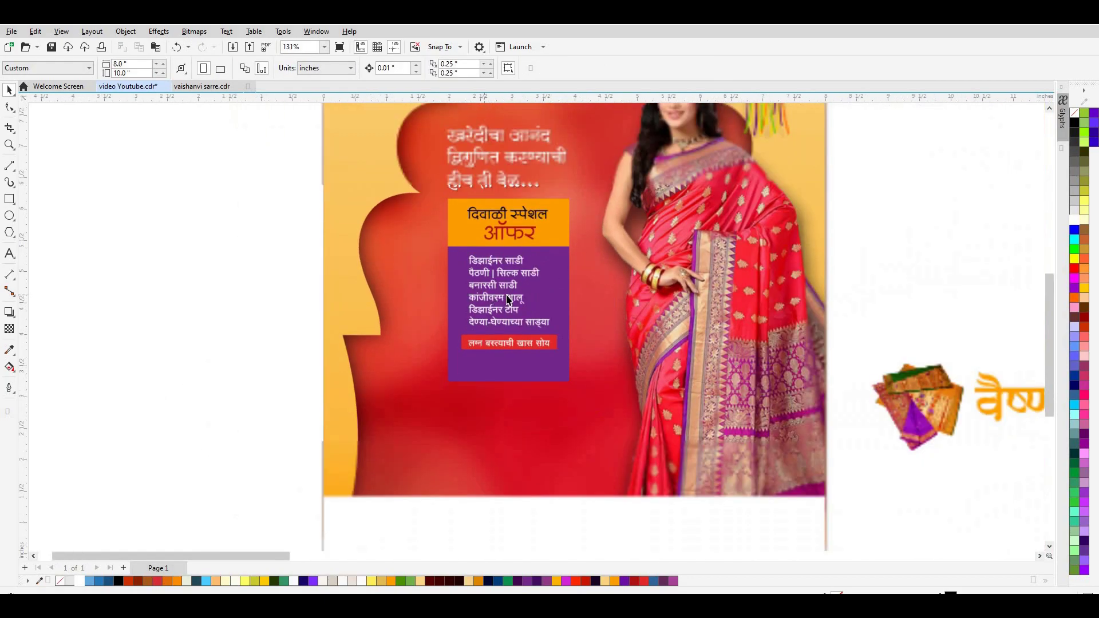
pyautogui.scroll(-1, 512, 299)
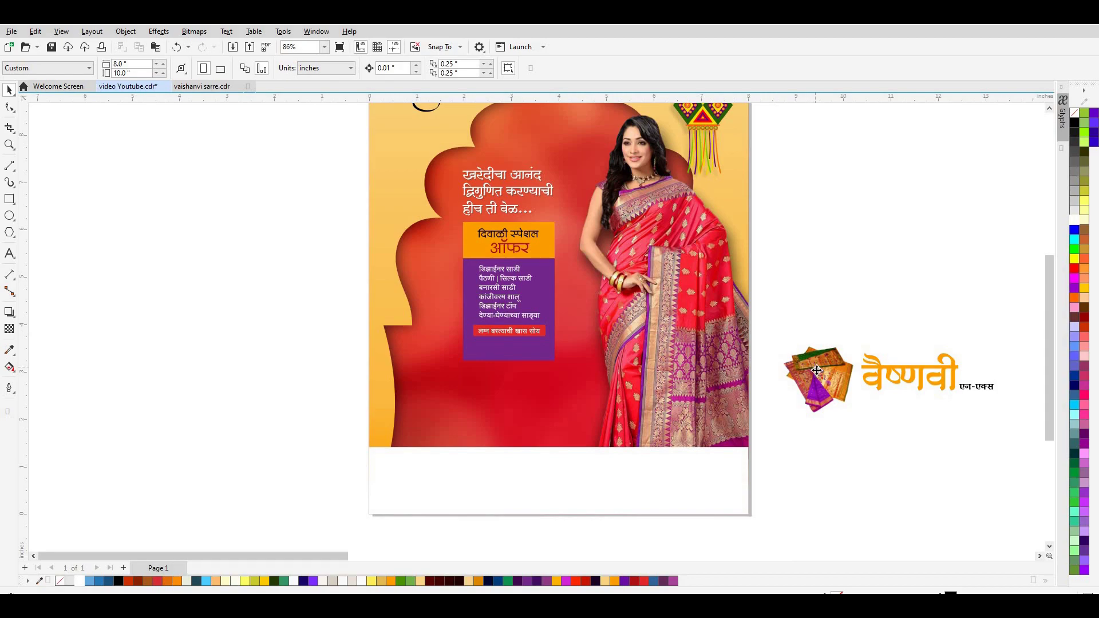
# Step: Move the saree bundle to the poster's lower left, in front of the offer box, and enlarge it
pyautogui.moveTo(817, 371); pyautogui.dragTo(473, 370)
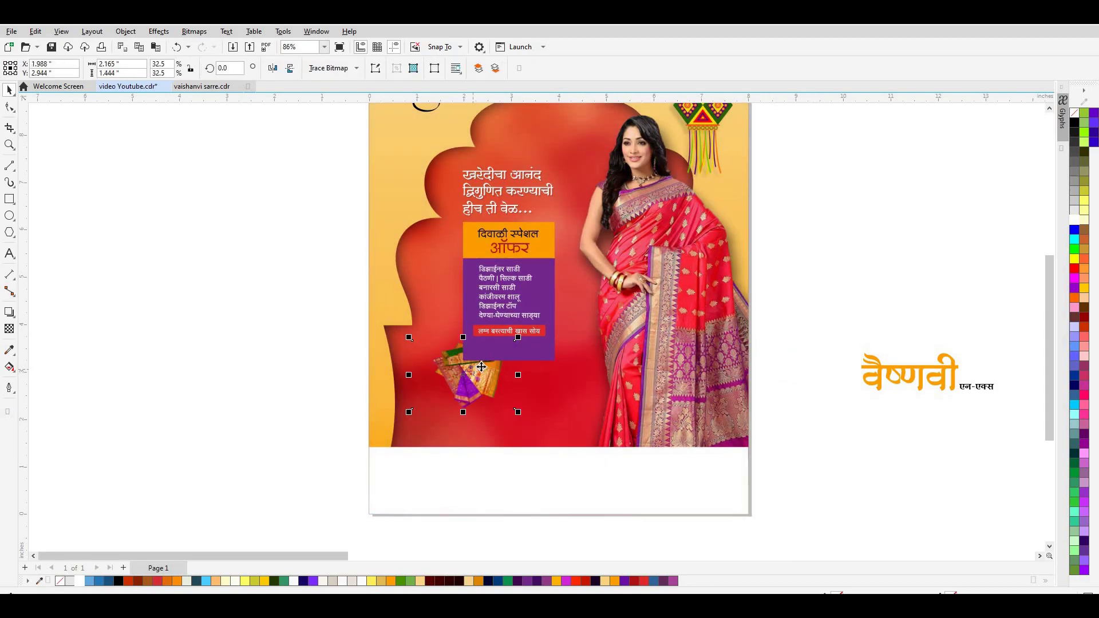
pyautogui.hotkey('shift', 'pageup')
pyautogui.moveTo(518, 412)
pyautogui.mouseDown()
pyautogui.moveTo(573, 450)
pyautogui.moveTo(480, 411)
pyautogui.mouseUp()
pyautogui.moveTo(546, 445); pyautogui.dragTo(570, 458)
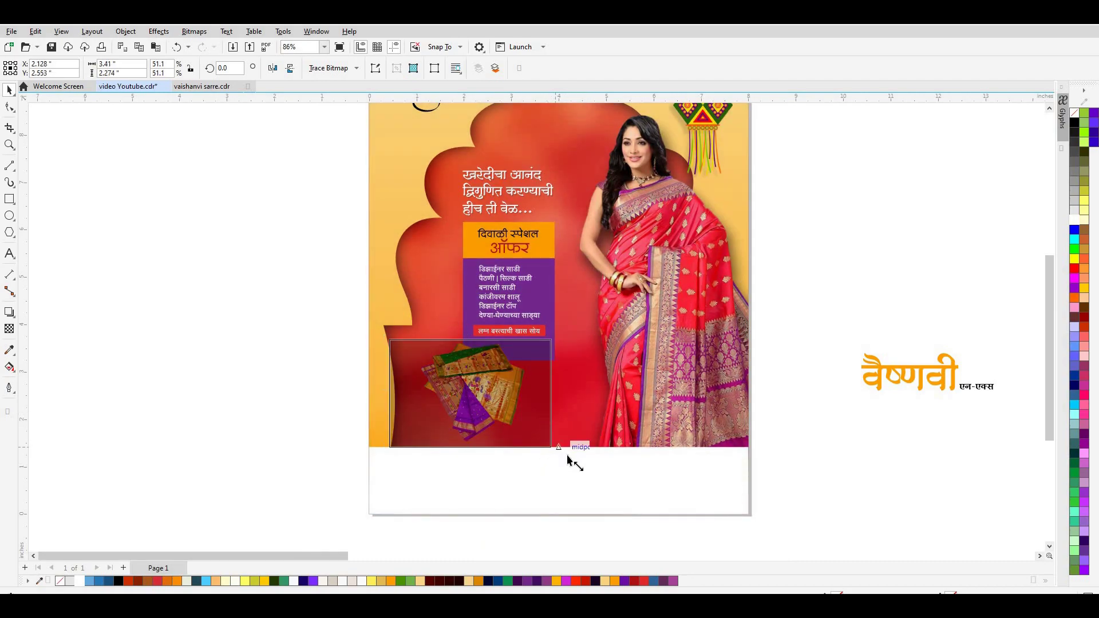
pyautogui.moveTo(496, 411)
pyautogui.mouseDown()
pyautogui.moveTo(489, 405)
pyautogui.moveTo(516, 410)
pyautogui.moveTo(489, 410)
pyautogui.mouseUp()
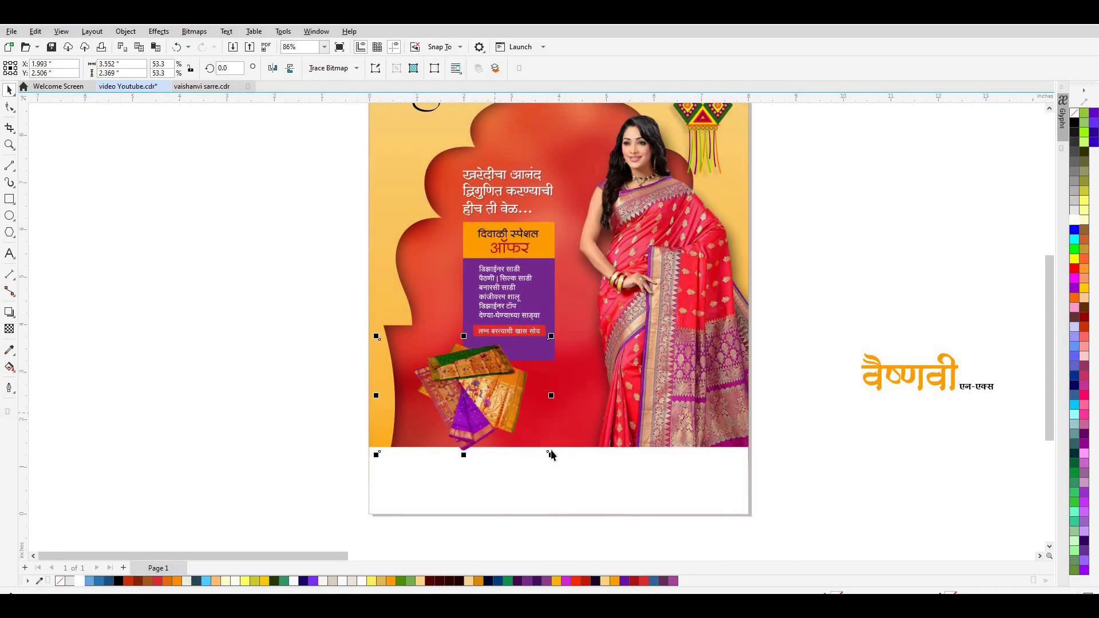
pyautogui.moveTo(377, 456); pyautogui.dragTo(381, 456)
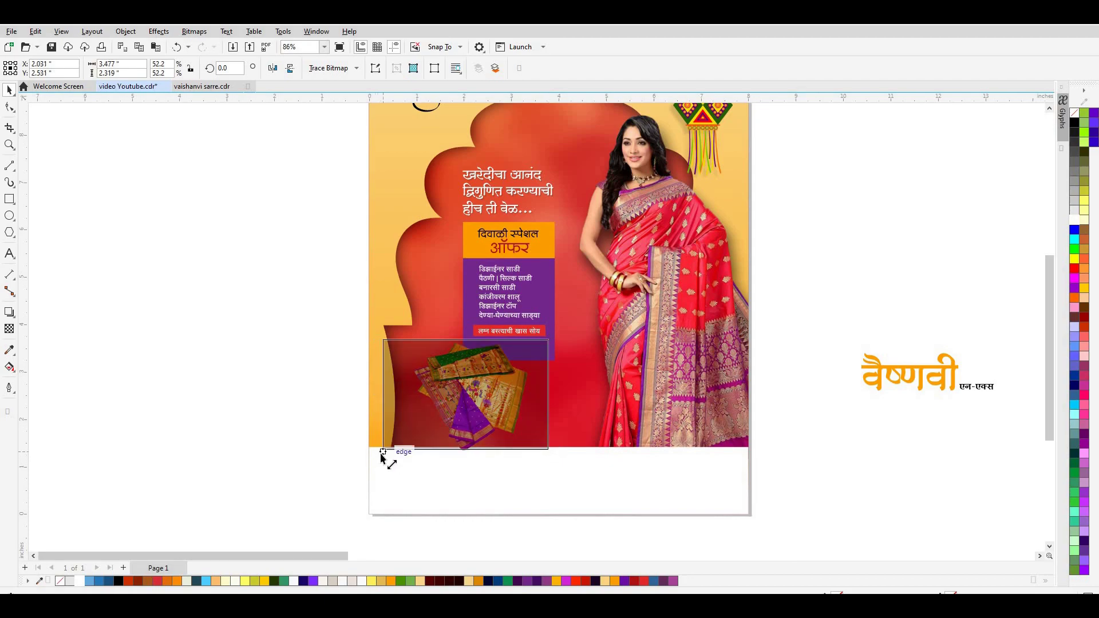
# Step: Give the saree bundle a drop shadow pulled in close behind it
pyautogui.click(9, 312)
pyautogui.click(52, 68)
pyautogui.moveTo(467, 394)
pyautogui.mouseDown()
pyautogui.moveTo(551, 470)
pyautogui.moveTo(527, 447)
pyautogui.mouseUp()
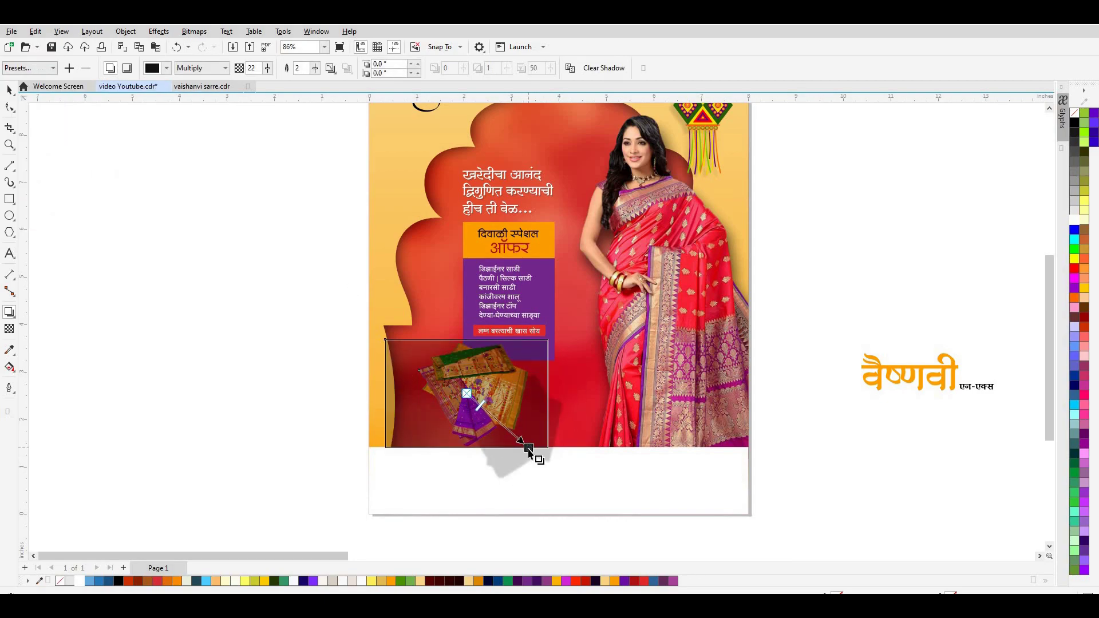
pyautogui.moveTo(528, 448)
pyautogui.mouseDown()
pyautogui.moveTo(549, 413)
pyautogui.moveTo(551, 427)
pyautogui.moveTo(501, 410)
pyautogui.mouseUp()
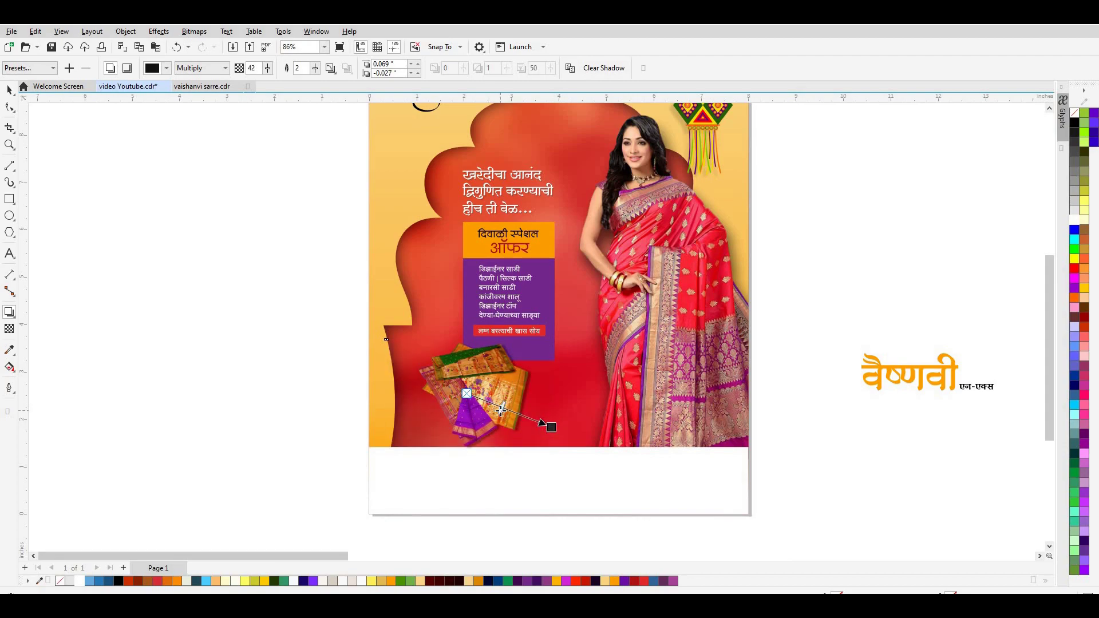
pyautogui.click(9, 90)
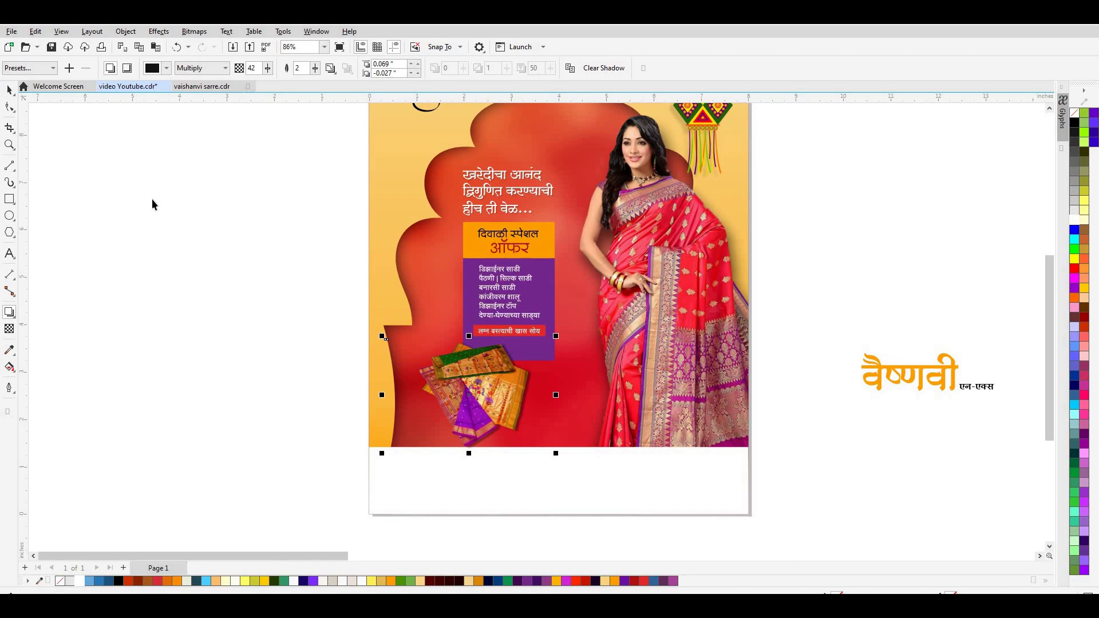
pyautogui.click(152, 201)
pyautogui.scroll(-2, 564, 314)
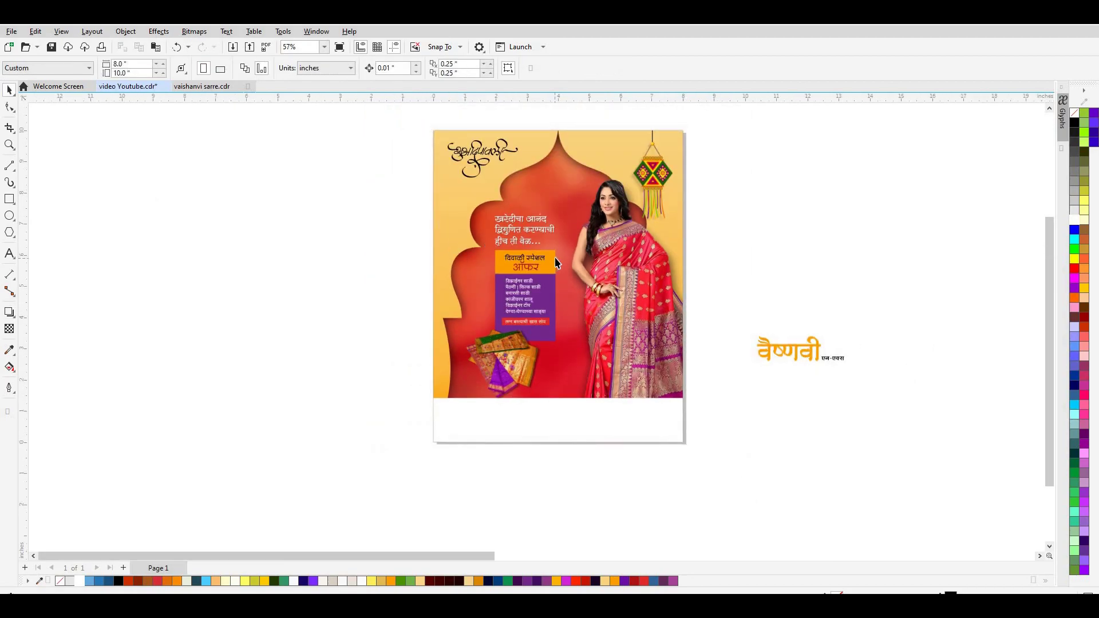
pyautogui.scroll(1, 555, 263)
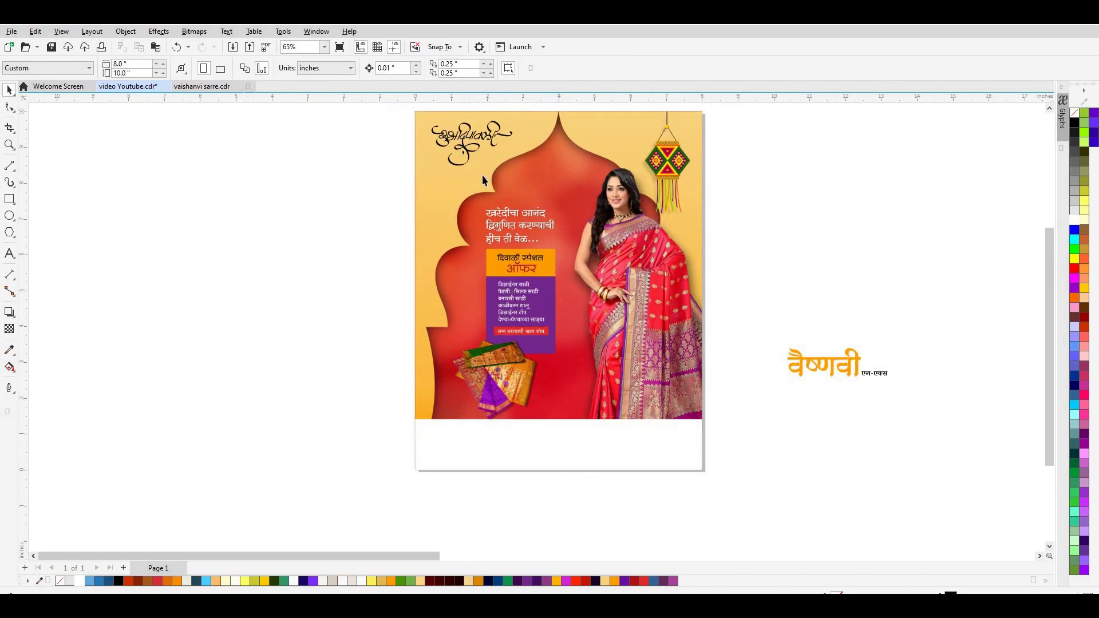
pyautogui.click(470, 150)
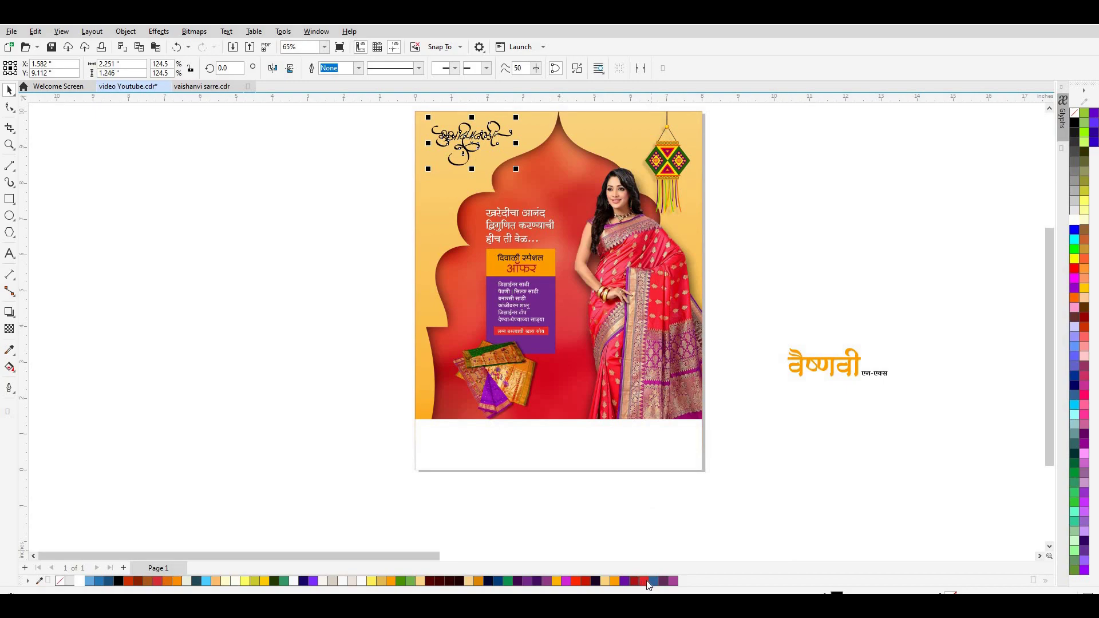
# Step: Fill the top-left greeting calligraphy solid dark red, discarding a trial interactive gradient
pyautogui.click(647, 580)
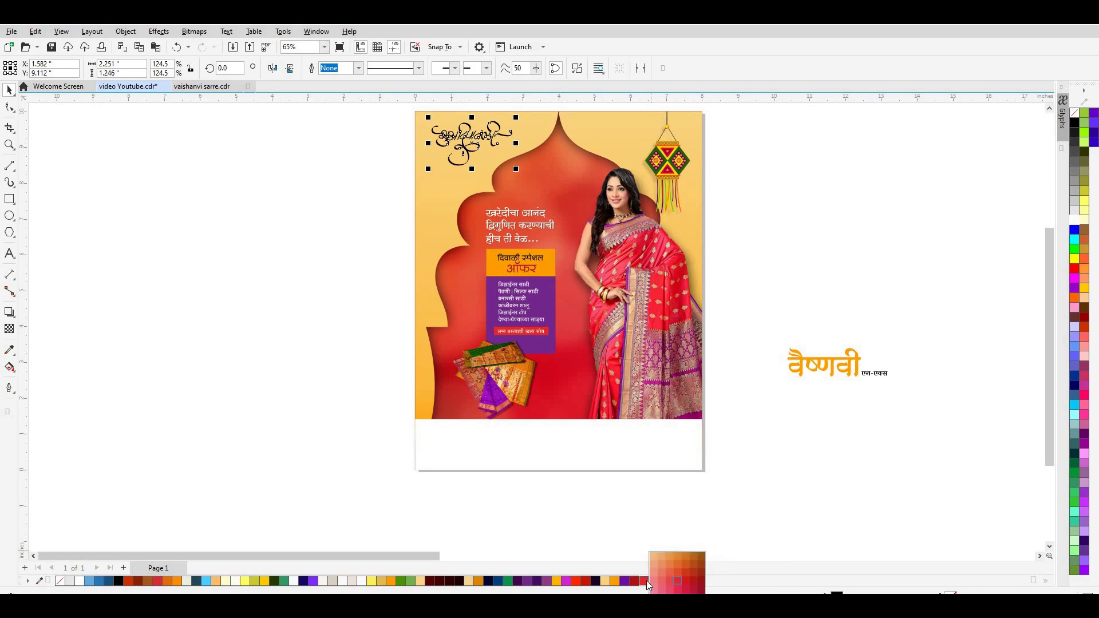
pyautogui.click(703, 584)
pyautogui.press('Escape')
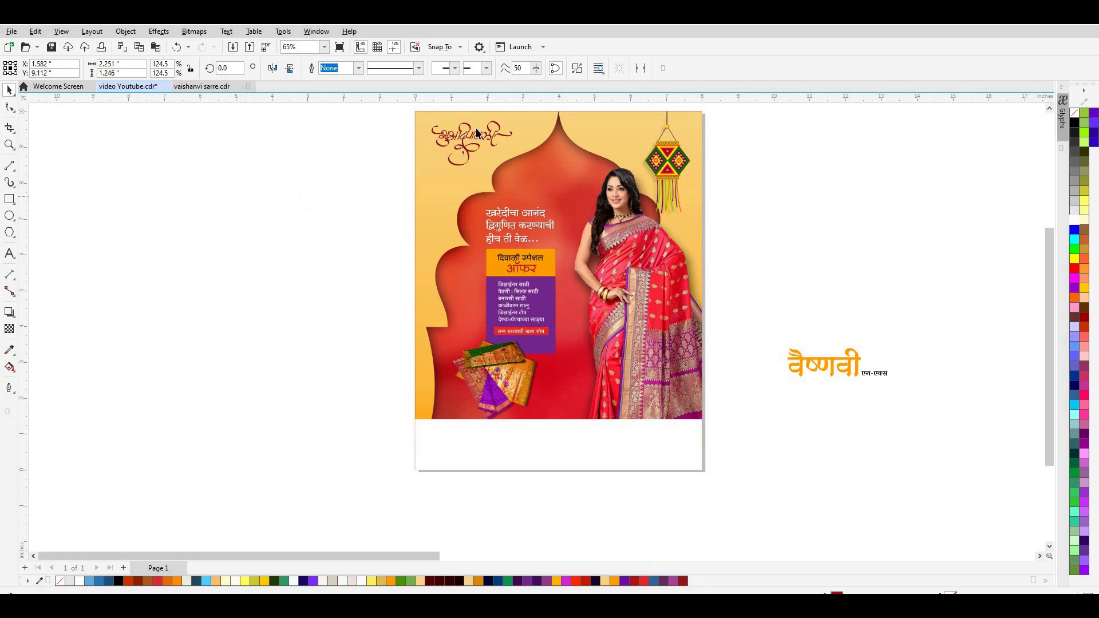
pyautogui.scroll(2, 479, 118)
pyautogui.click(484, 143)
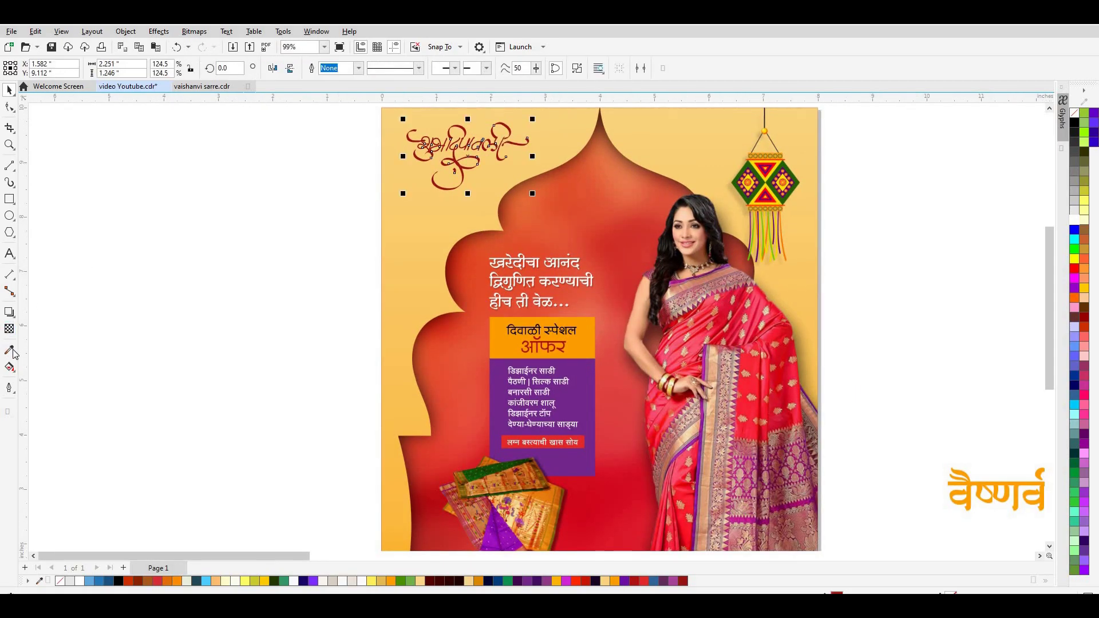
pyautogui.click(14, 375)
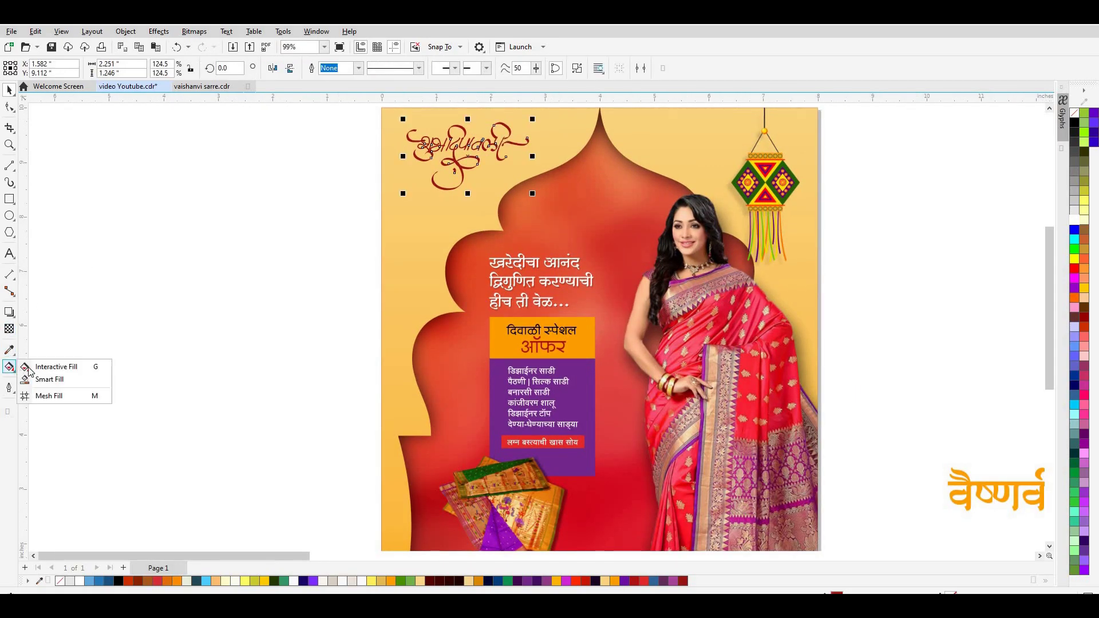
pyautogui.click(46, 367)
pyautogui.moveTo(421, 165); pyautogui.dragTo(504, 126)
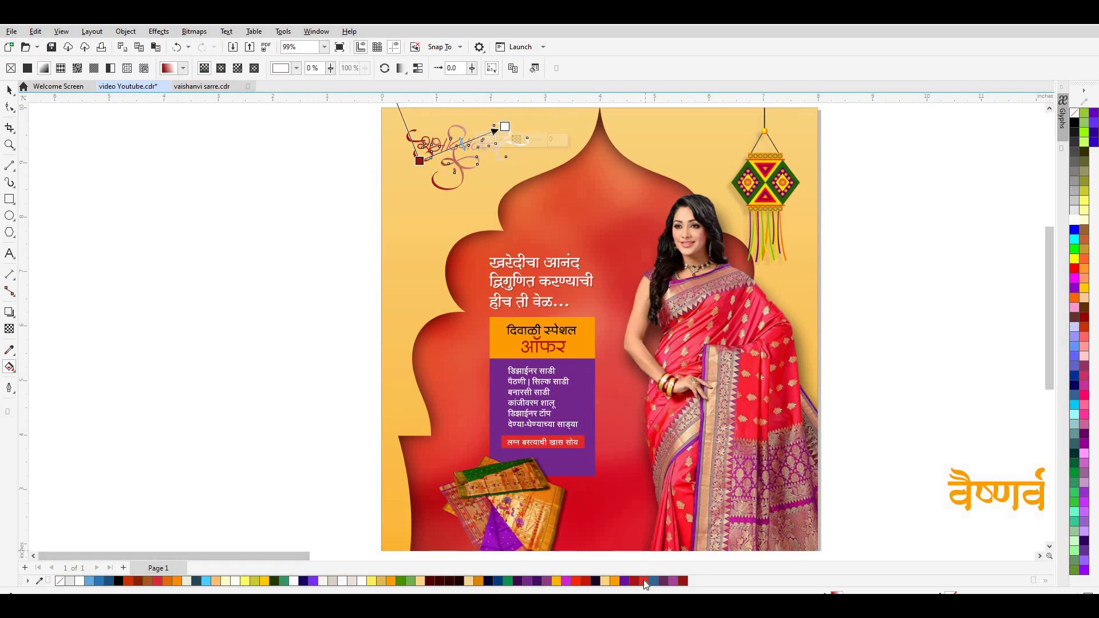
pyautogui.click(645, 582)
pyautogui.click(9, 90)
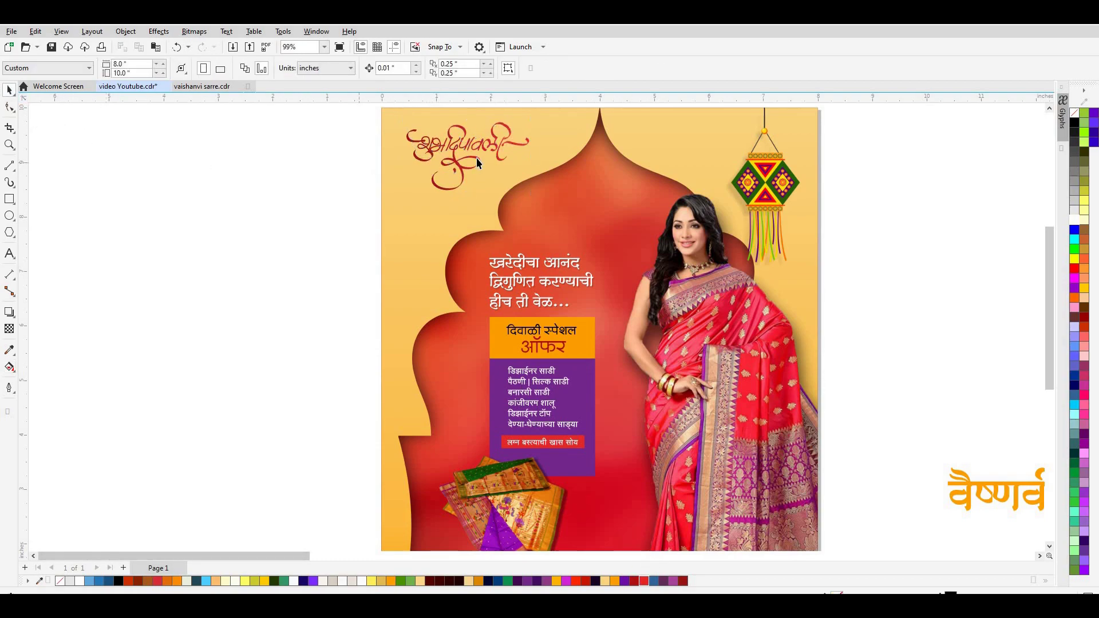
pyautogui.scroll(-2, 476, 157)
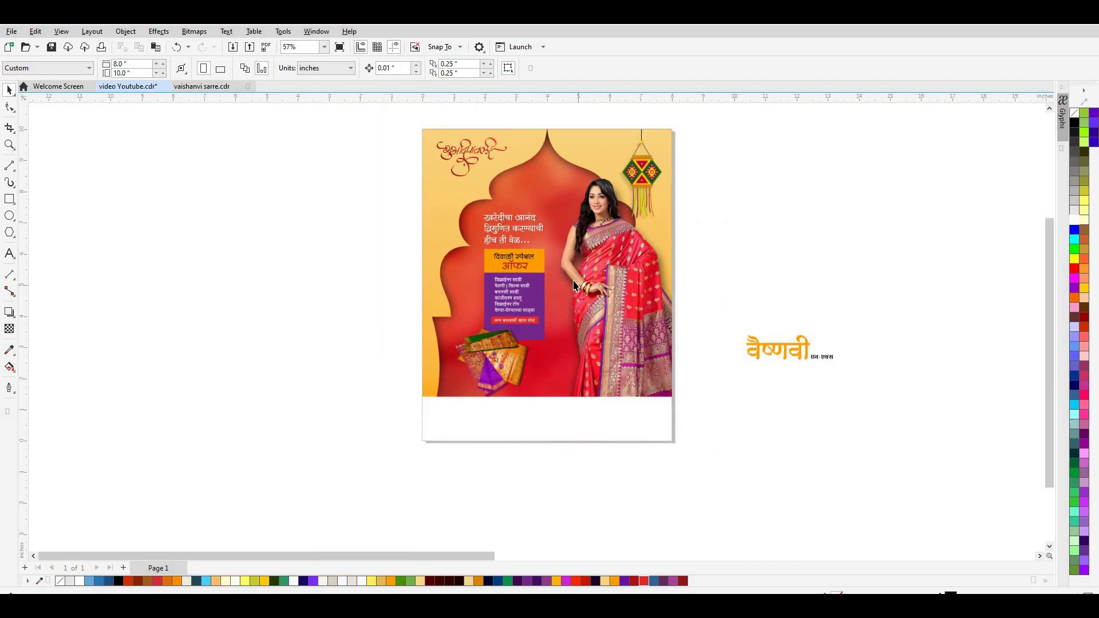
# Step: Move the वैष्णवी logo into the footer and give it a dark red-to-orange linear gradient
pyautogui.moveTo(770, 360); pyautogui.dragTo(553, 417)
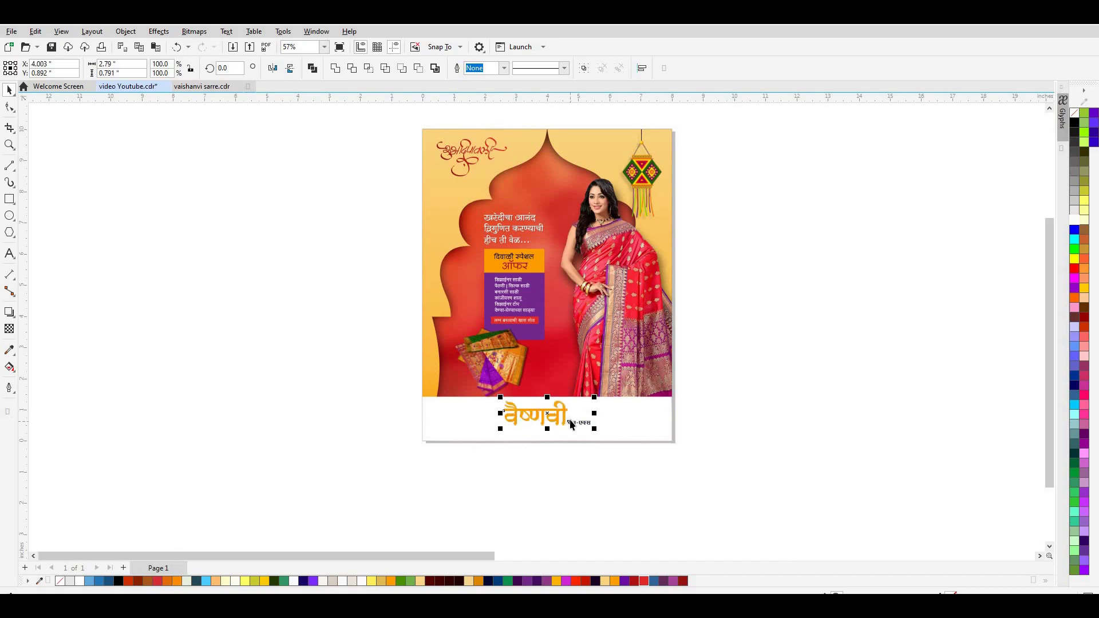
pyautogui.click(355, 223)
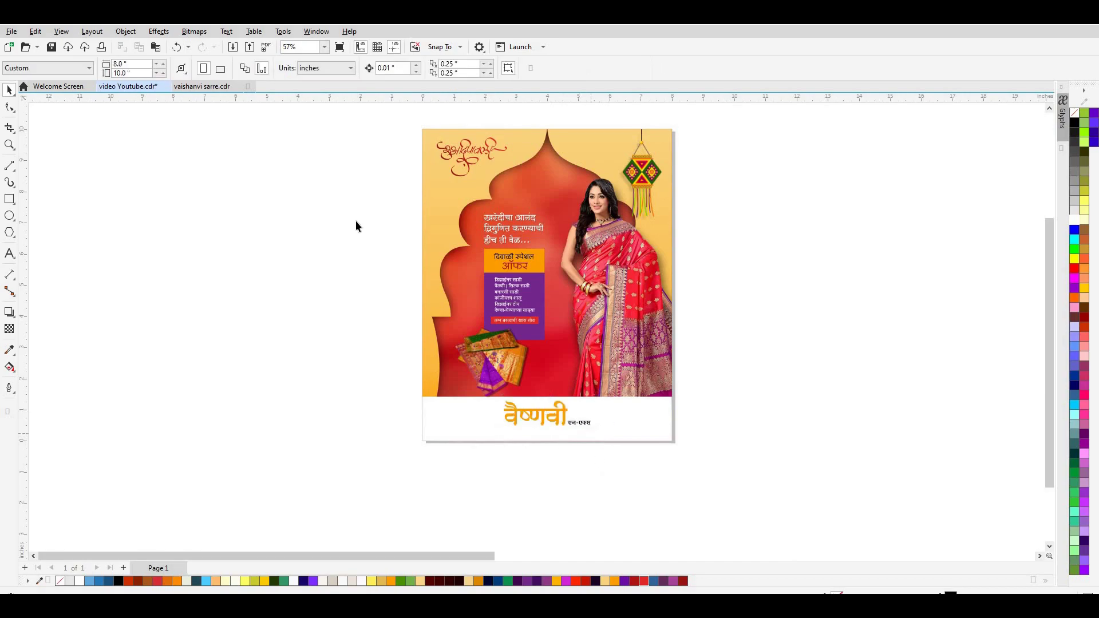
pyautogui.click(566, 413)
pyautogui.click(635, 582)
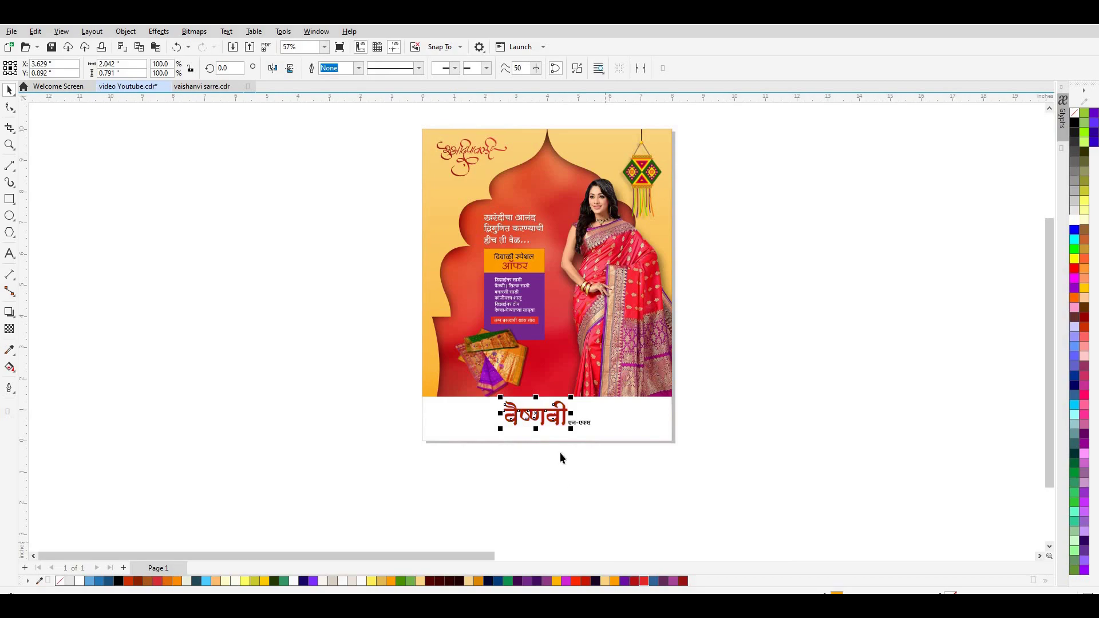
pyautogui.scroll(2, 547, 433)
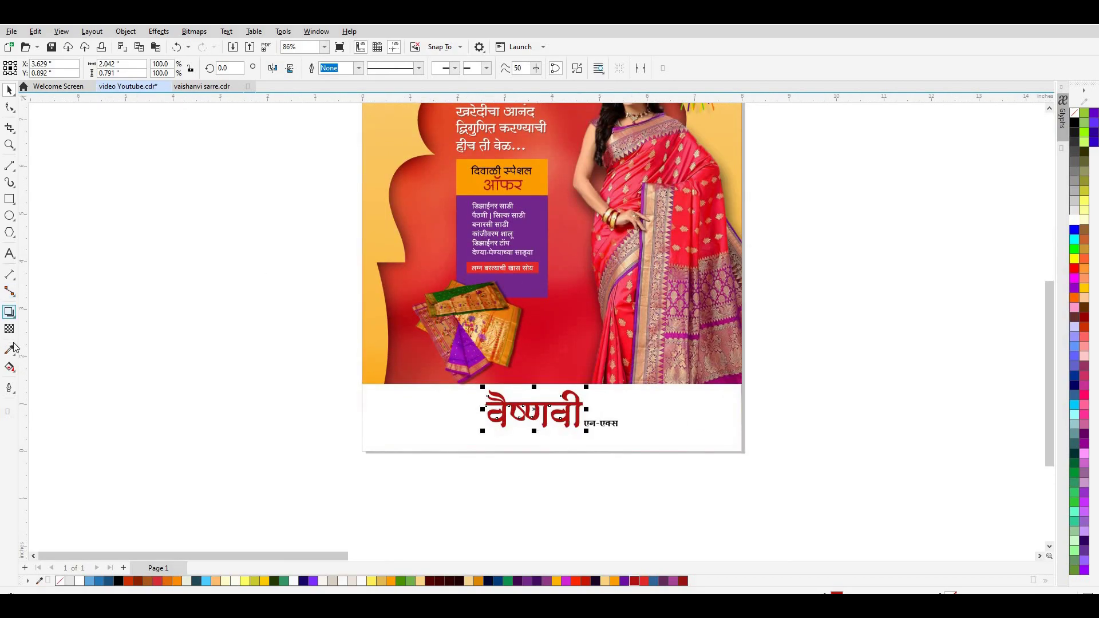
pyautogui.click(10, 367)
pyautogui.moveTo(488, 413); pyautogui.dragTo(576, 412)
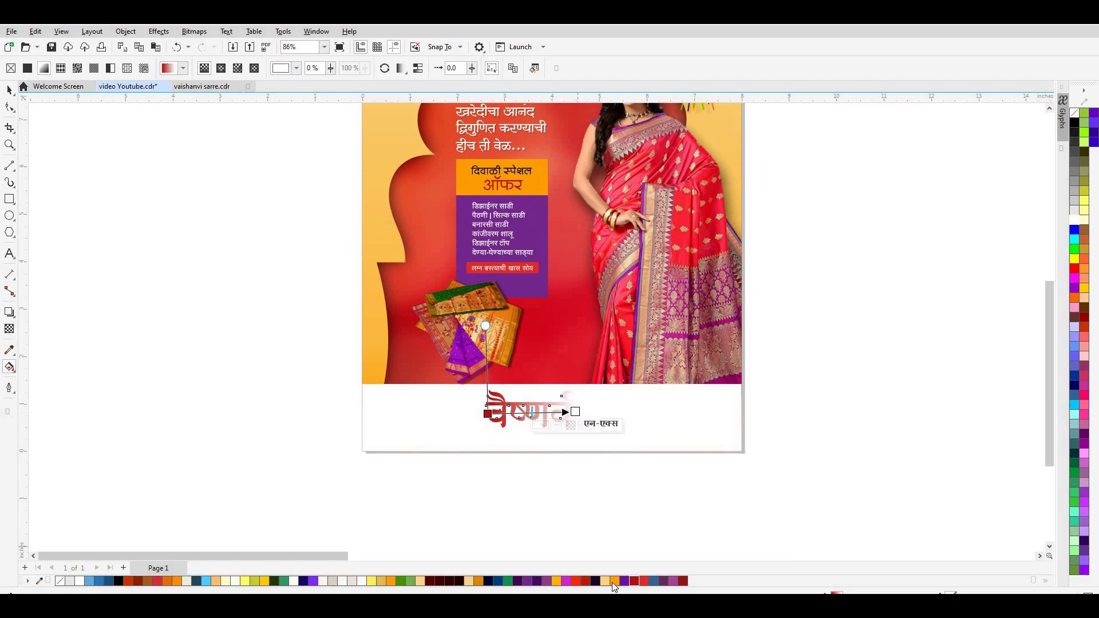
pyautogui.click(614, 582)
pyautogui.moveTo(575, 411); pyautogui.dragTo(579, 413)
pyautogui.press('space')
# Step: Shrink the वैष्णवी logo slightly and centre it in the white footer
pyautogui.click(469, 472)
pyautogui.moveTo(463, 476); pyautogui.dragTo(633, 385)
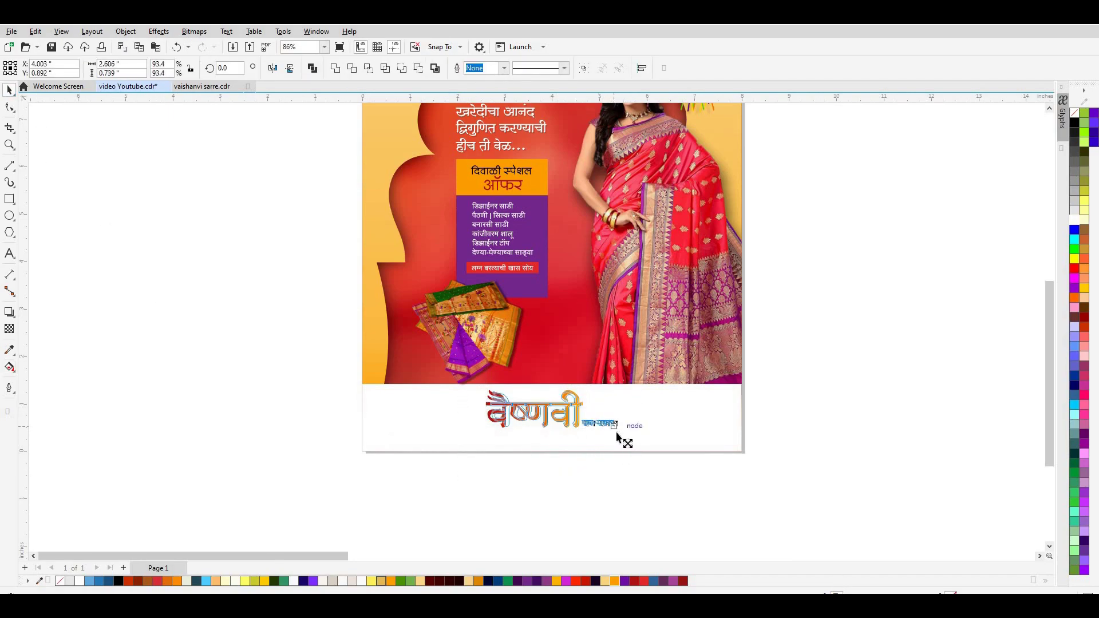
pyautogui.moveTo(625, 436); pyautogui.dragTo(615, 434)
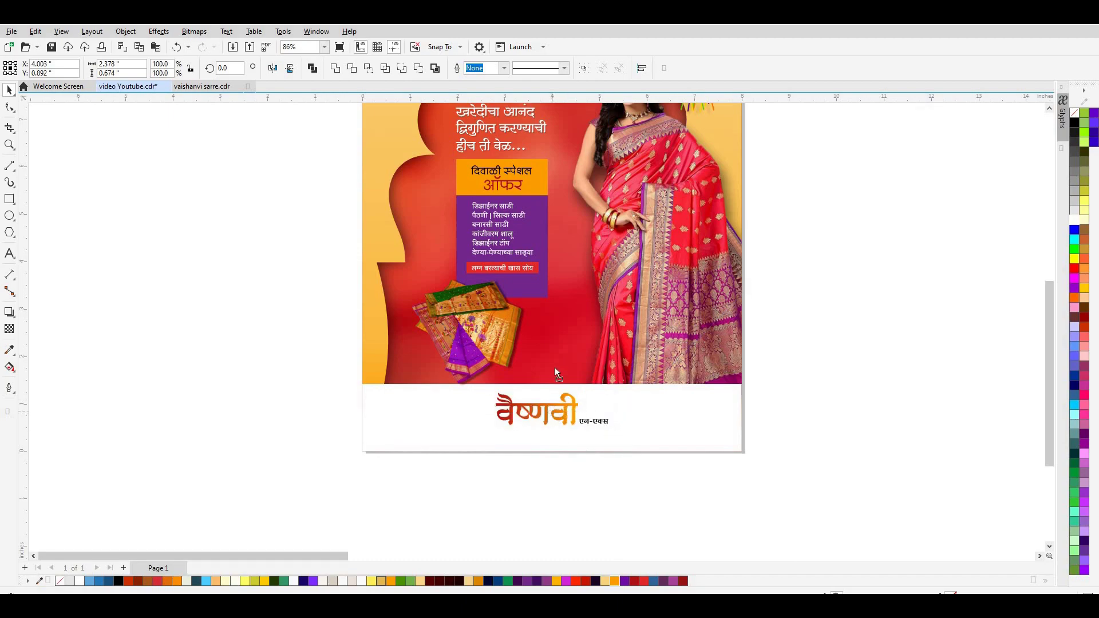
pyautogui.moveTo(553, 412); pyautogui.dragTo(561, 413)
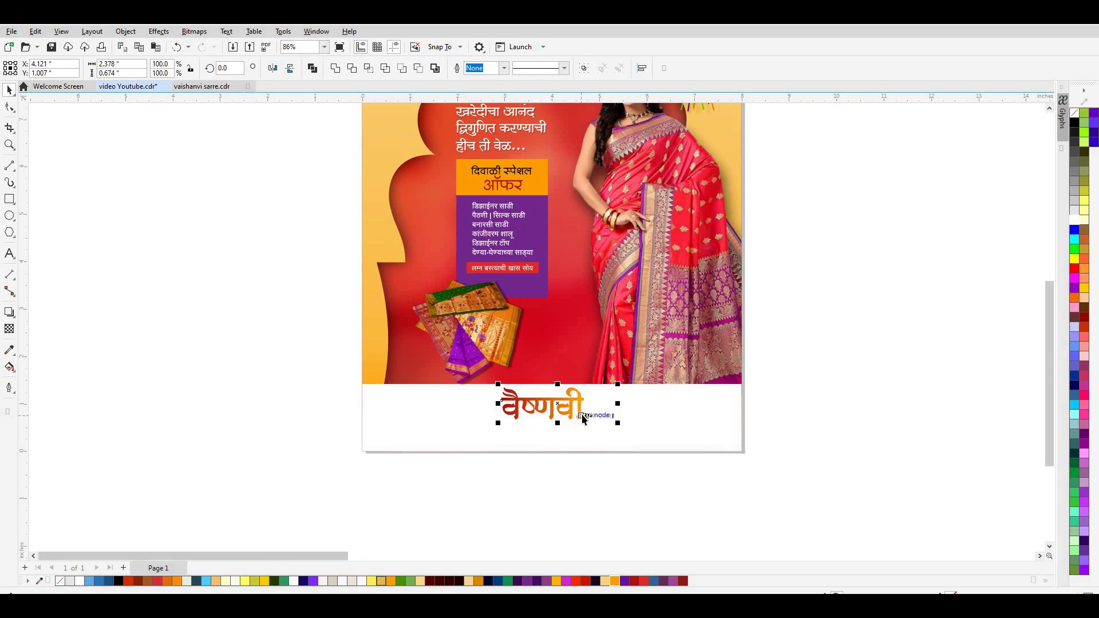
pyautogui.click(801, 424)
pyautogui.click(9, 199)
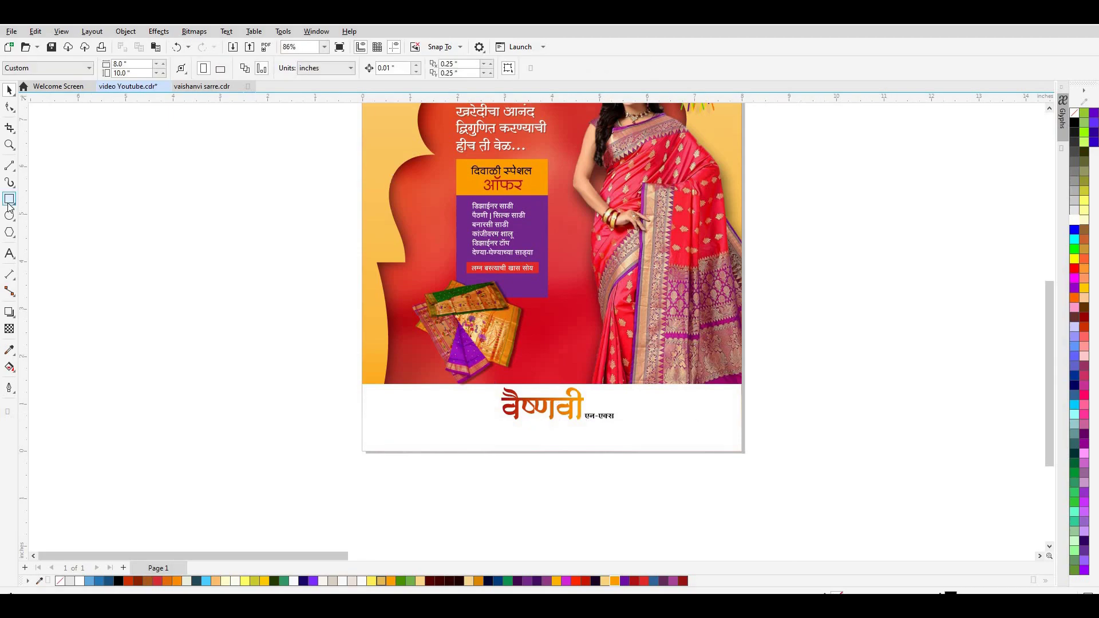
# Step: Draw a long thin orange strip across the footer, nudged just below the logo
pyautogui.moveTo(369, 423); pyautogui.dragTo(732, 434)
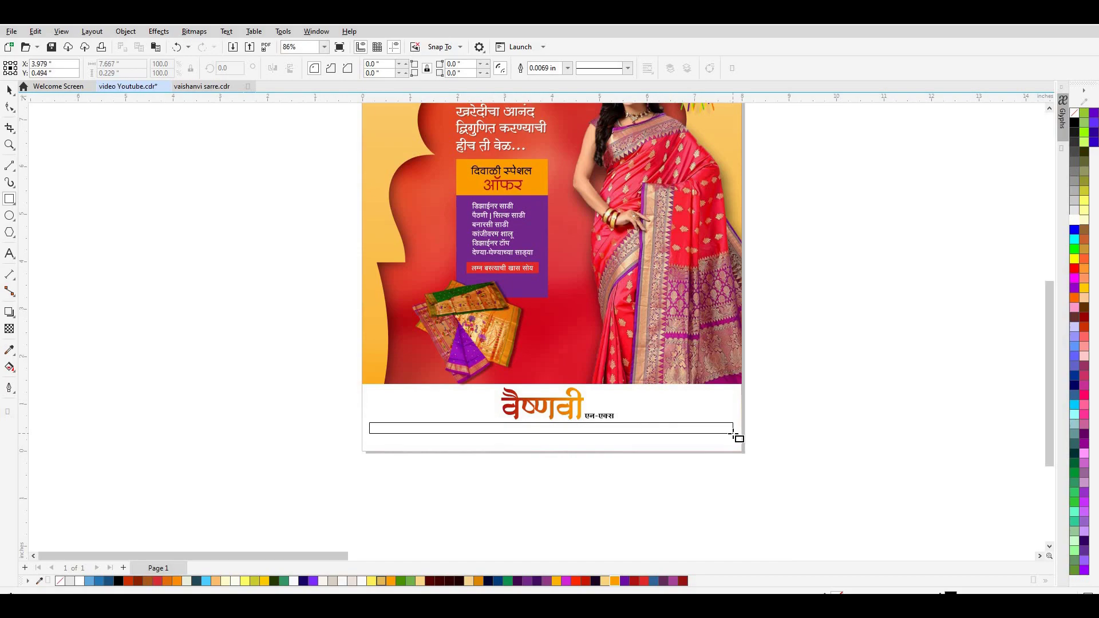
pyautogui.moveTo(739, 438); pyautogui.dragTo(739, 437)
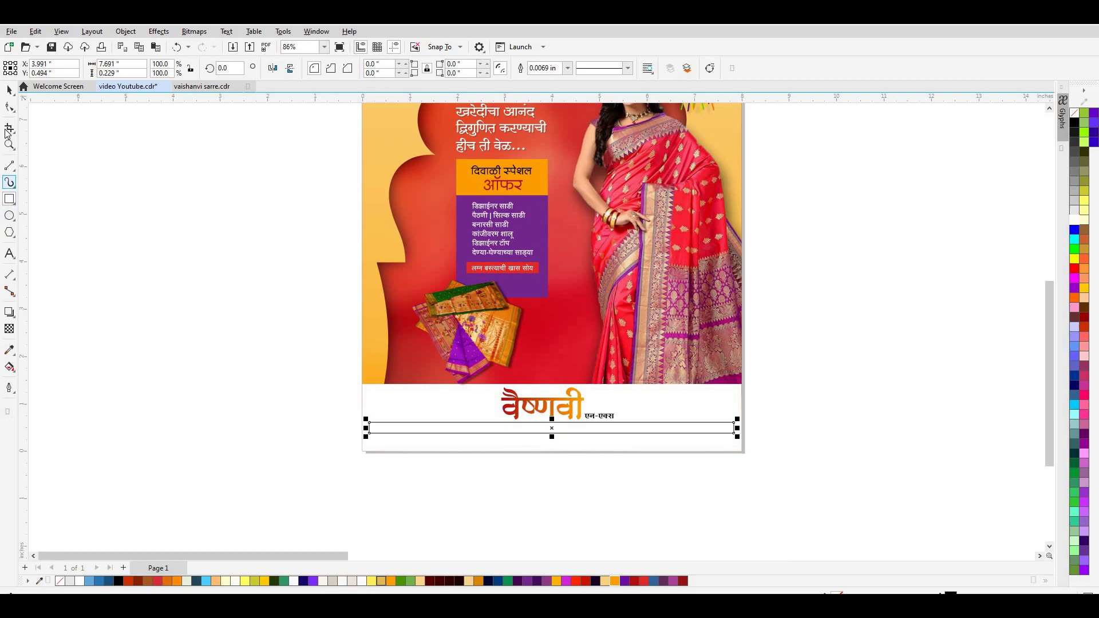
pyautogui.click(9, 90)
pyautogui.press('Down')
pyautogui.press('Down')
pyautogui.press('Down')
pyautogui.press('Down')
pyautogui.press('Down')
pyautogui.press('Down')
pyautogui.press('Down')
pyautogui.press('Down')
pyautogui.press('Down')
pyautogui.press('Down')
pyautogui.press('Down')
pyautogui.press('Down')
pyautogui.click(616, 580)
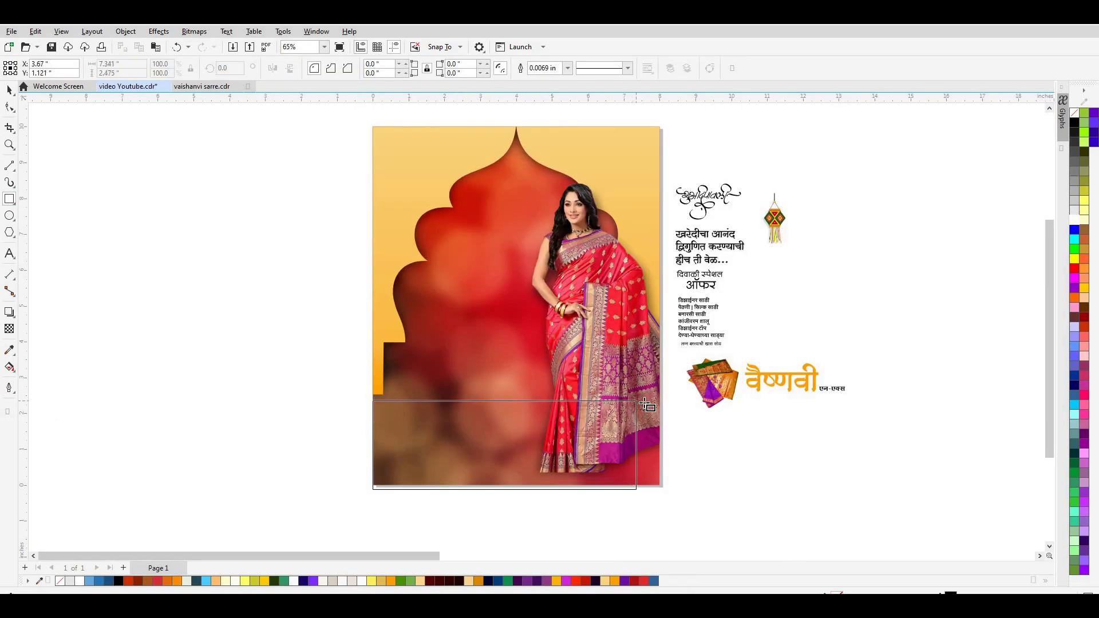
pyautogui.moveTo(645, 403); pyautogui.dragTo(660, 422)
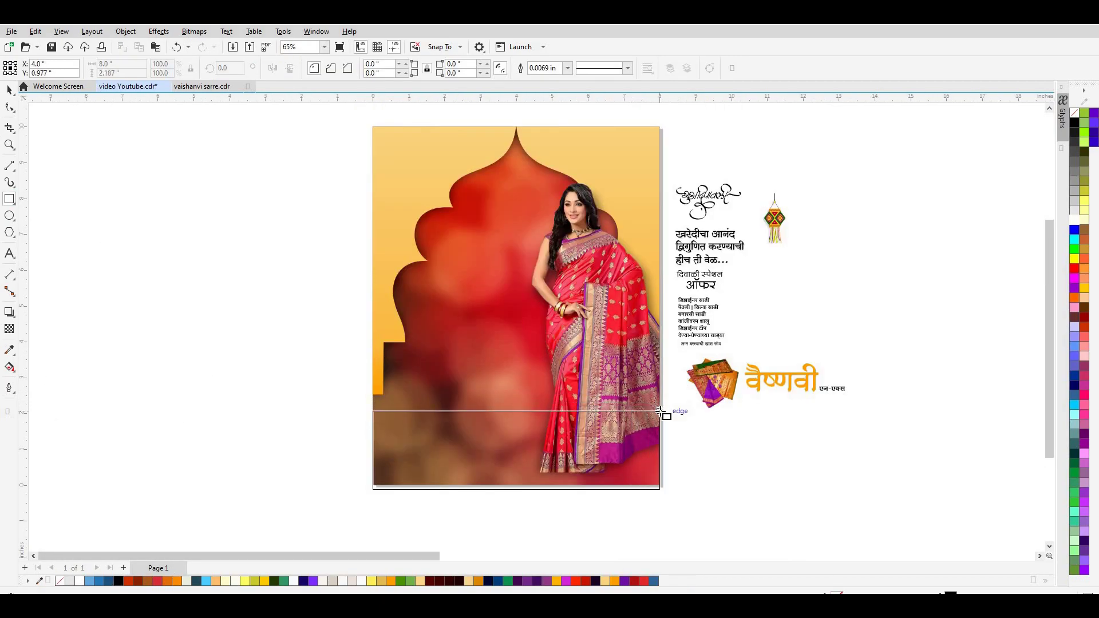
# Step: Redraw a full-width rectangle along the bottom of the page beneath the orange strip
pyautogui.moveTo(659, 422); pyautogui.dragTo(659, 422)
pyautogui.hotkey('ctrl', 'z')
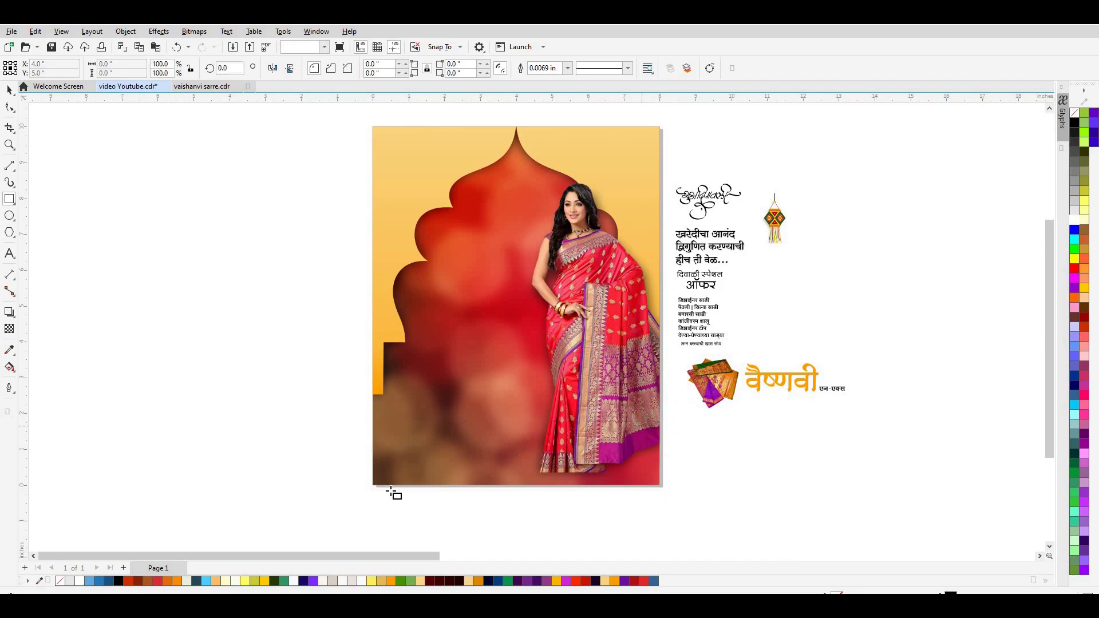
pyautogui.moveTo(372, 485); pyautogui.dragTo(659, 435)
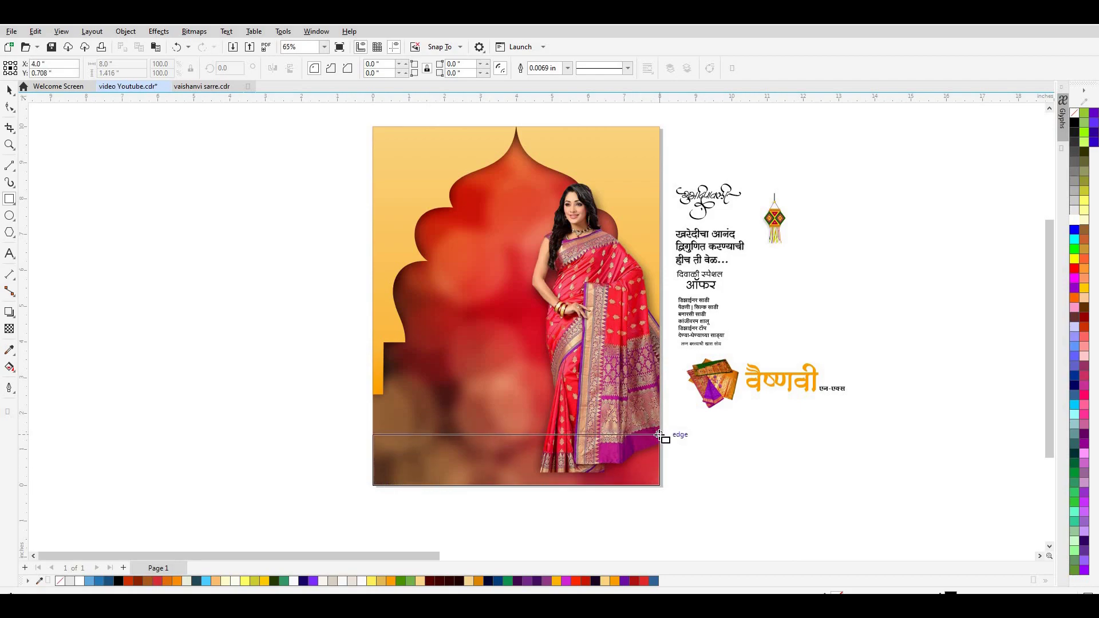
pyautogui.moveTo(659, 434); pyautogui.dragTo(660, 434)
pyautogui.click(8, 90)
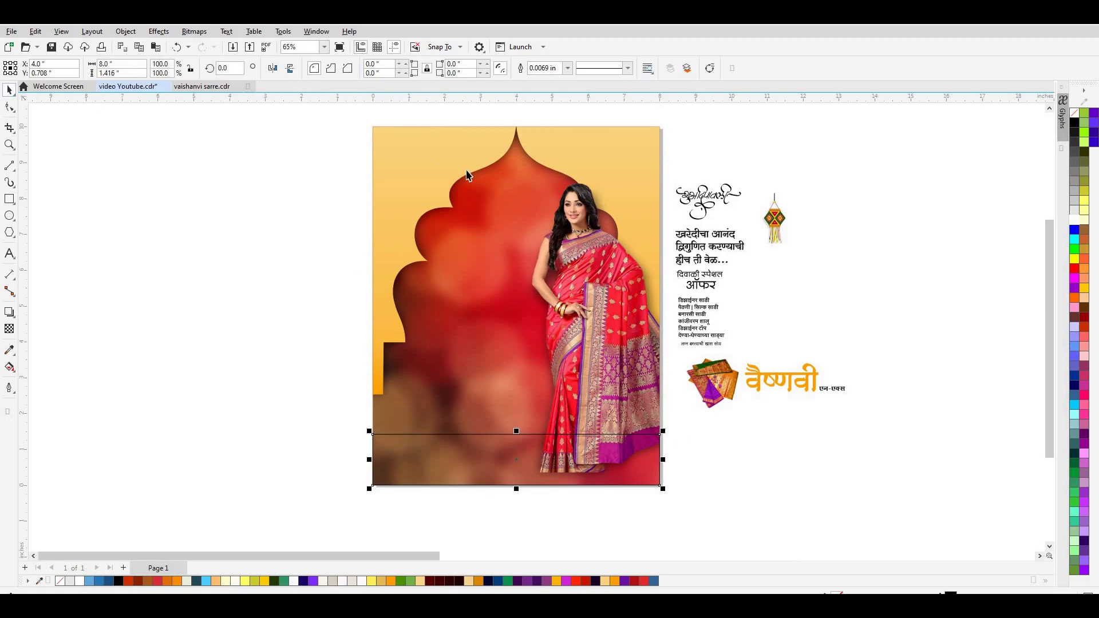
# Step: Inside the background PowerClip, drag the arch's bottom-left nodes down to lengthen it
pyautogui.click(466, 172)
pyautogui.keyDown('ctrl'); pyautogui.click(468, 295); pyautogui.keyUp('ctrl')
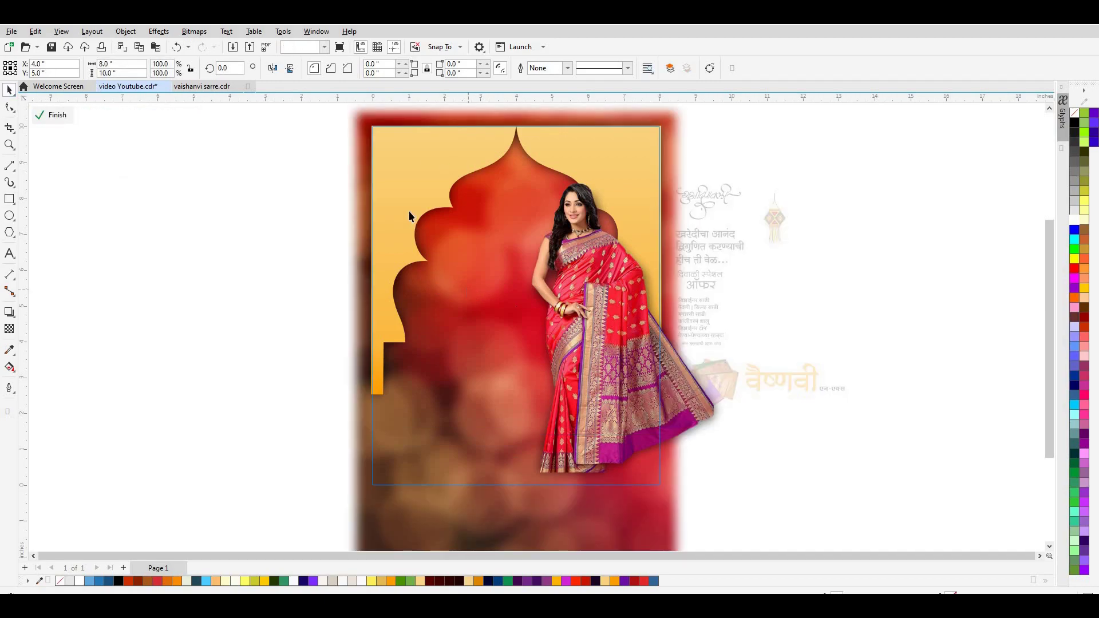
pyautogui.press('F10')
pyautogui.click(409, 211)
pyautogui.click(383, 397)
pyautogui.moveTo(378, 399); pyautogui.dragTo(379, 454)
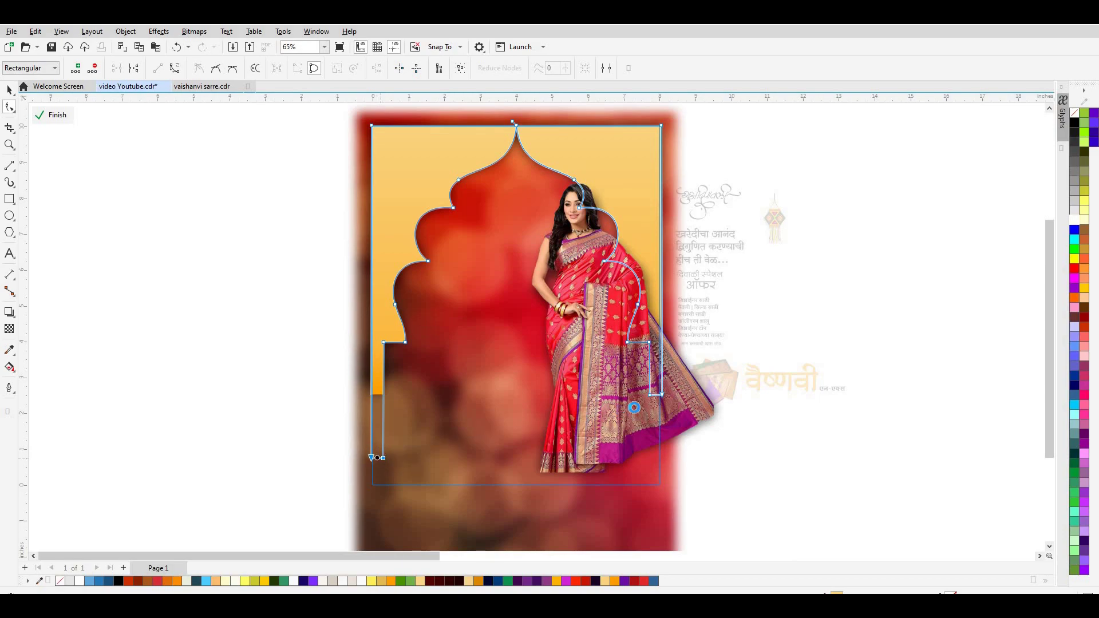
pyautogui.keyDown('ctrl'); pyautogui.click(646, 314); pyautogui.keyUp('ctrl')
pyautogui.scroll(-1, 581, 351)
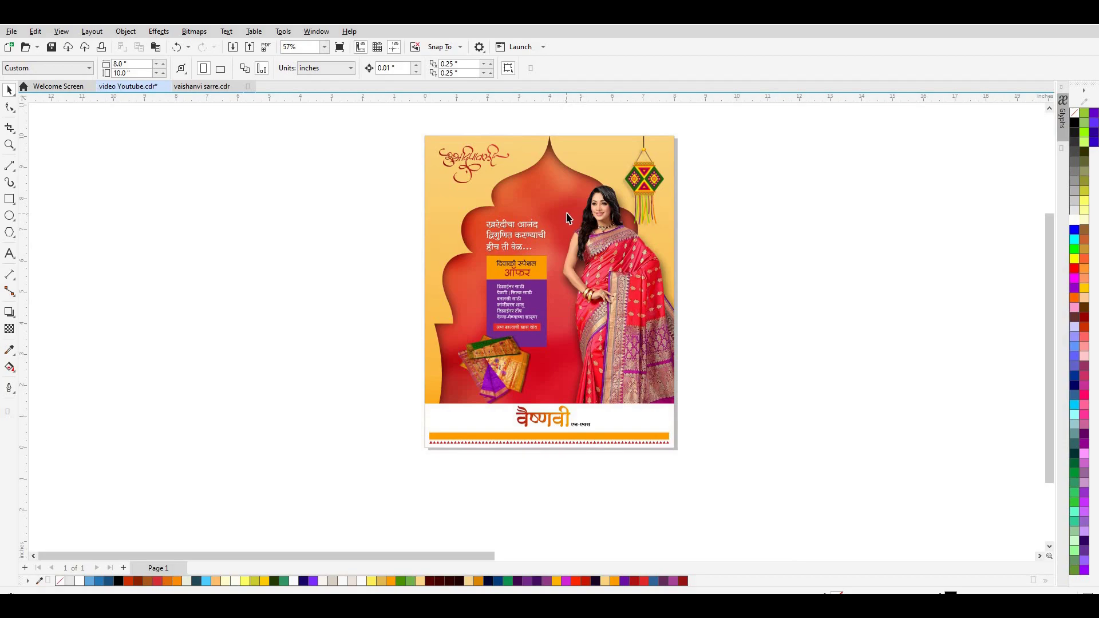
# Step: Give the purple offer box a Flat Bottom drop shadow with Gaussian Blur feathering
pyautogui.scroll(1, 577, 267)
pyautogui.click(538, 306)
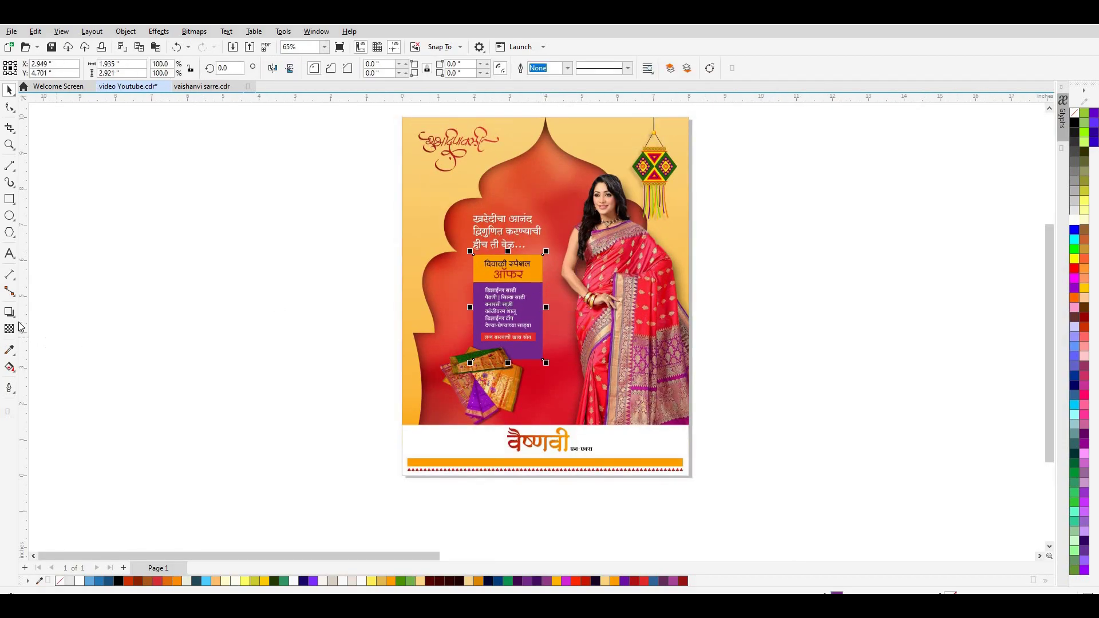
pyautogui.click(10, 312)
pyautogui.click(29, 67)
pyautogui.click(23, 90)
pyautogui.click(334, 72)
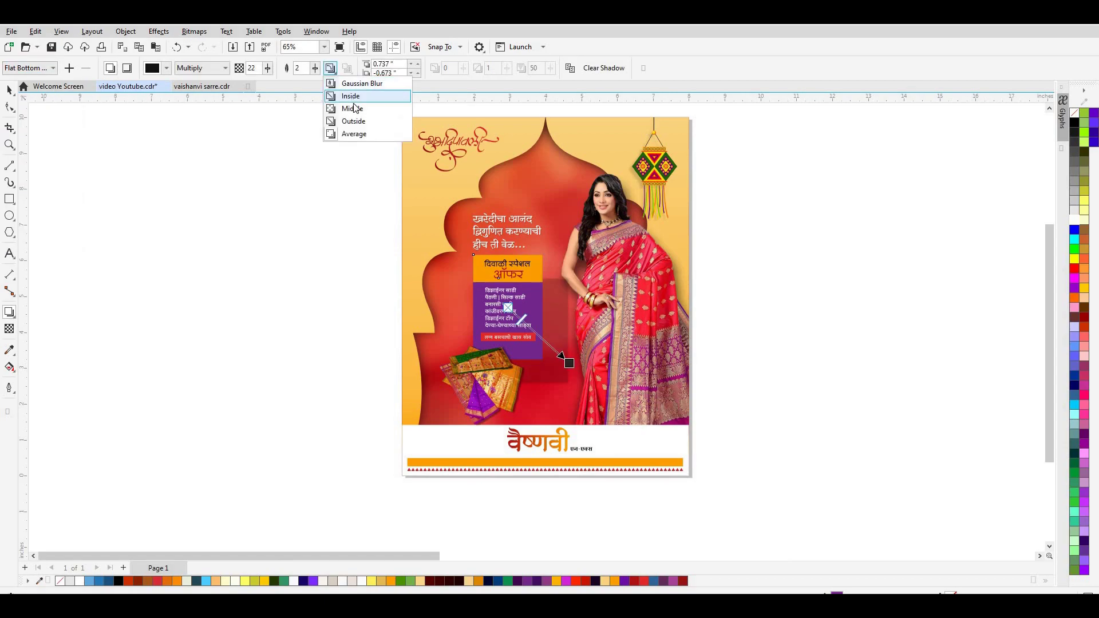
pyautogui.click(347, 84)
pyautogui.click(366, 95)
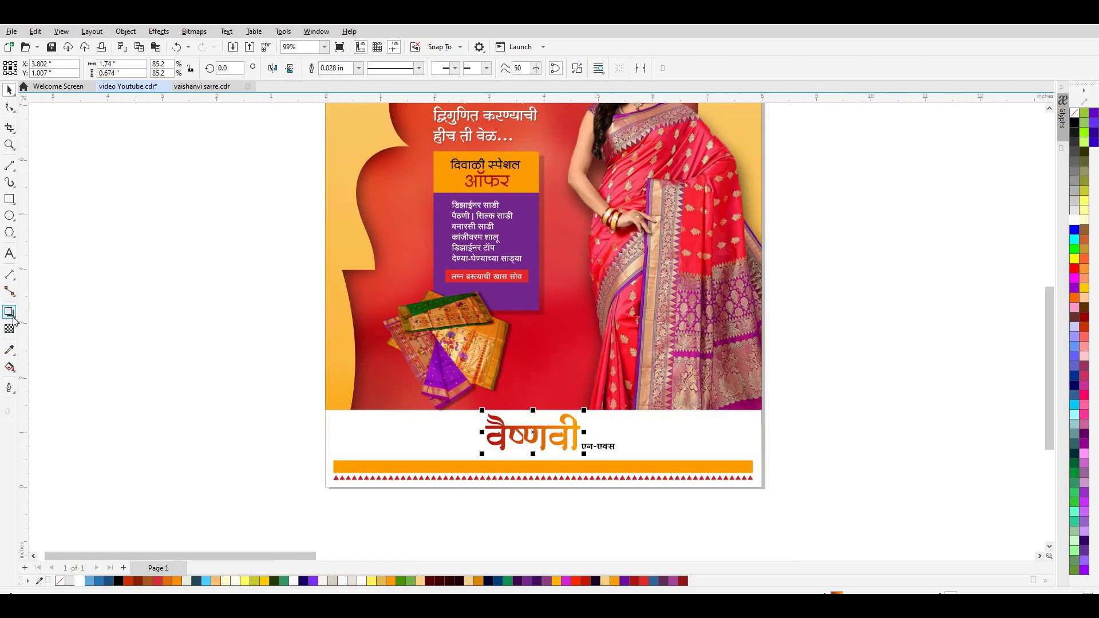
# Step: Add a bottom-right preset shadow to the वैष्णवी logo and pull it in tight
pyautogui.click(10, 314)
pyautogui.click(52, 68)
pyautogui.click(57, 93)
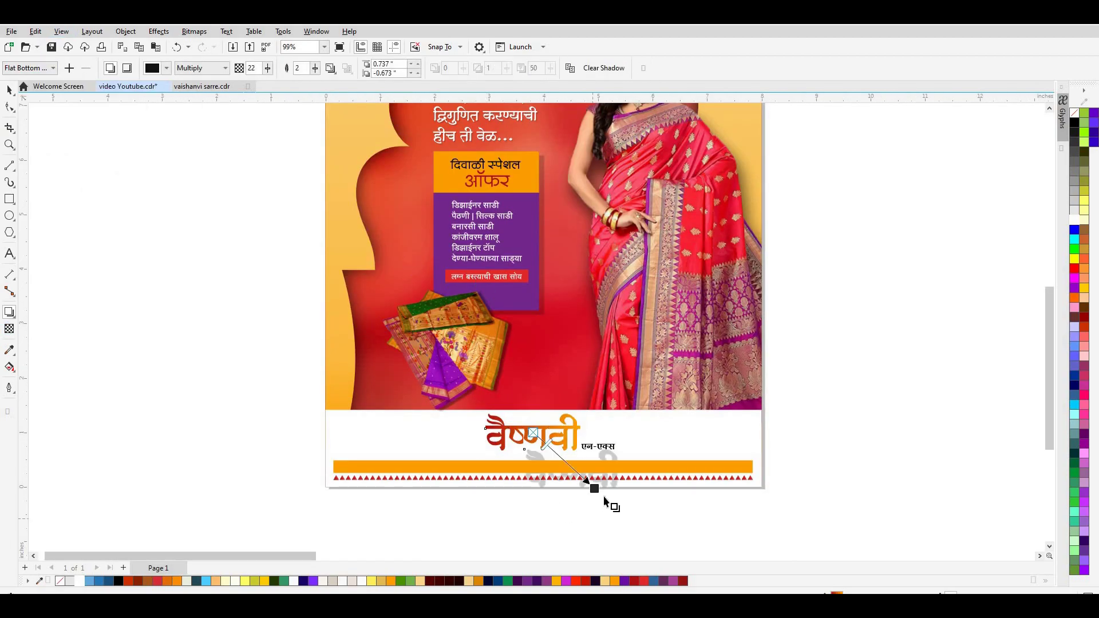
pyautogui.scroll(1, 604, 499)
pyautogui.moveTo(574, 468); pyautogui.dragTo(534, 439)
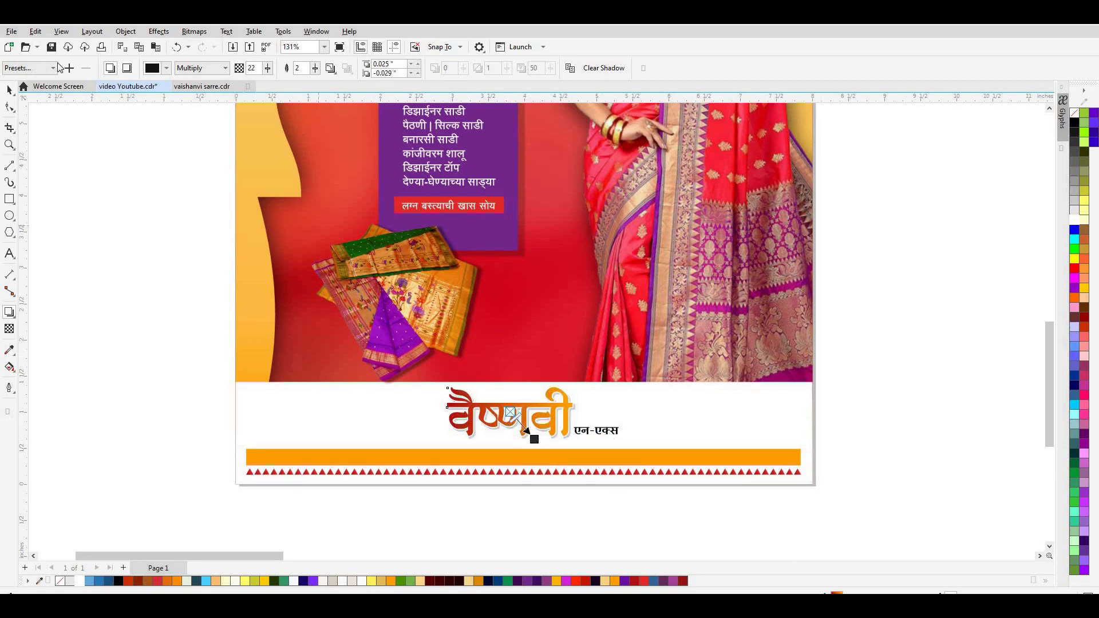
pyautogui.click(10, 90)
pyautogui.click(93, 180)
pyautogui.scroll(-1, 532, 411)
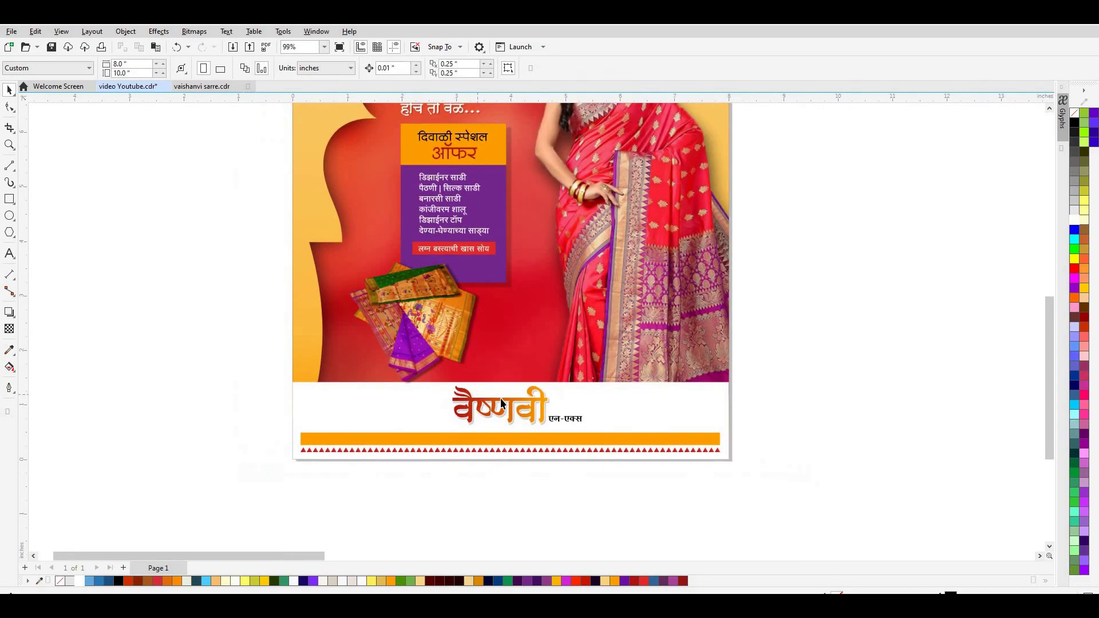
pyautogui.scroll(-1, 533, 411)
pyautogui.scroll(-1, 533, 411)
pyautogui.scroll(1, 532, 245)
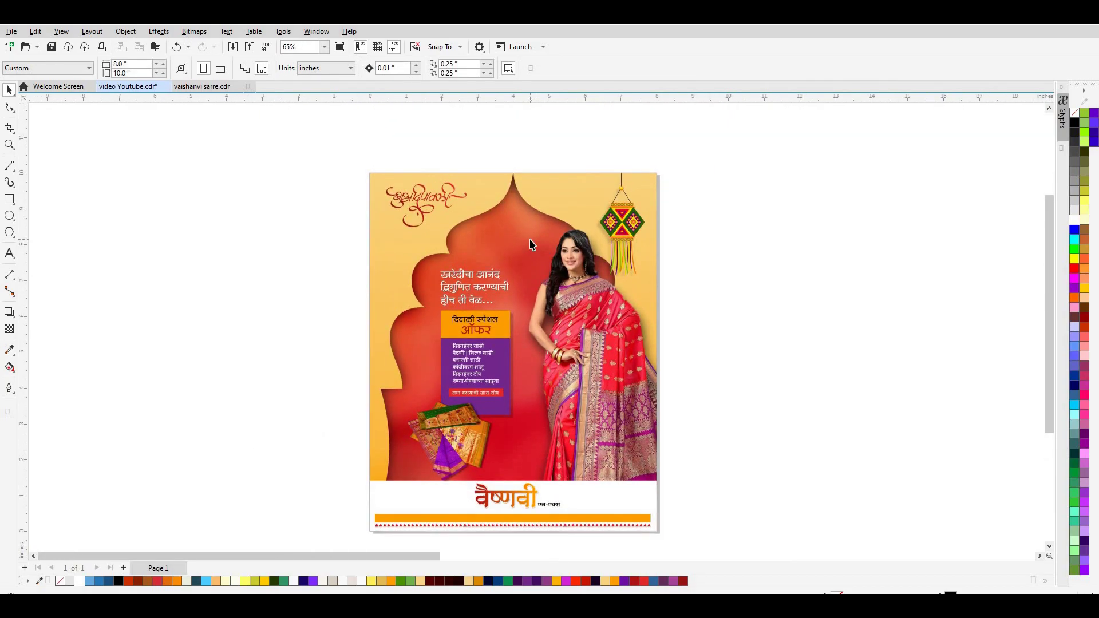